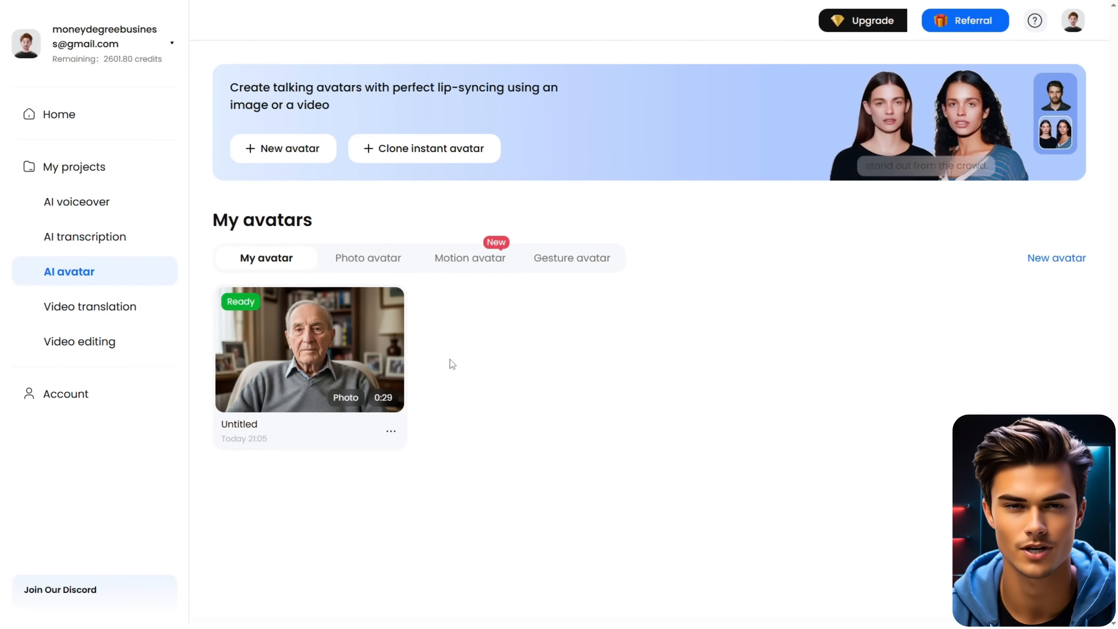
Open the untitled avatar video for post-editing in the video editor and bring up its export settings
left_click(393, 436)
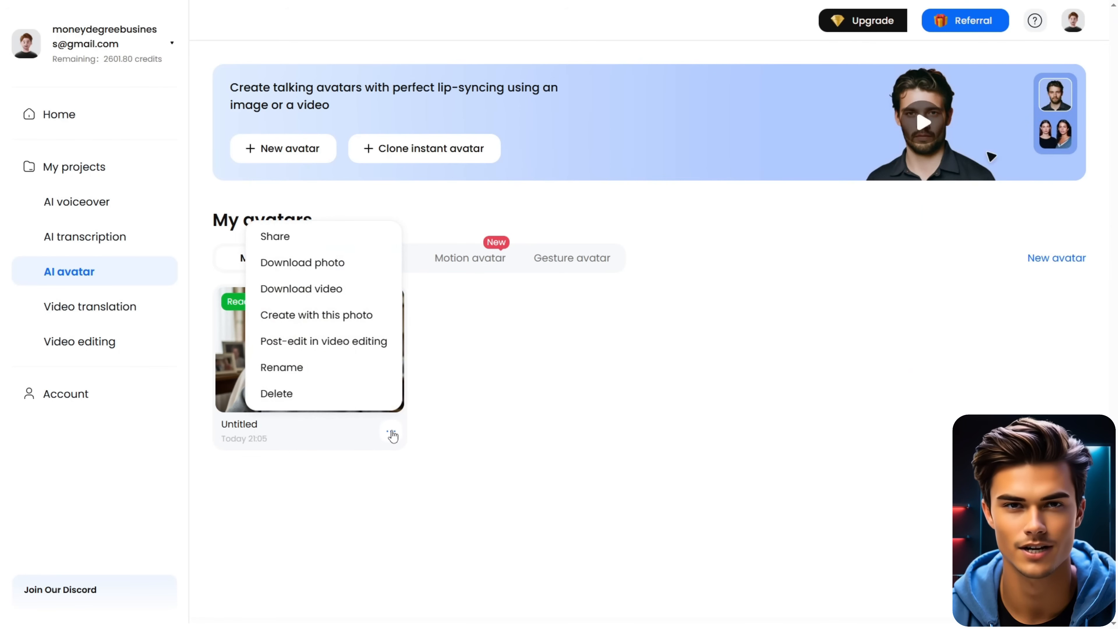
left_click(343, 342)
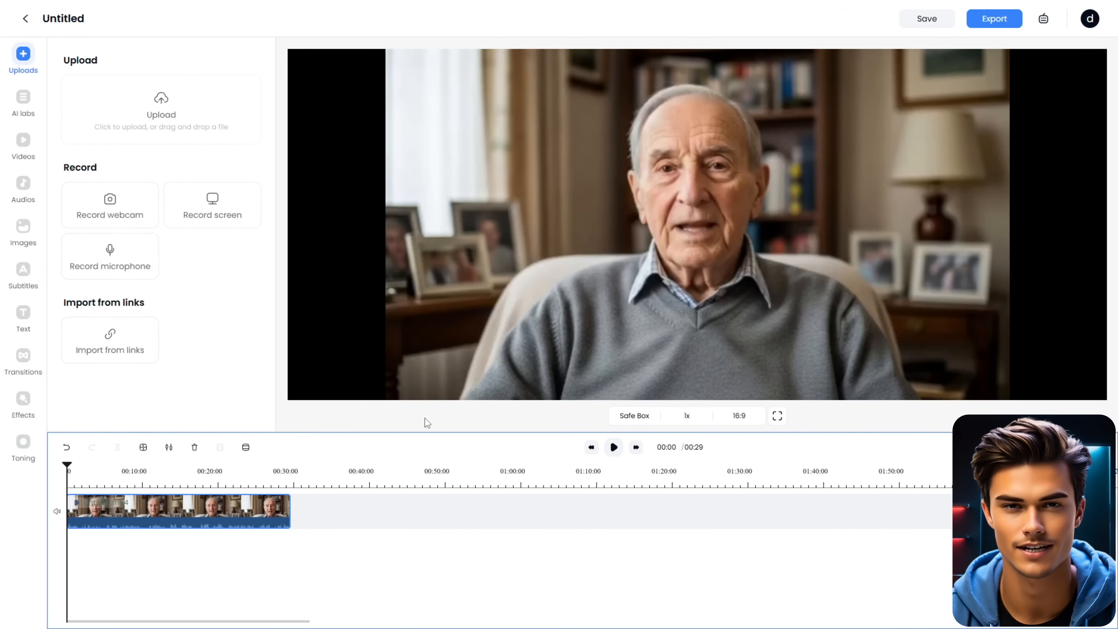
left_click(1003, 21)
Export the avatar video with the size level set to 4k, the code rate to High and the frame rate to 60 FPS
left_click(1017, 224)
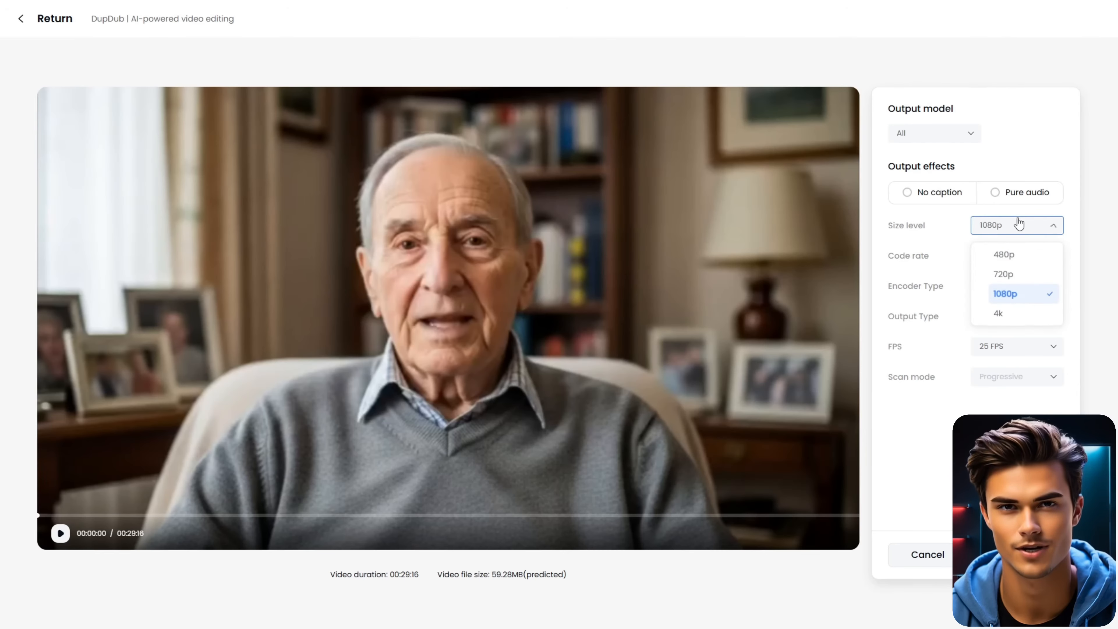
left_click(1016, 315)
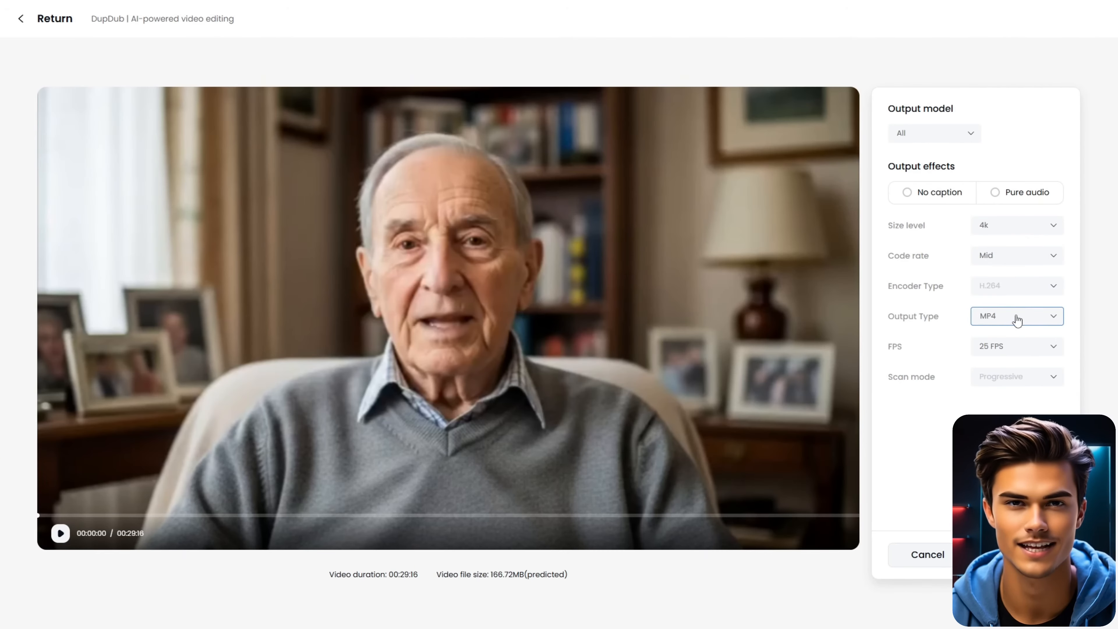
left_click(1006, 265)
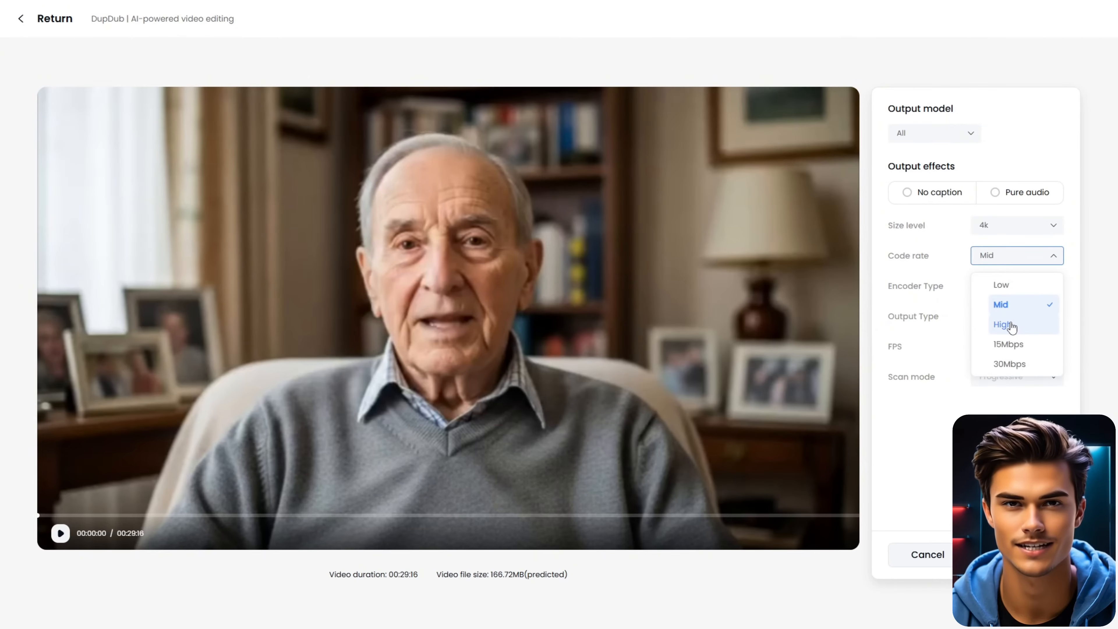
left_click(1010, 325)
left_click(1009, 347)
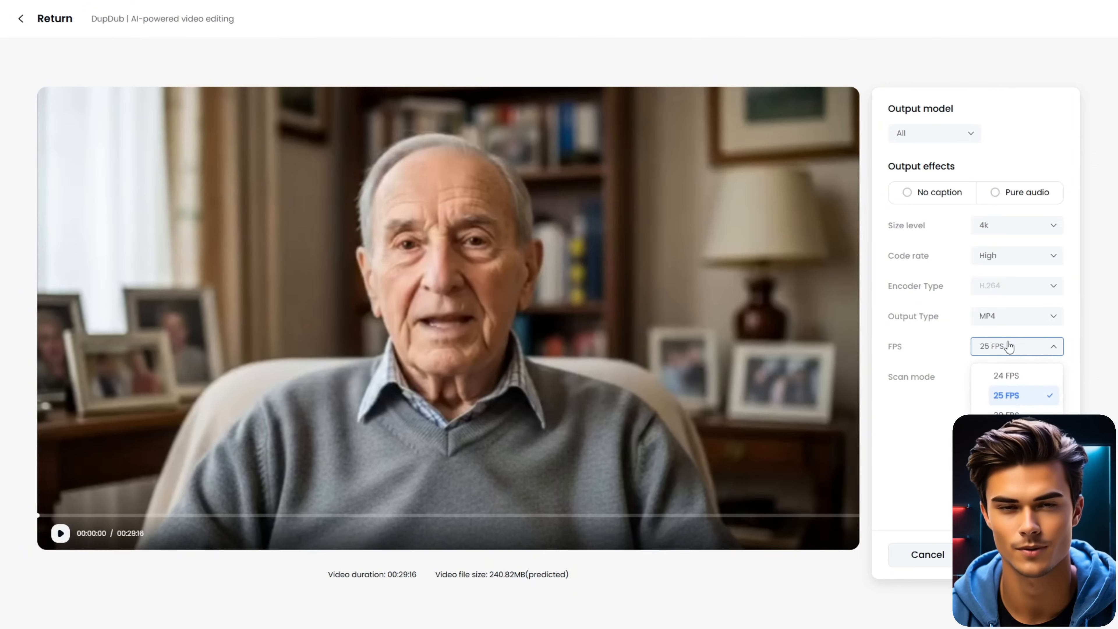
left_click(1008, 426)
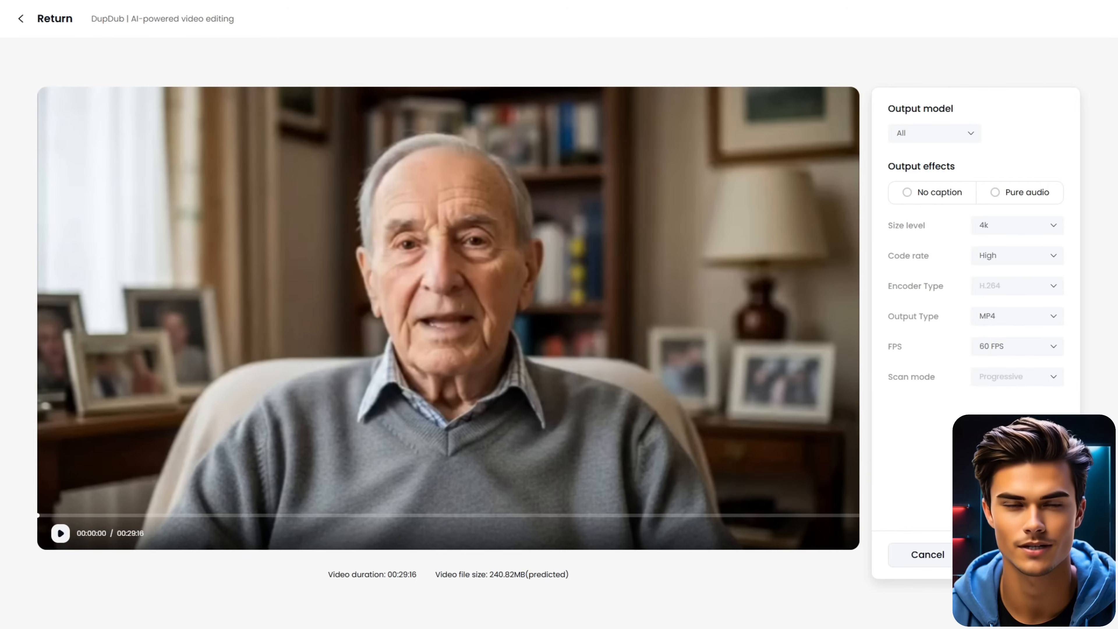
left_click(1023, 554)
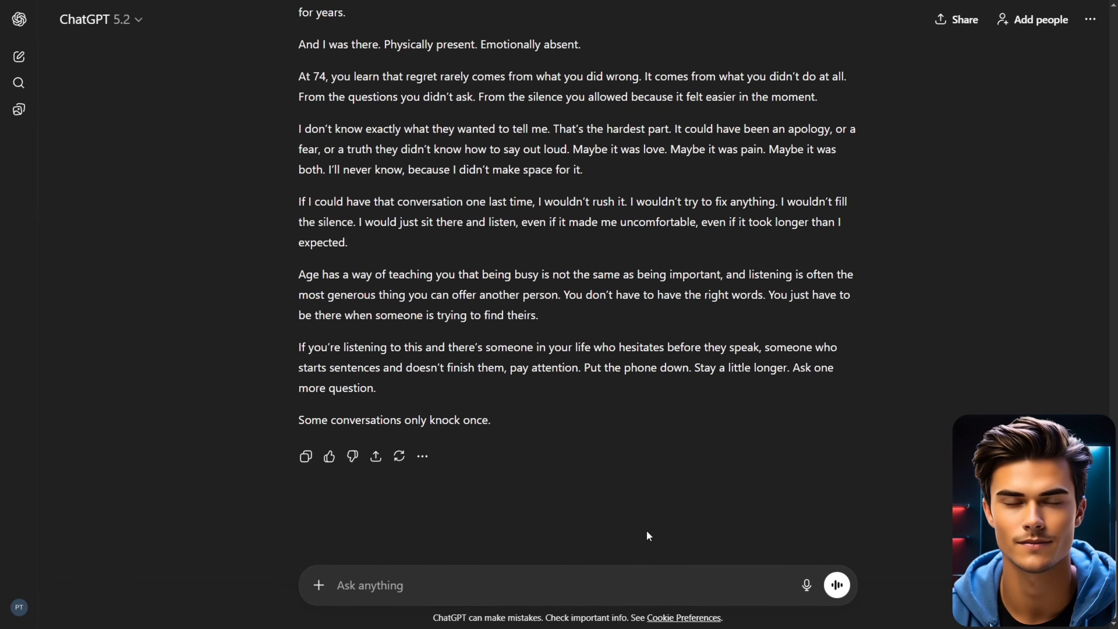
Switch to ChatGPT and submit the prepared instructions for text-to-image prompts showing the script as physical old photographs, in batches of 5
left_click(595, 581)
key("ctrl+v")
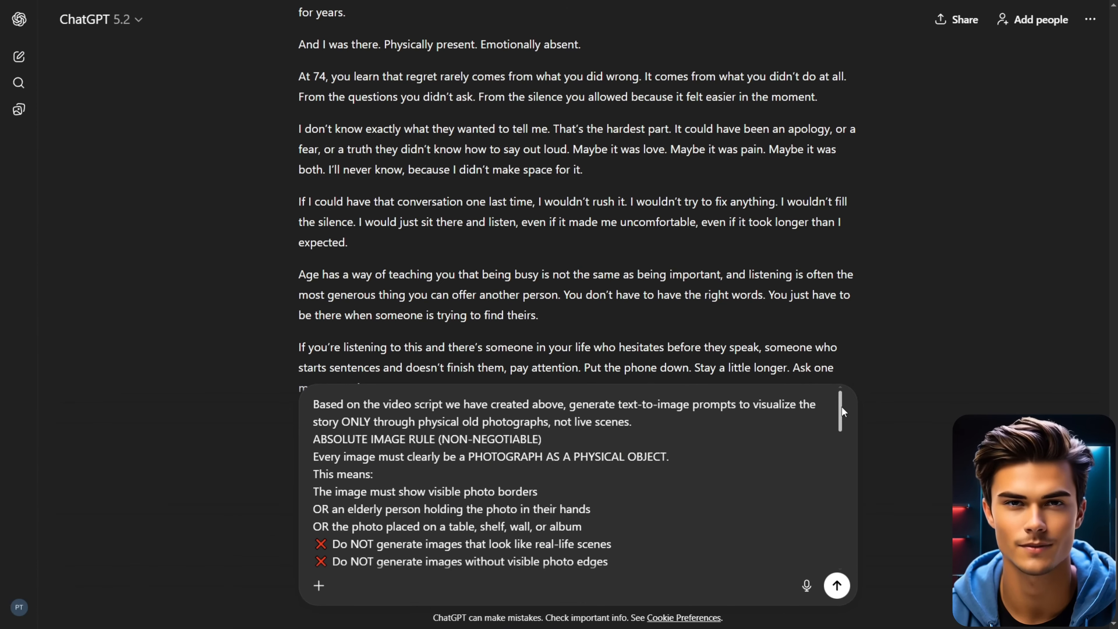
left_click_drag(842, 411, 838, 547)
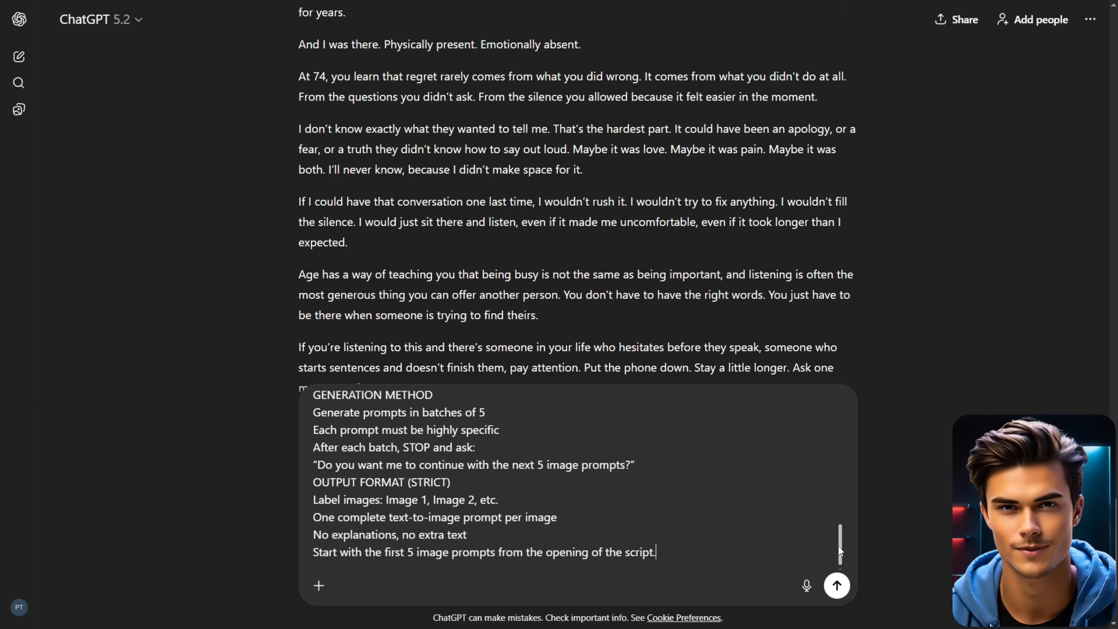
key("Return")
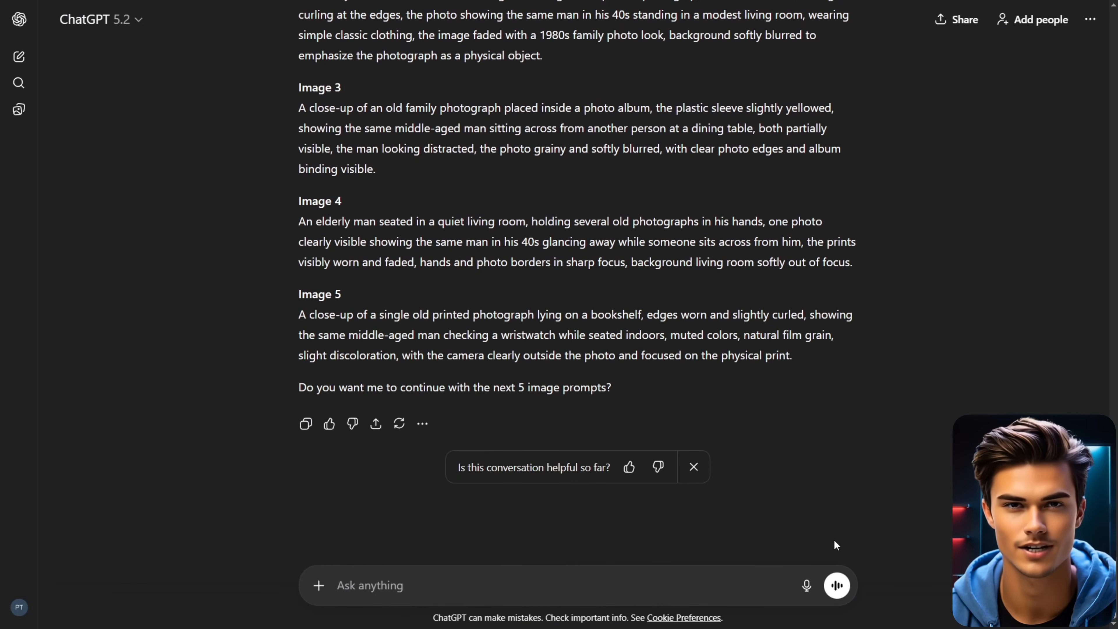
Reply "yes" to continue with the next 5 image prompts and look over the generated prompts
scroll(221, 351, "up", 5)
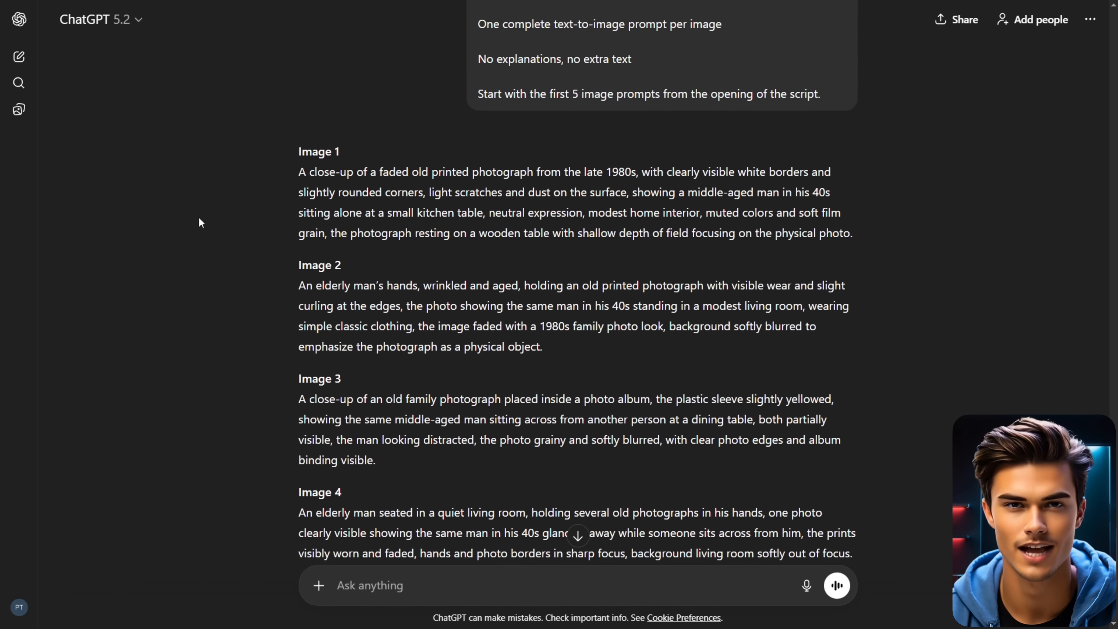
scroll(233, 187, "down", 3)
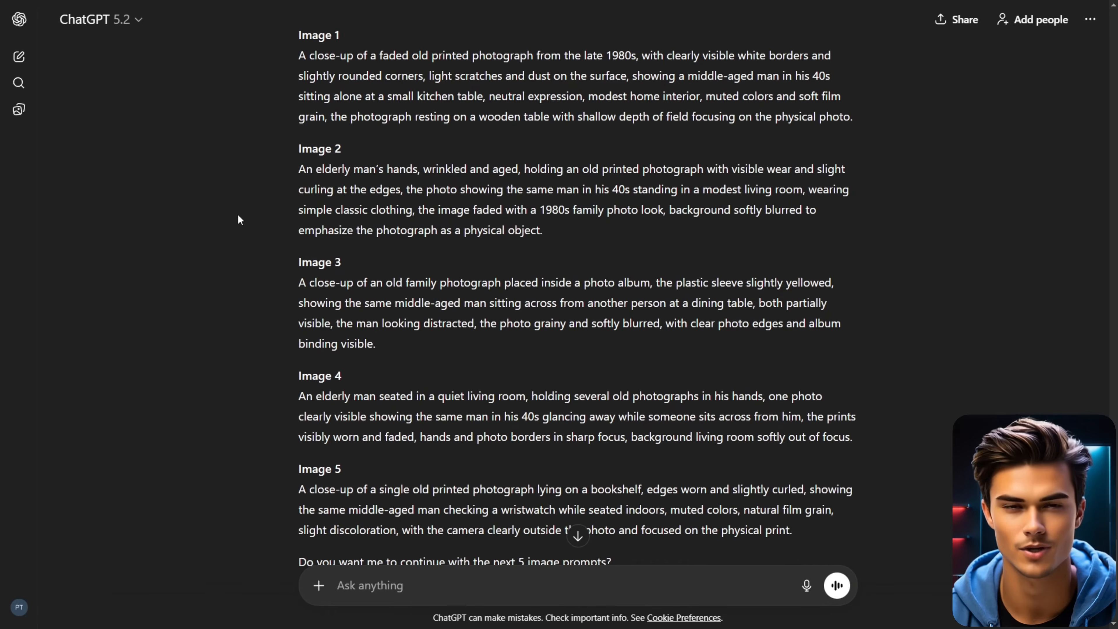
scroll(239, 218, "down", 4)
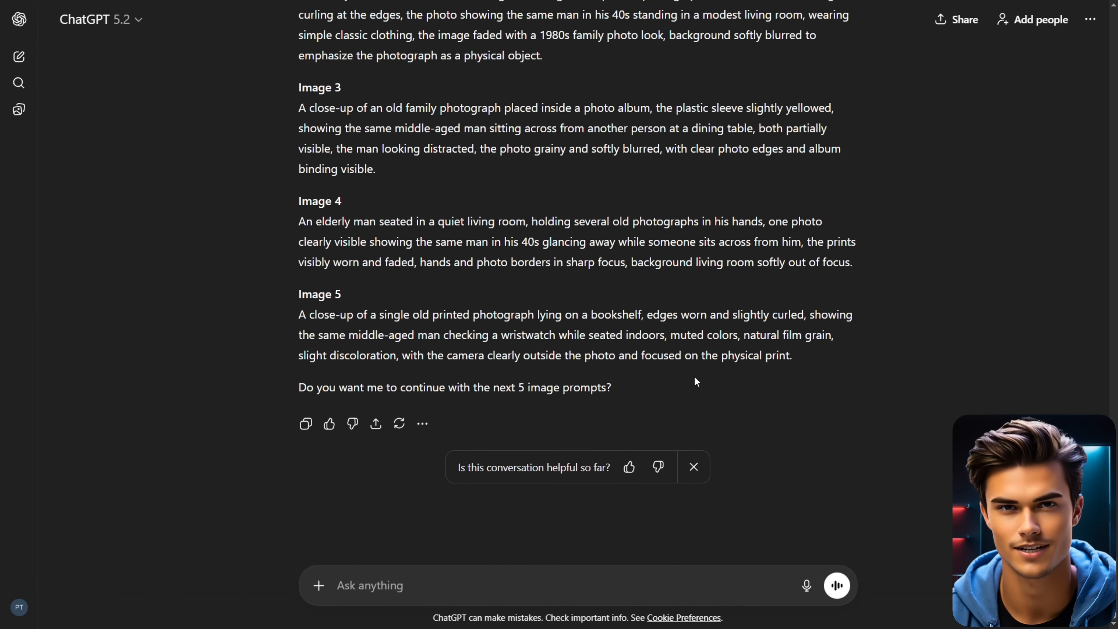
type("y")
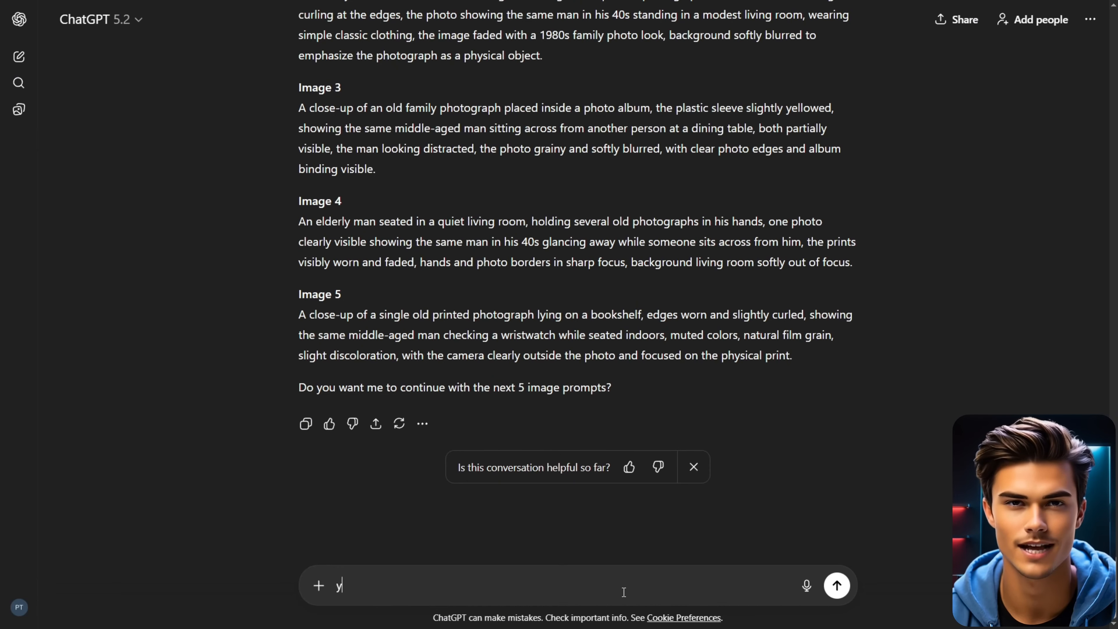
type("es")
key("Return")
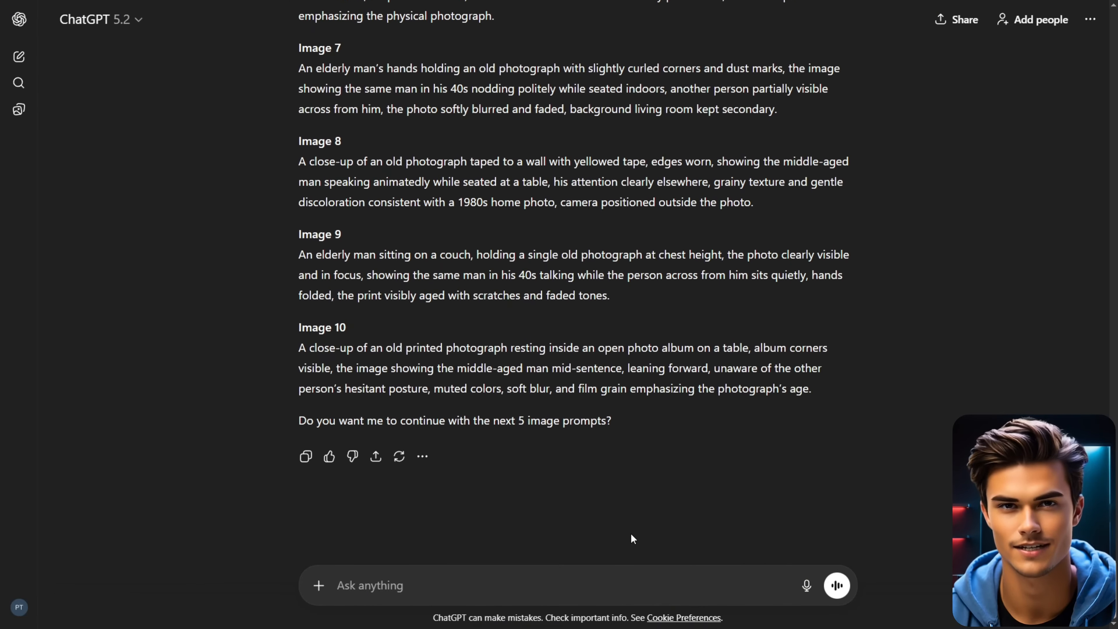
scroll(217, 381, "up", 5)
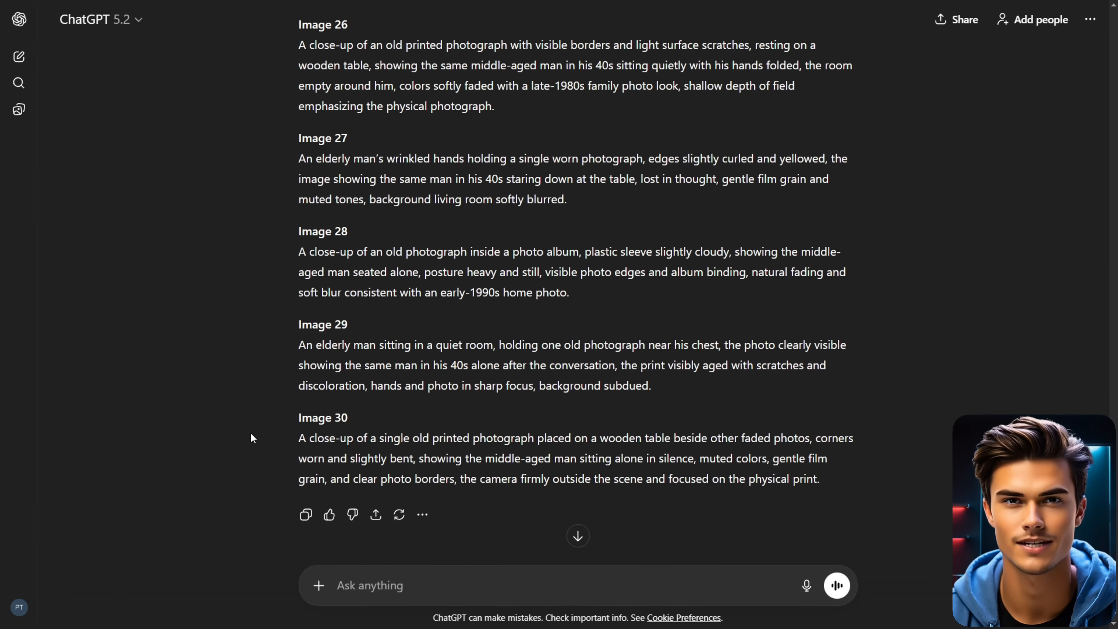
scroll(242, 352, "up", 1)
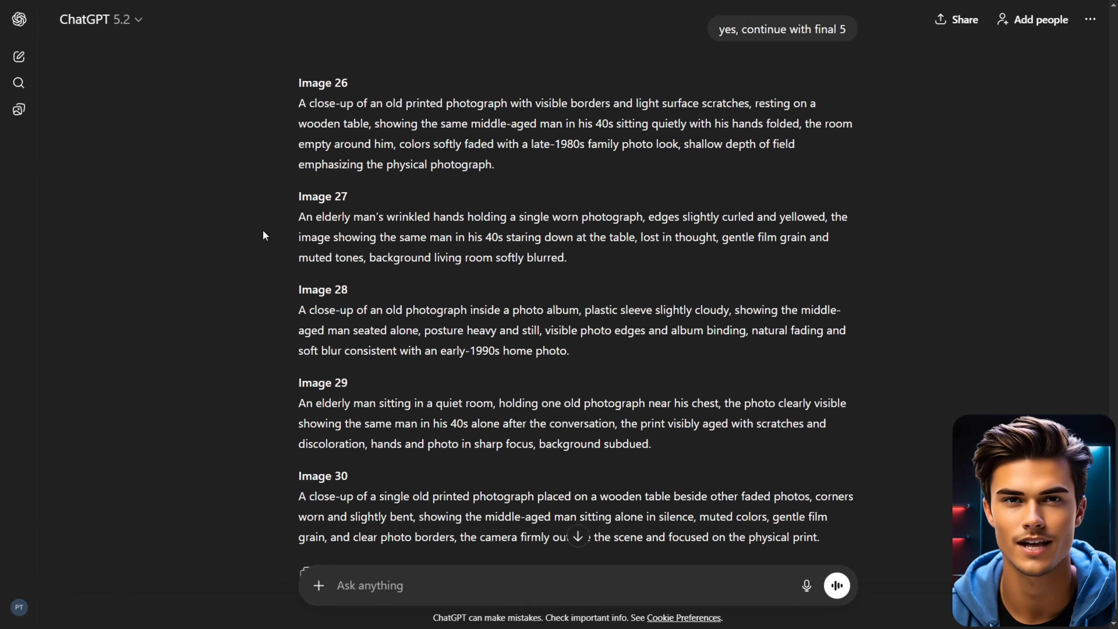
scroll(264, 247, "down", 1)
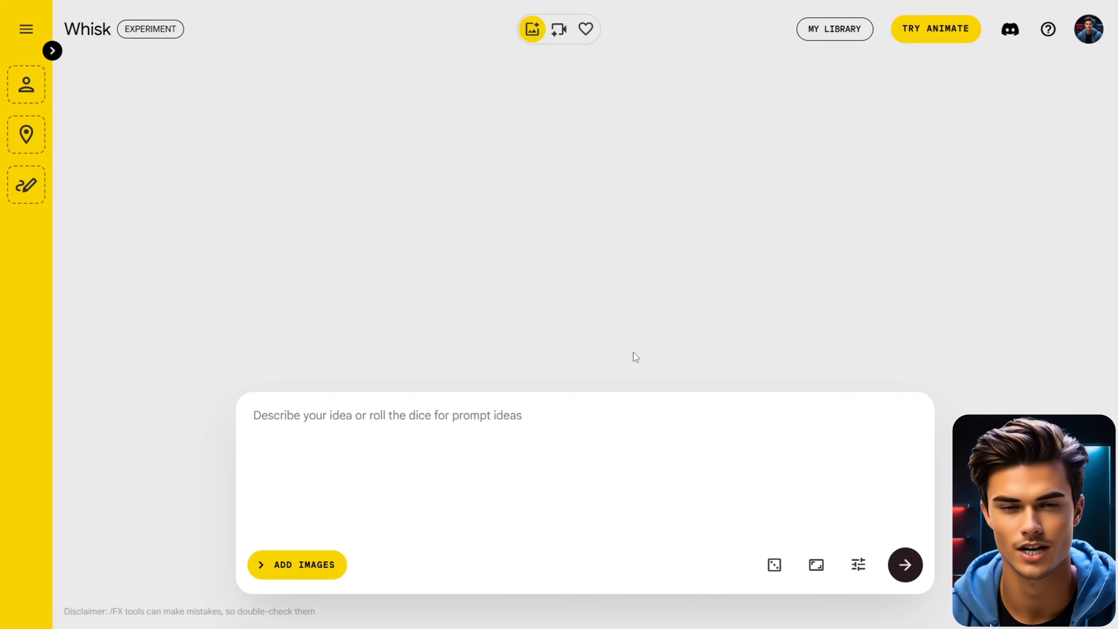
Generate an image in Whisk from the Image 1 prompt copied from ChatGPT, keeping the 16:9 landscape aspect ratio
left_click(816, 566)
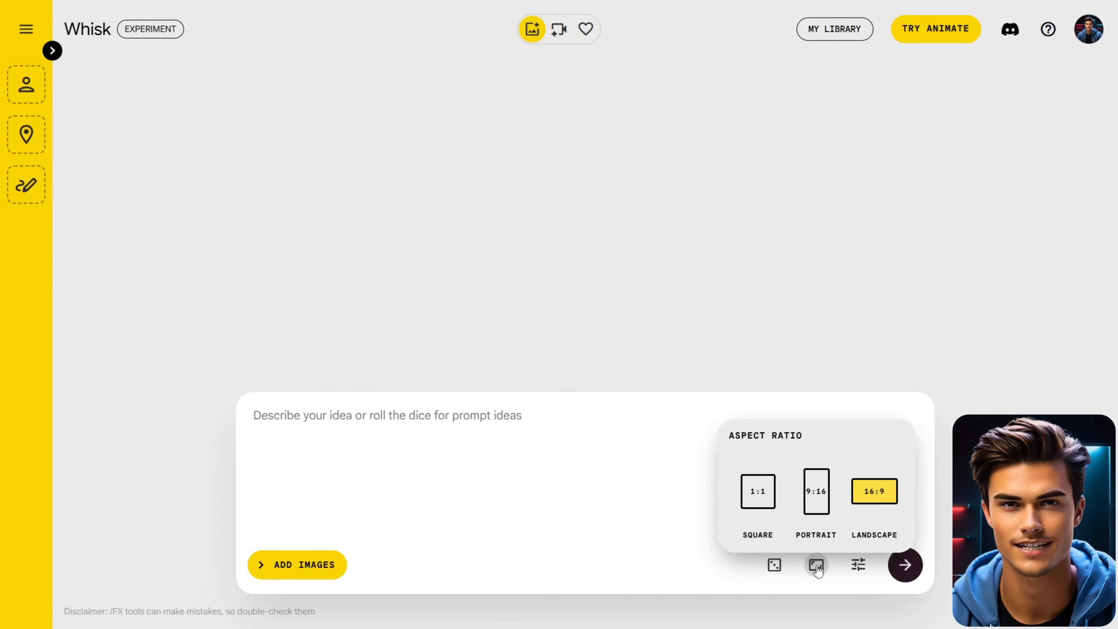
left_click(816, 567)
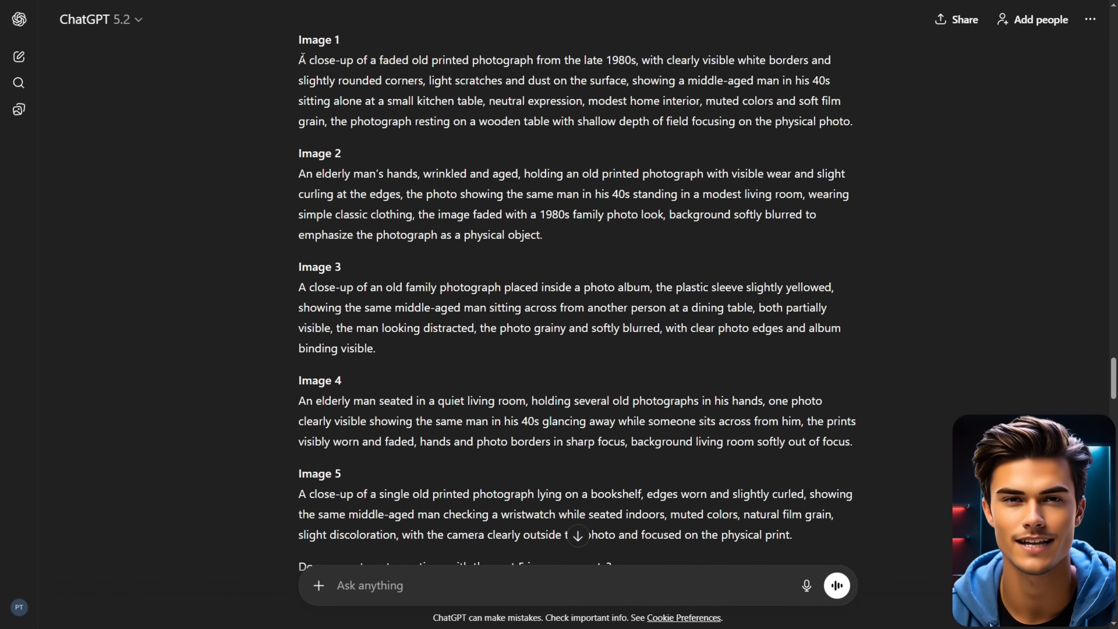
left_click_drag(302, 58, 866, 119)
key("ctrl+c")
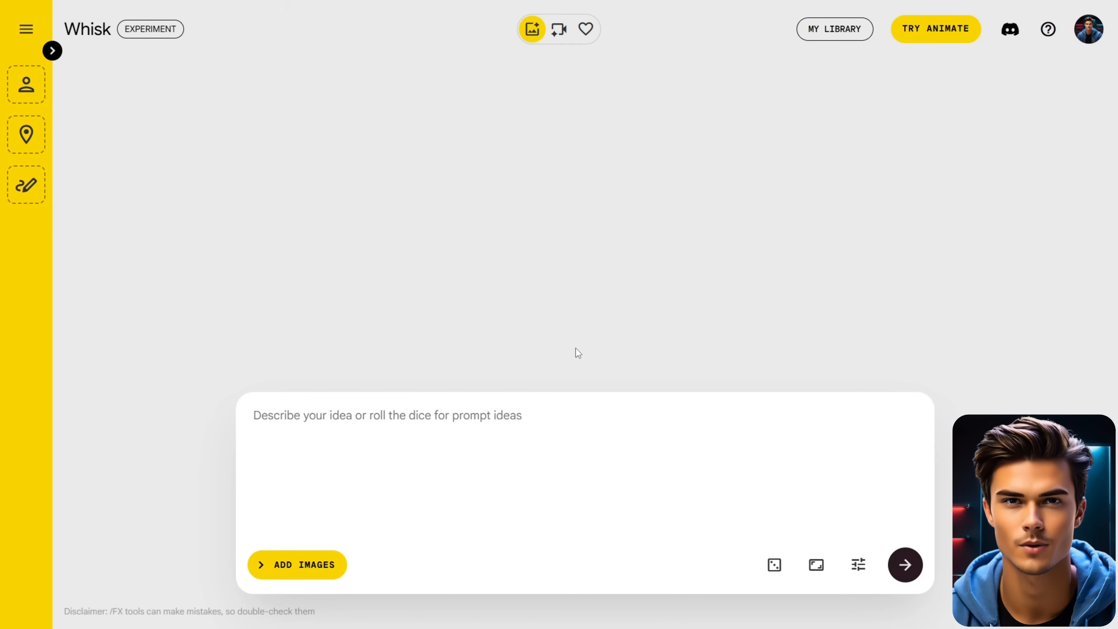
left_click(512, 416)
key("ctrl+v")
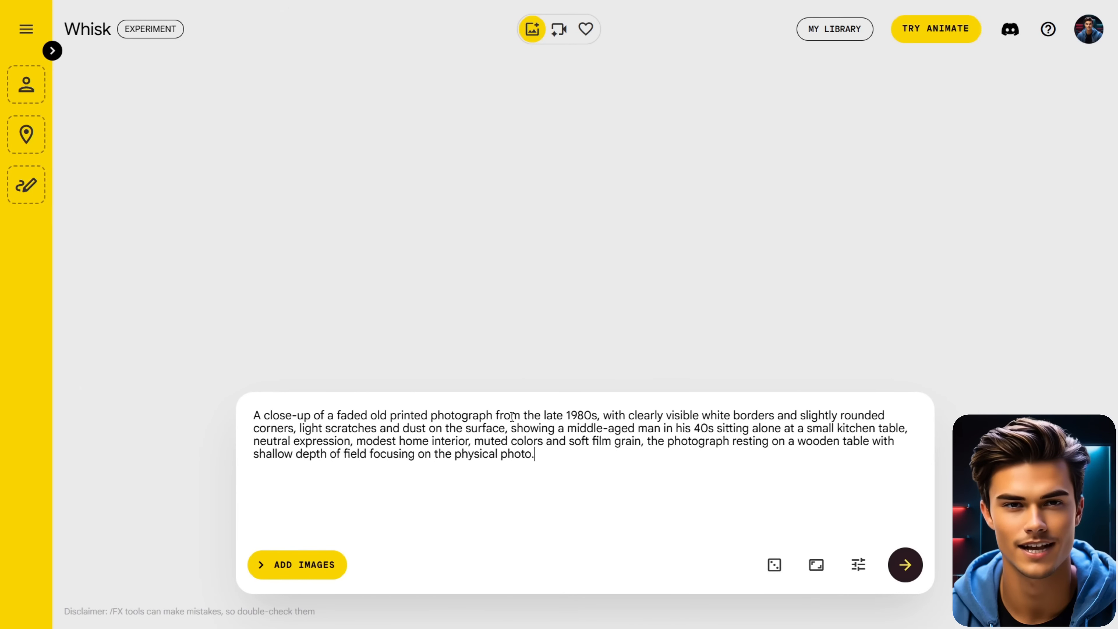
left_click(903, 567)
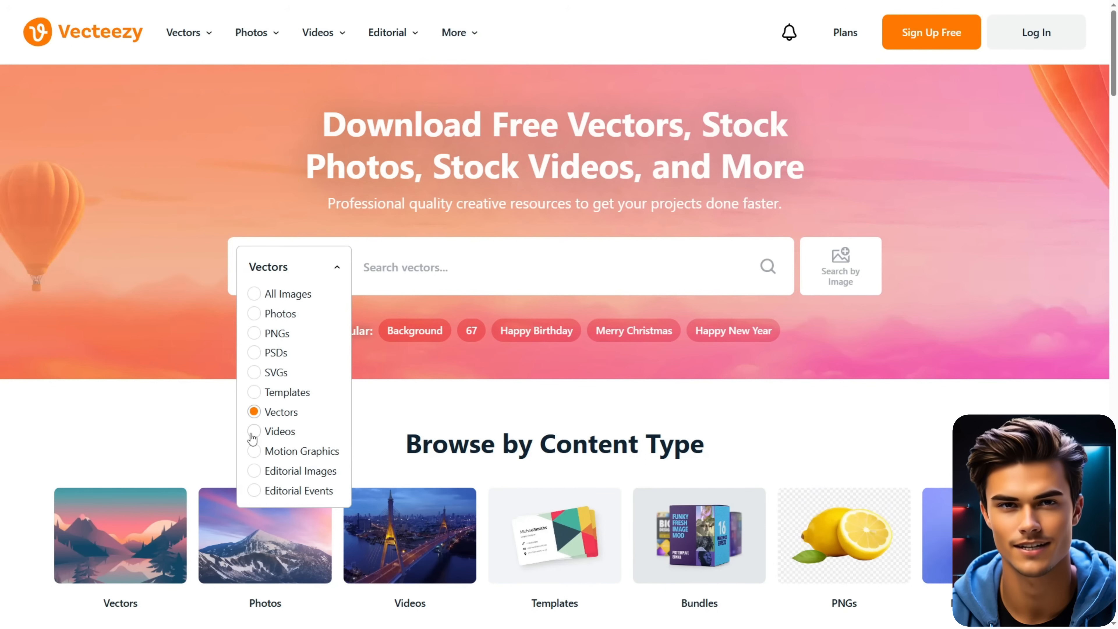
Search Vecteezy for "family" with the content type set to Videos
left_click(263, 423)
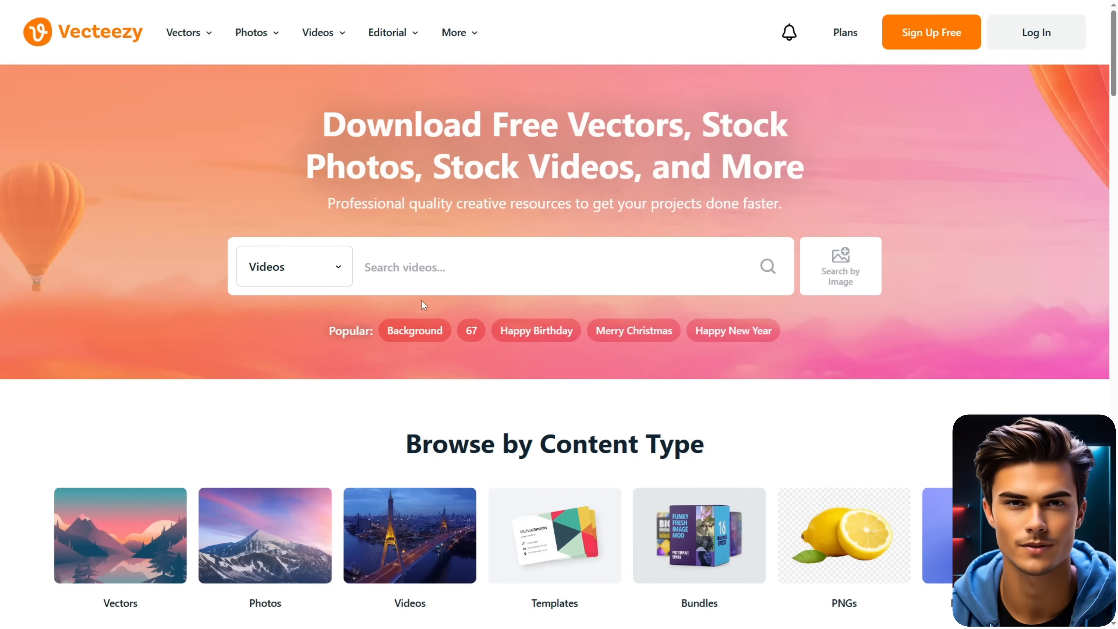
left_click(452, 266)
type("family")
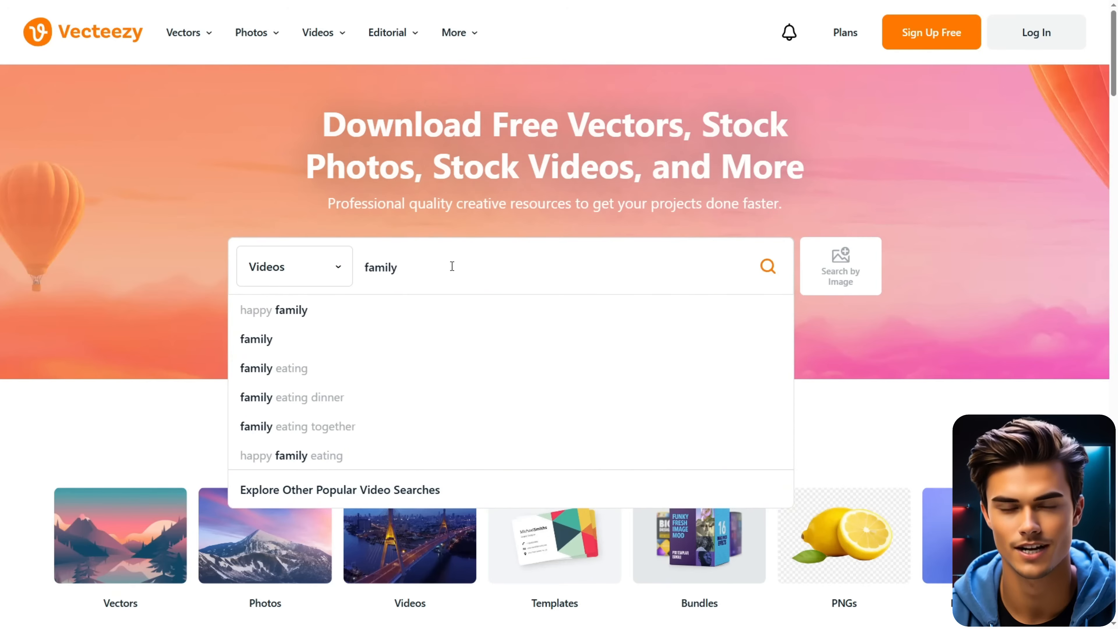
key("Return")
scroll(452, 270, "down", 5)
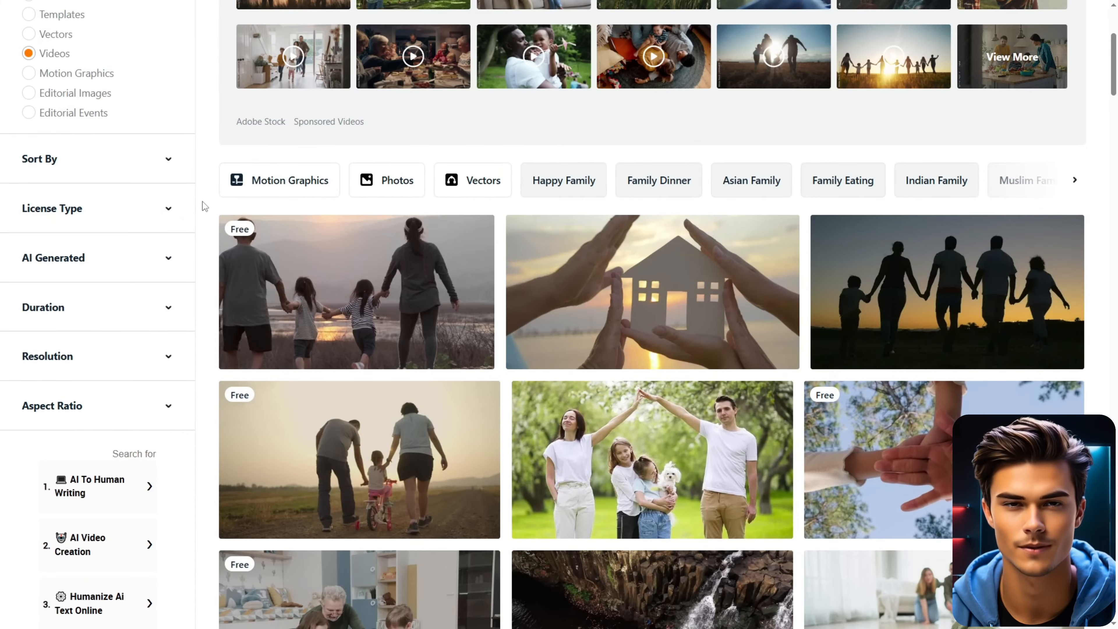
Limit the family video results to Free License and browse through the available clips
left_click(169, 208)
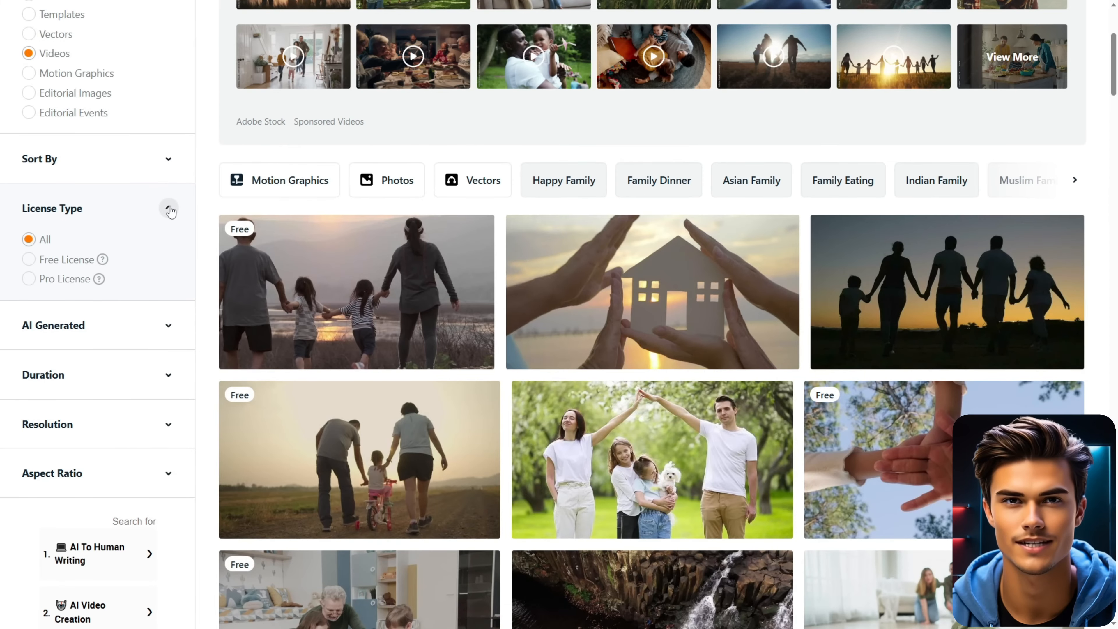
left_click(29, 258)
scroll(820, 355, "down", 5)
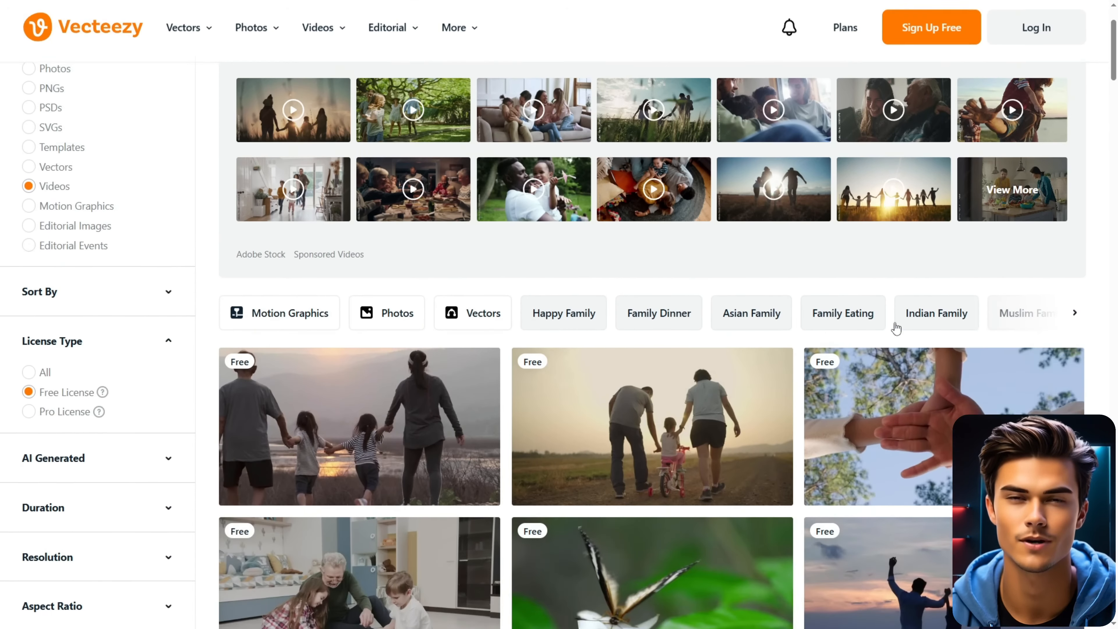
scroll(1101, 282, "down", 8)
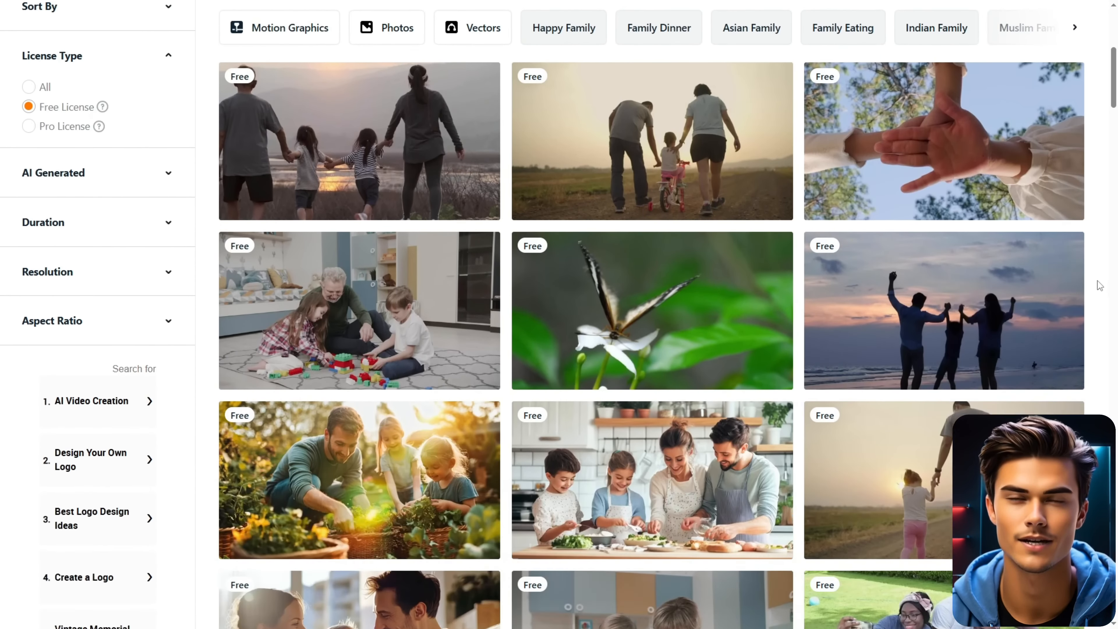
scroll(1101, 288, "down", 2)
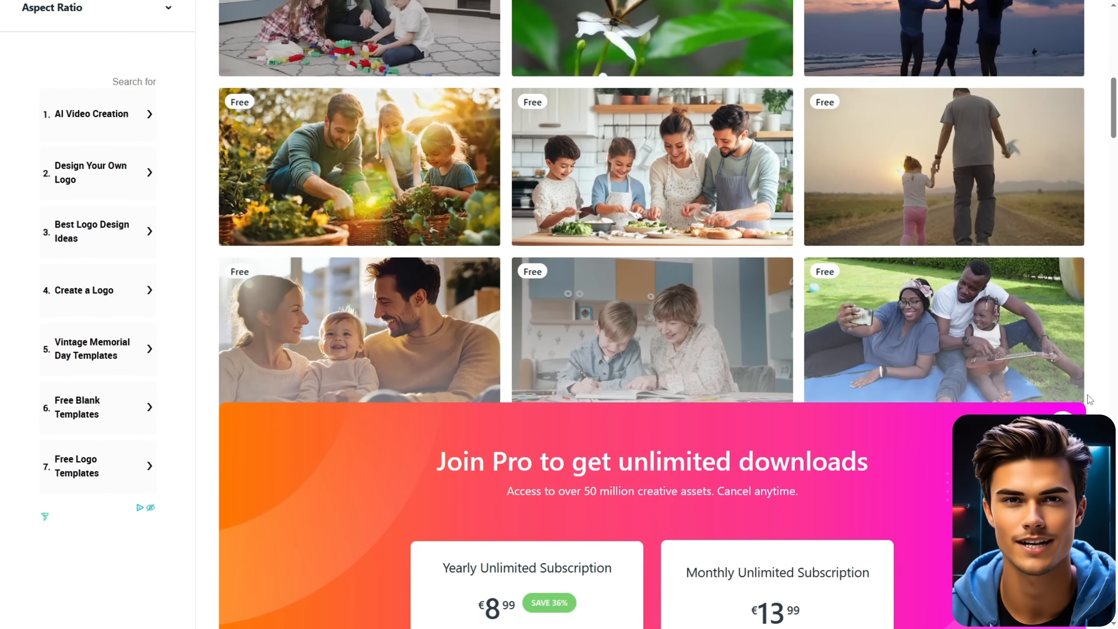
scroll(1091, 399, "down", 11)
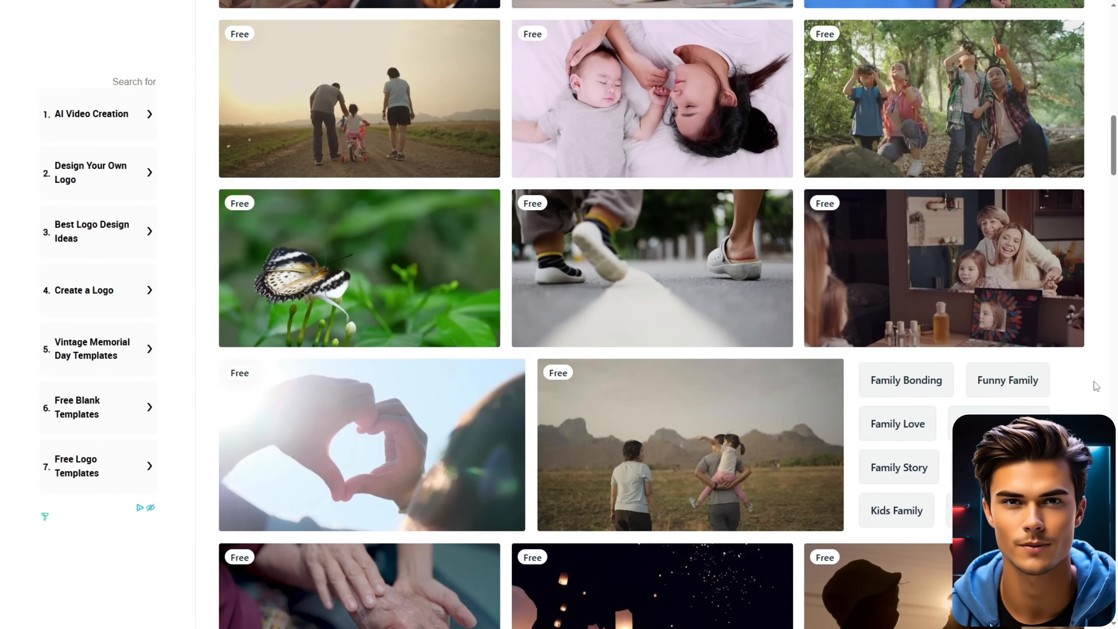
scroll(1095, 386, "up", 10)
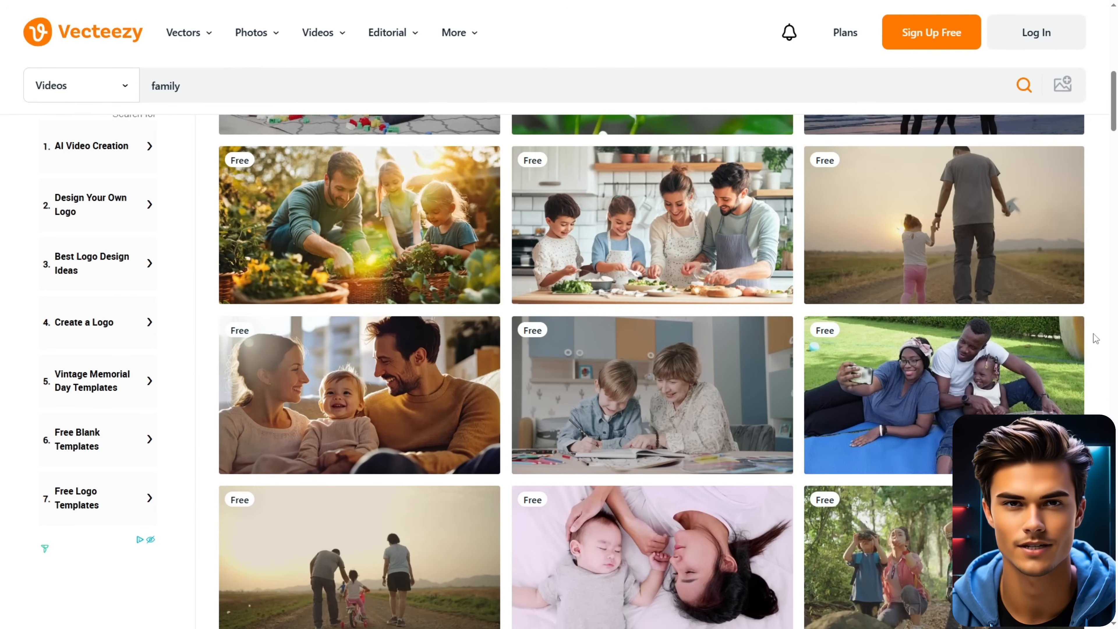
scroll(1090, 335, "up", 10)
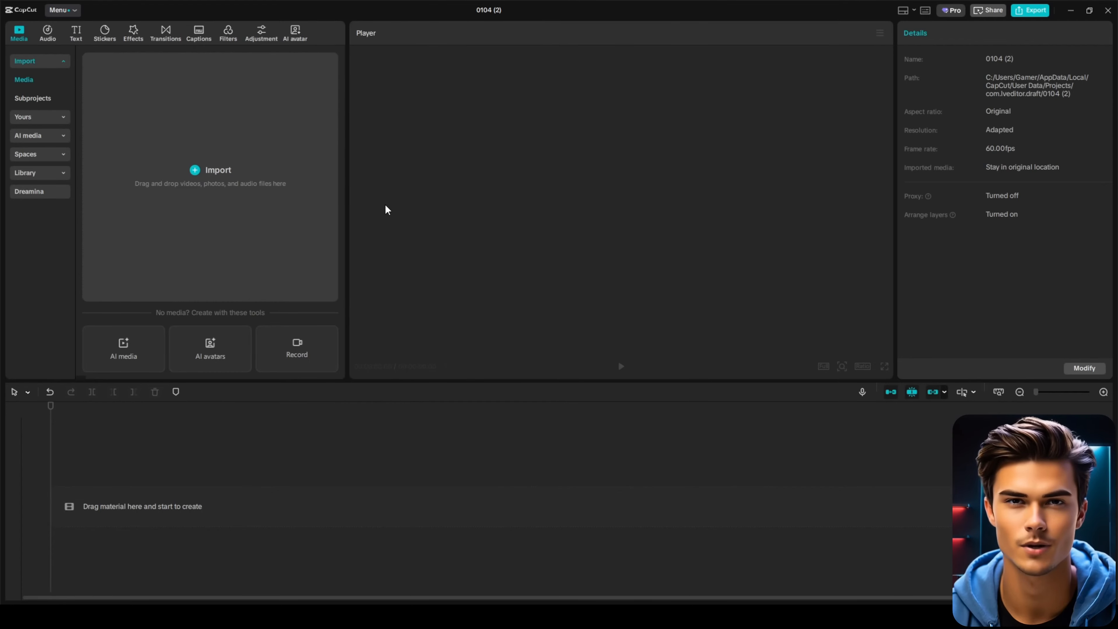
Switch to CapCut and import the old-photograph images and stock video clips into the empty project
left_click(194, 169)
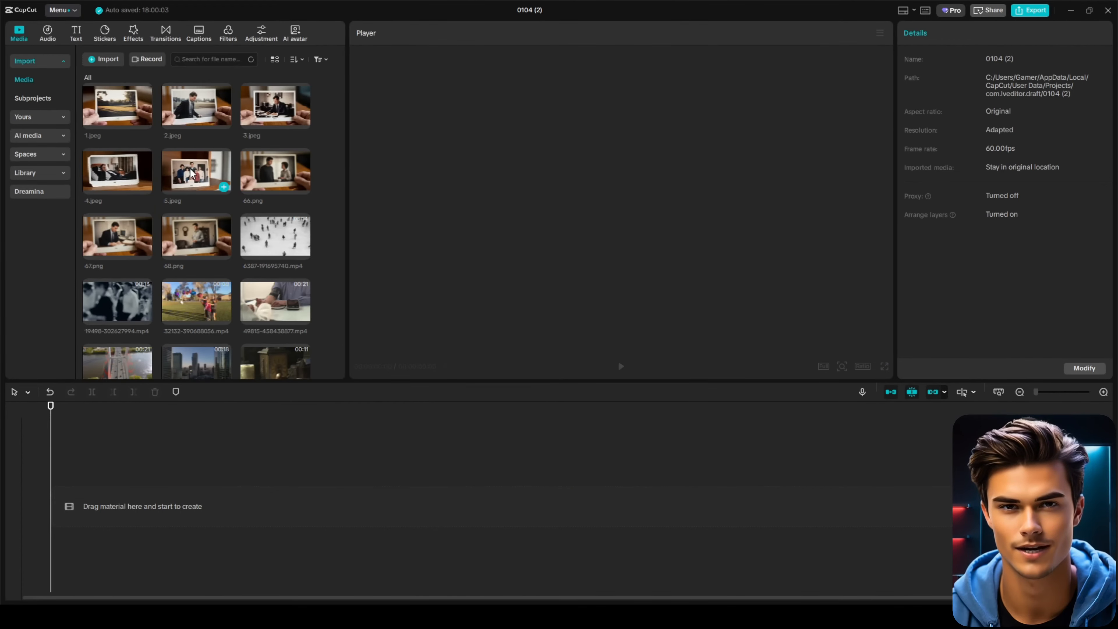
Place the 29-second ElevenLabs narration at the start of the audio track and the 04:12 ElevenLabs narration directly after it
scroll(326, 154, "down", 8)
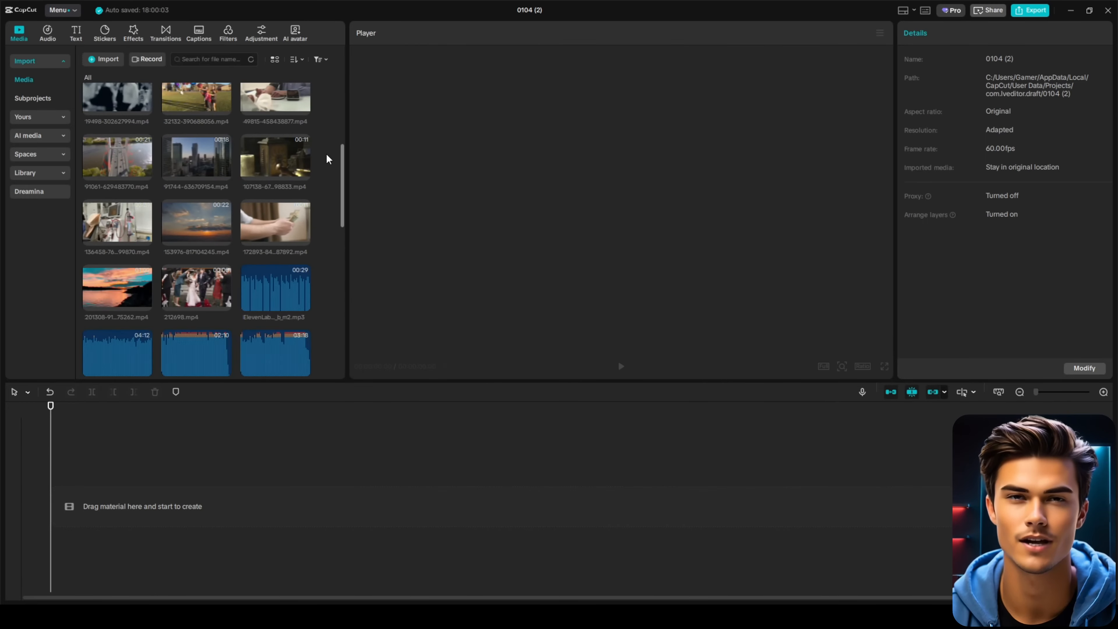
scroll(326, 158, "down", 10)
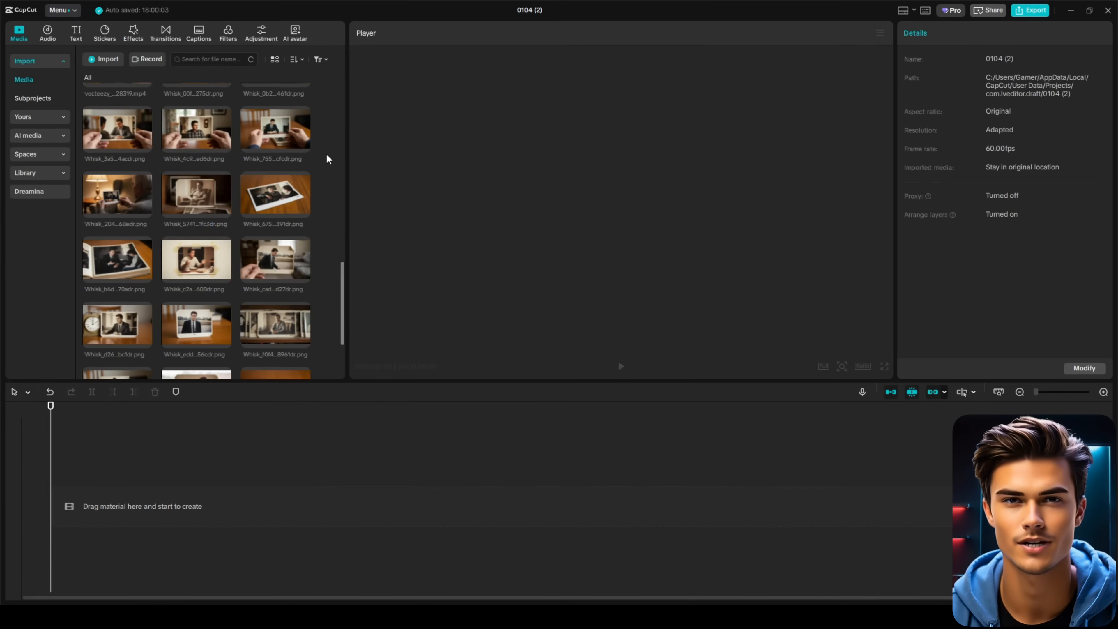
scroll(327, 159, "up", 6)
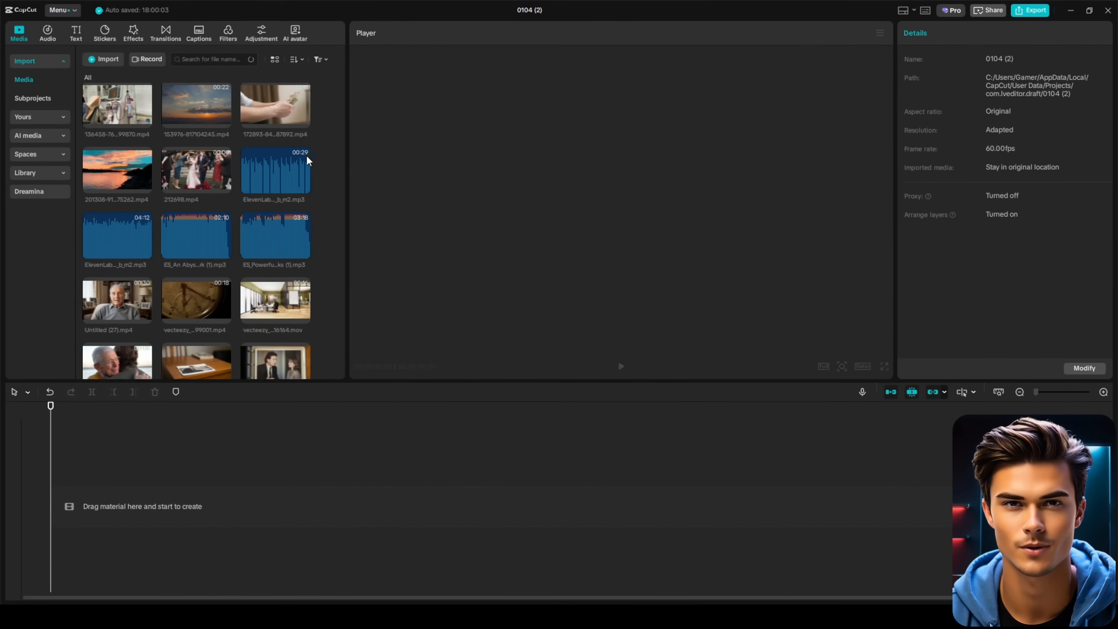
left_click_drag(280, 164, 106, 532)
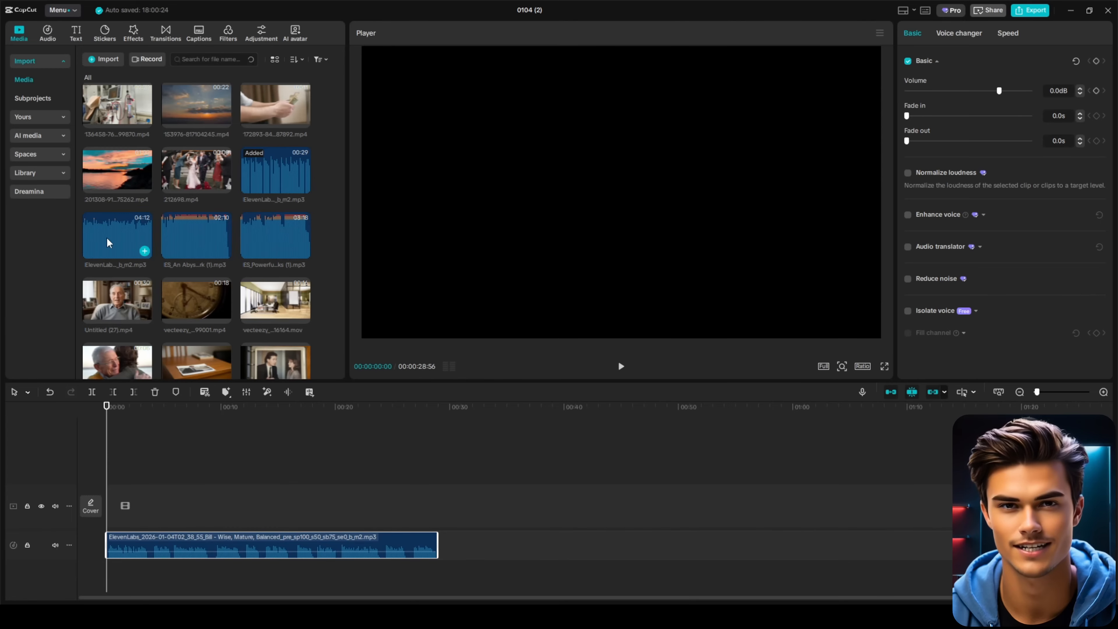
left_click_drag(109, 242, 437, 535)
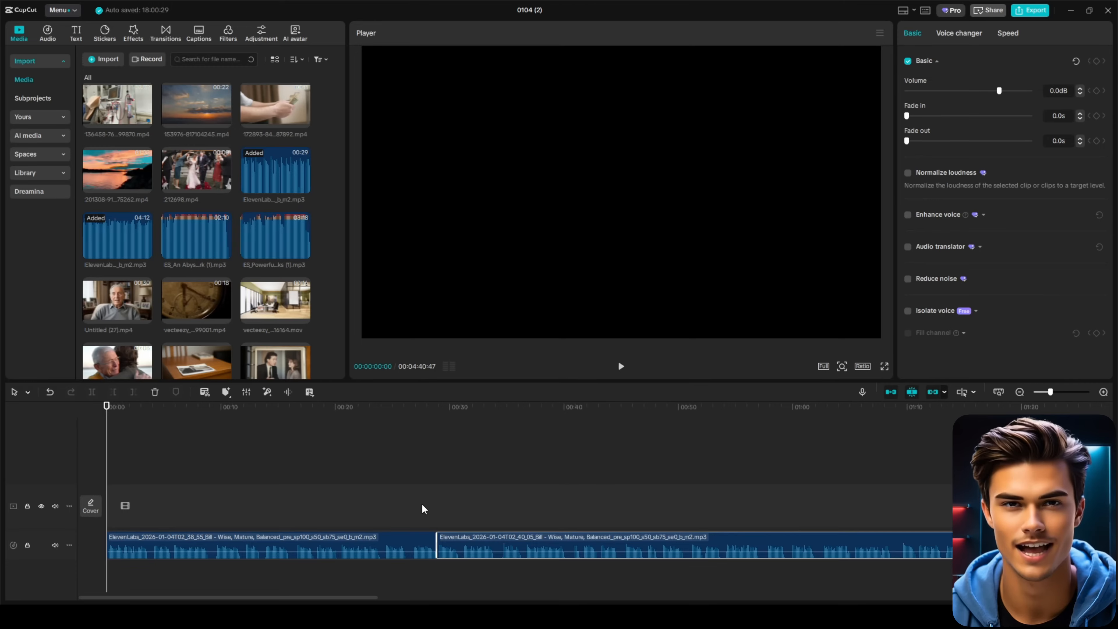
Split the second narration clip at 00:00:33:59 and trim the pause from the start of the part after the cut
left_click(412, 502)
scroll(425, 513, "up", 3)
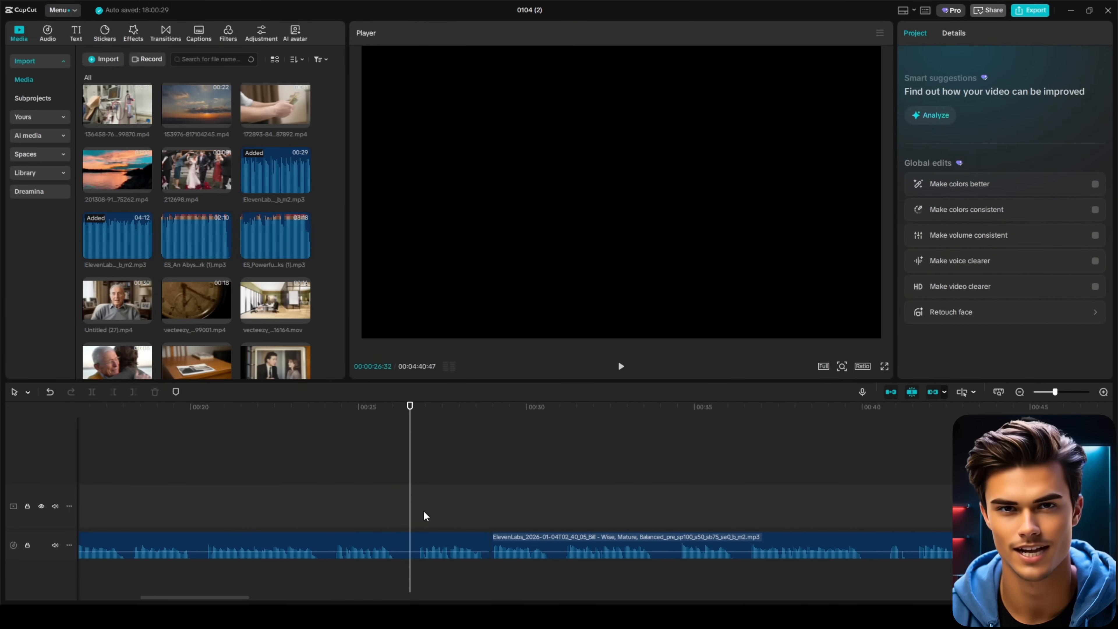
scroll(425, 515, "right", 3)
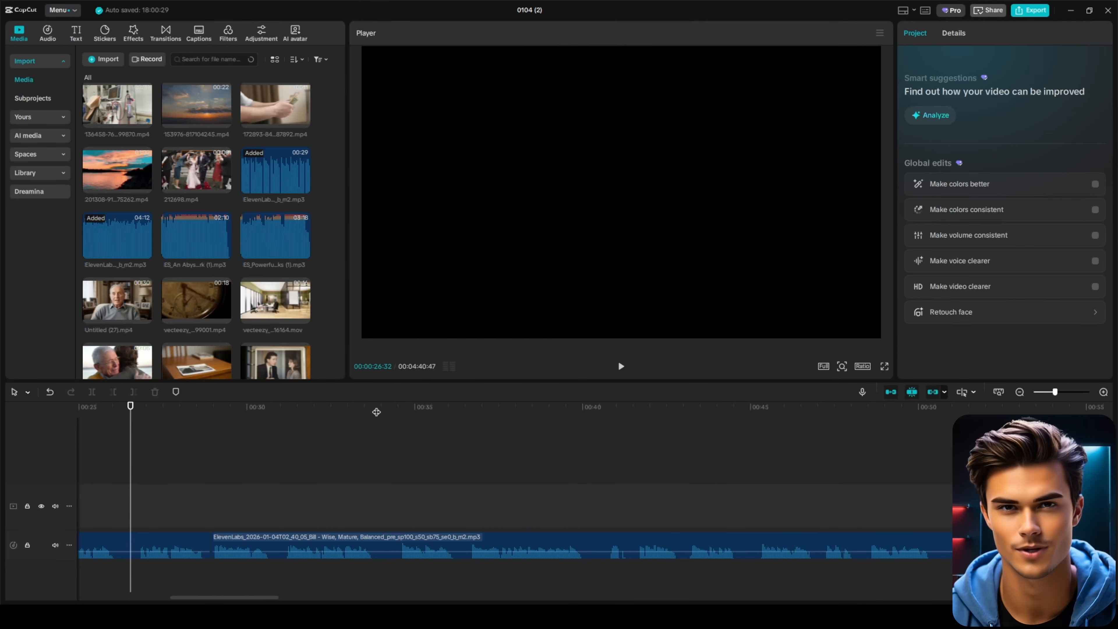
left_click_drag(377, 412, 381, 447)
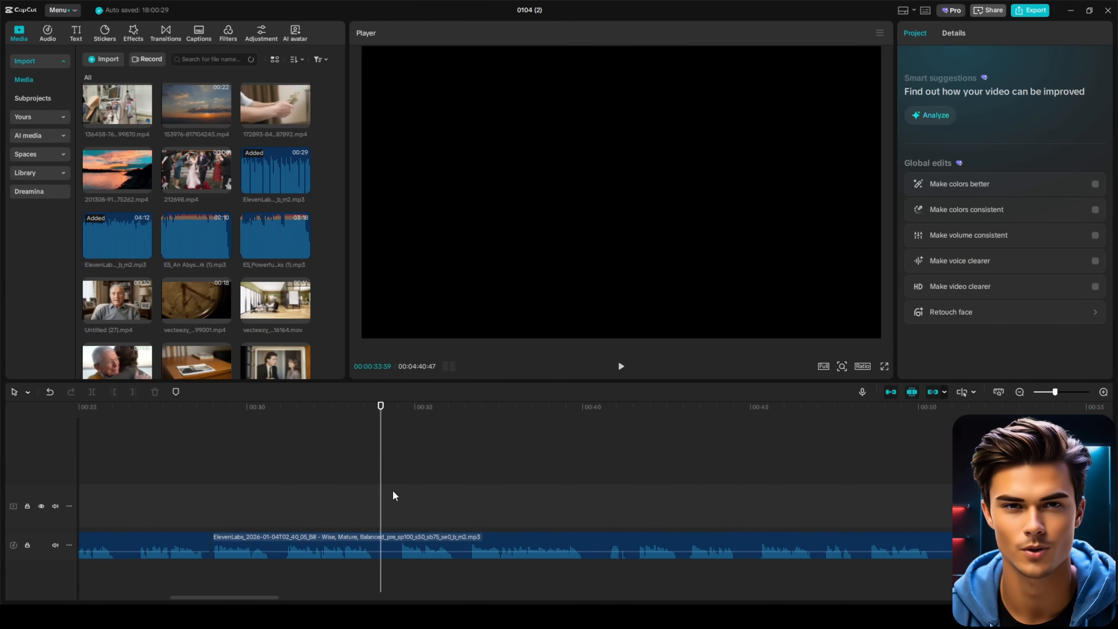
left_click(401, 542)
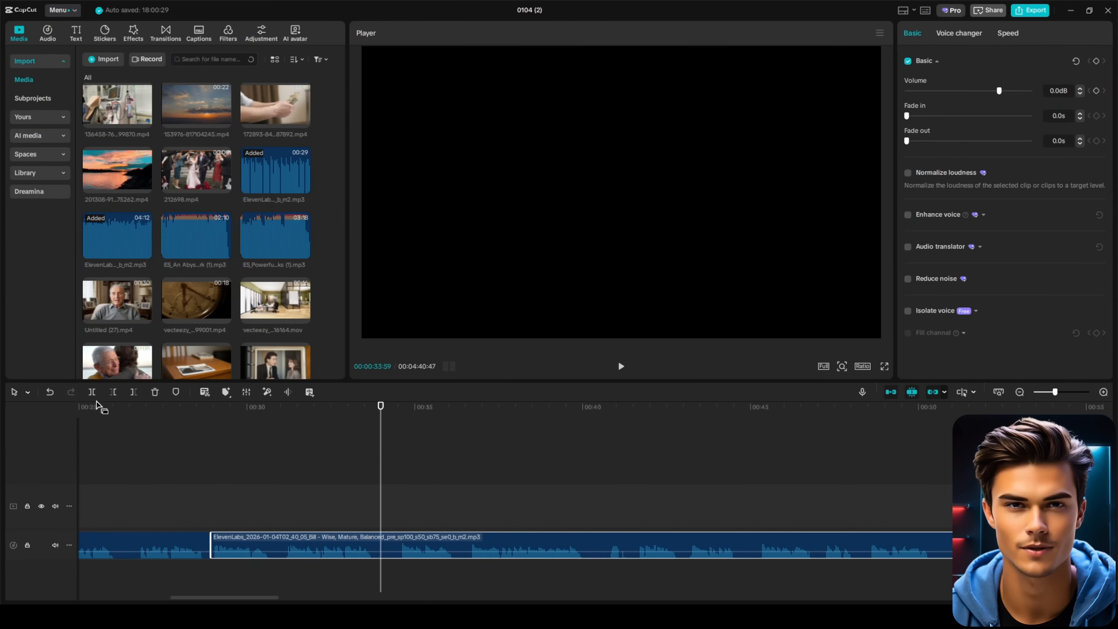
left_click(92, 392)
mouse_move(390, 546)
left_mouse_down()
mouse_move(406, 546)
mouse_move(390, 547)
left_mouse_up()
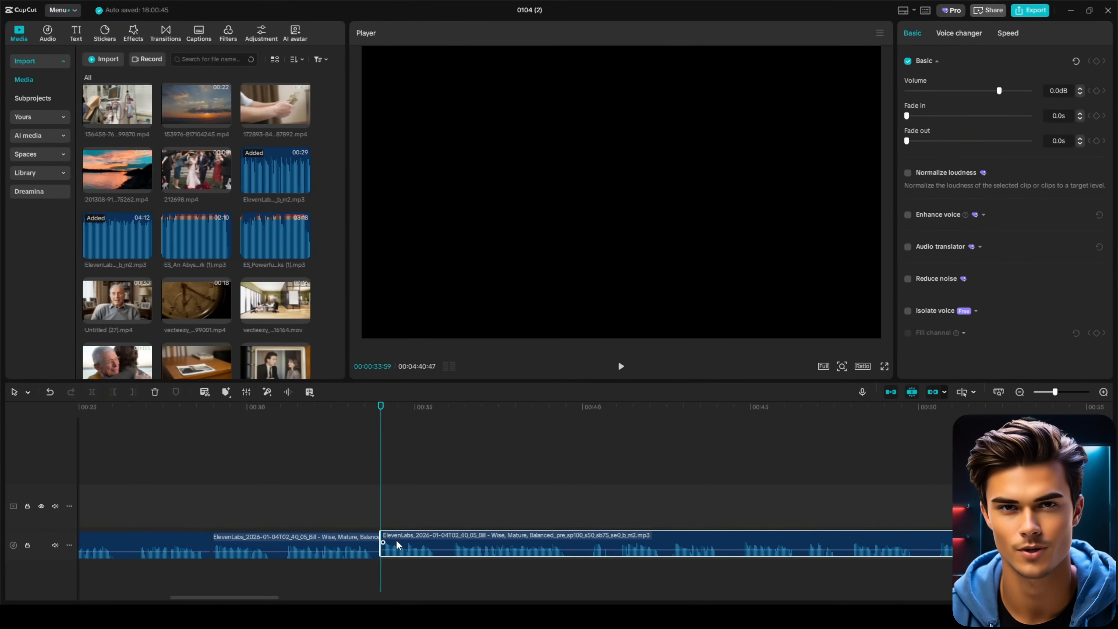
Split the narration at 00:00:35:46 and trim the silent beginning of the part that follows
left_click(442, 413)
left_click(92, 392)
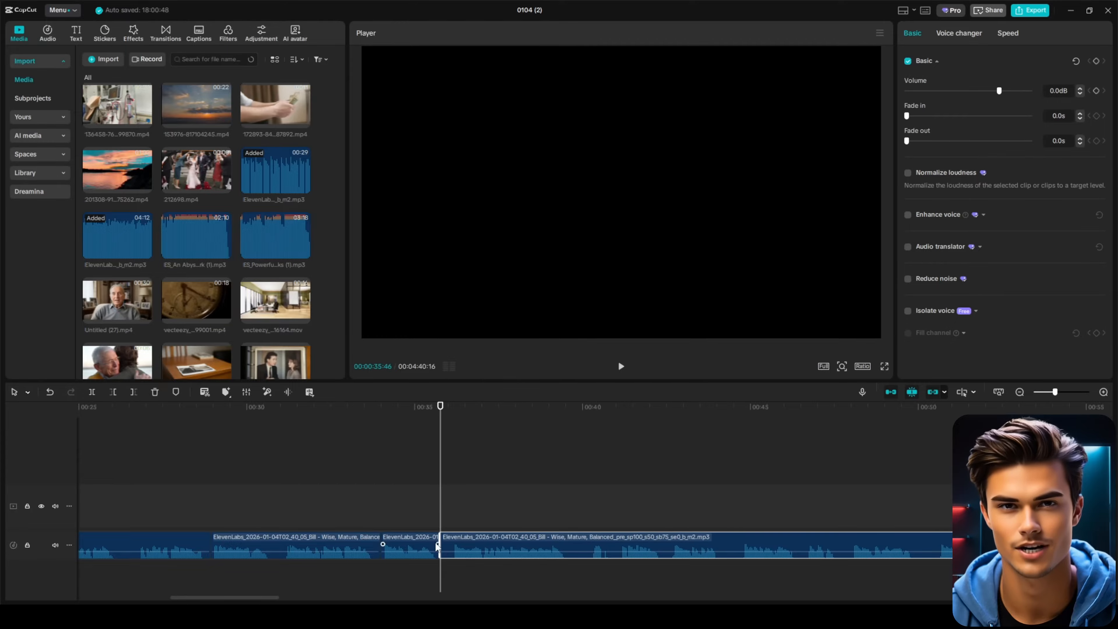
left_click_drag(446, 538, 456, 538)
left_click_drag(465, 544, 456, 544)
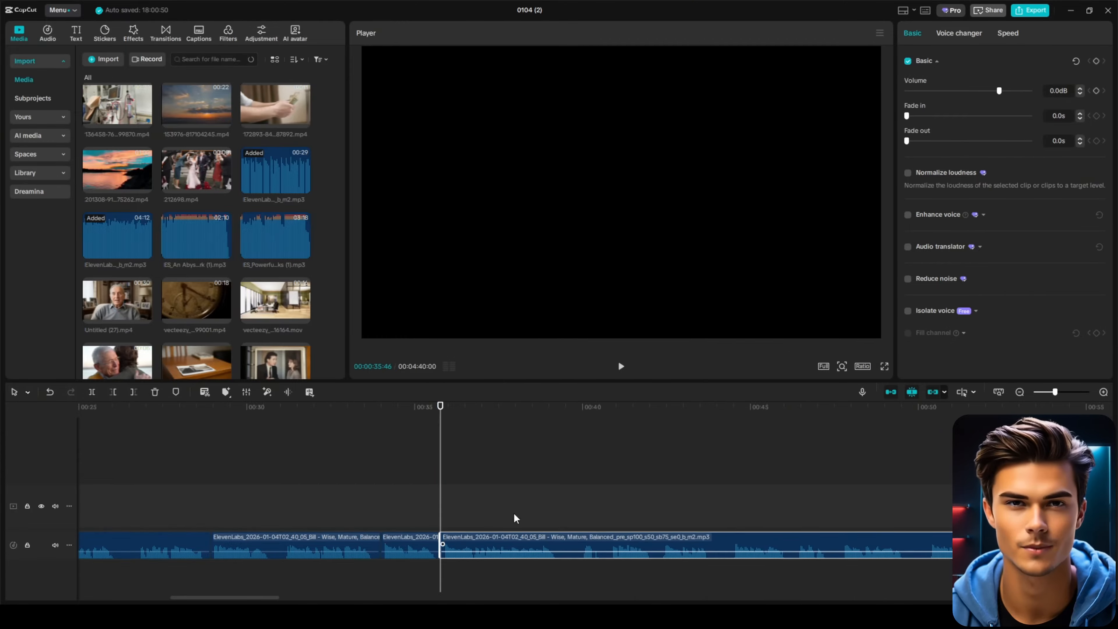
Split the narration at about 39 and 43 seconds, trimming the pause after each cut
left_click_drag(562, 416, 560, 415)
left_click(92, 391)
left_click_drag(559, 538, 611, 541)
left_click(692, 413)
left_click(92, 391)
mouse_move(693, 542)
left_mouse_down()
mouse_move(712, 543)
mouse_move(702, 542)
left_mouse_up()
Split the narration at 00:00:48:34 and trim the pause from the start of the remaining part
left_click(862, 412)
left_click_drag(863, 413, 870, 414)
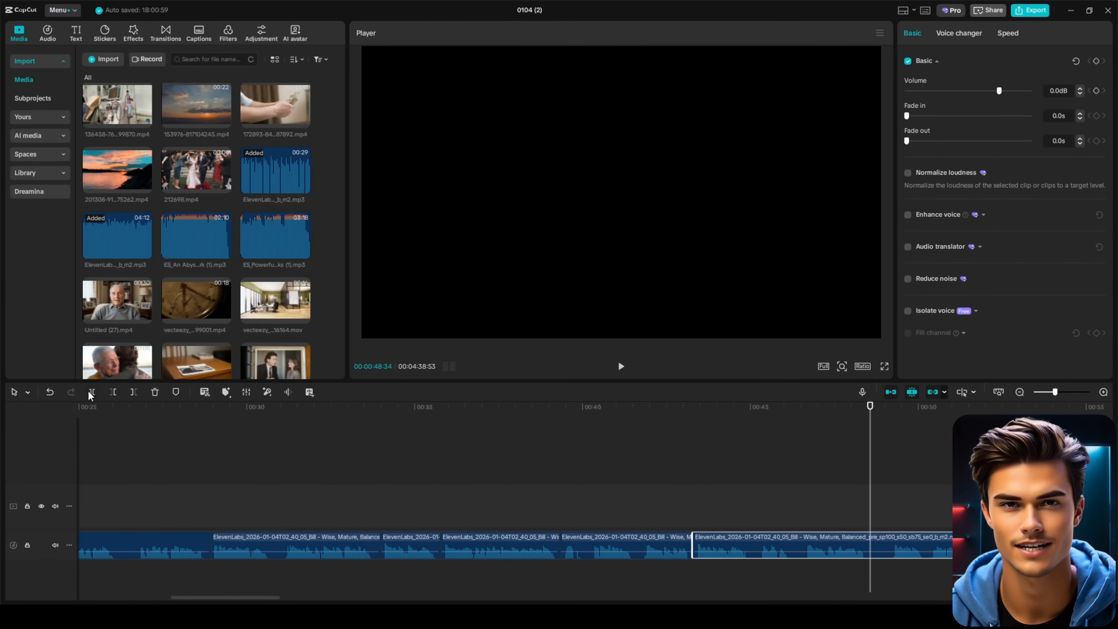
left_click(92, 391)
left_click_drag(870, 543, 888, 546)
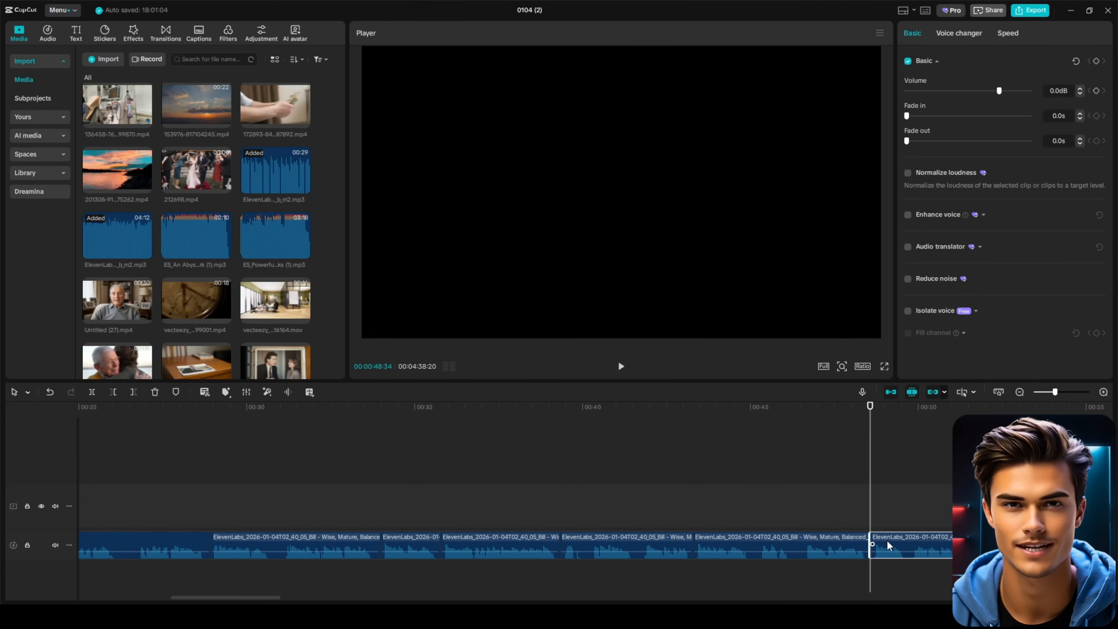
scroll(859, 542, "down", 5)
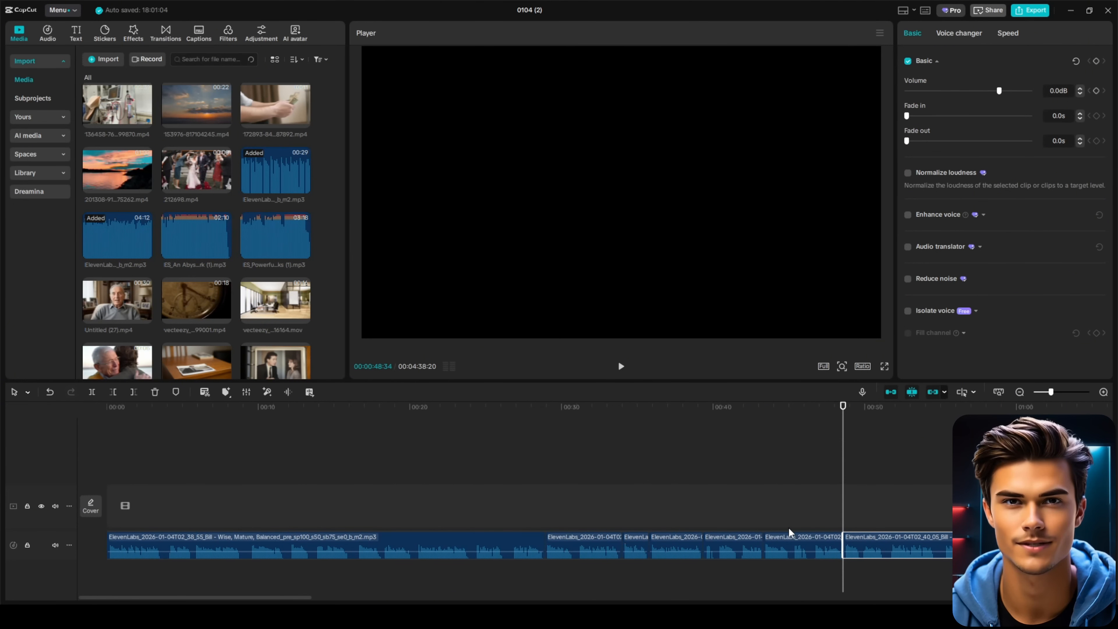
left_click(309, 415)
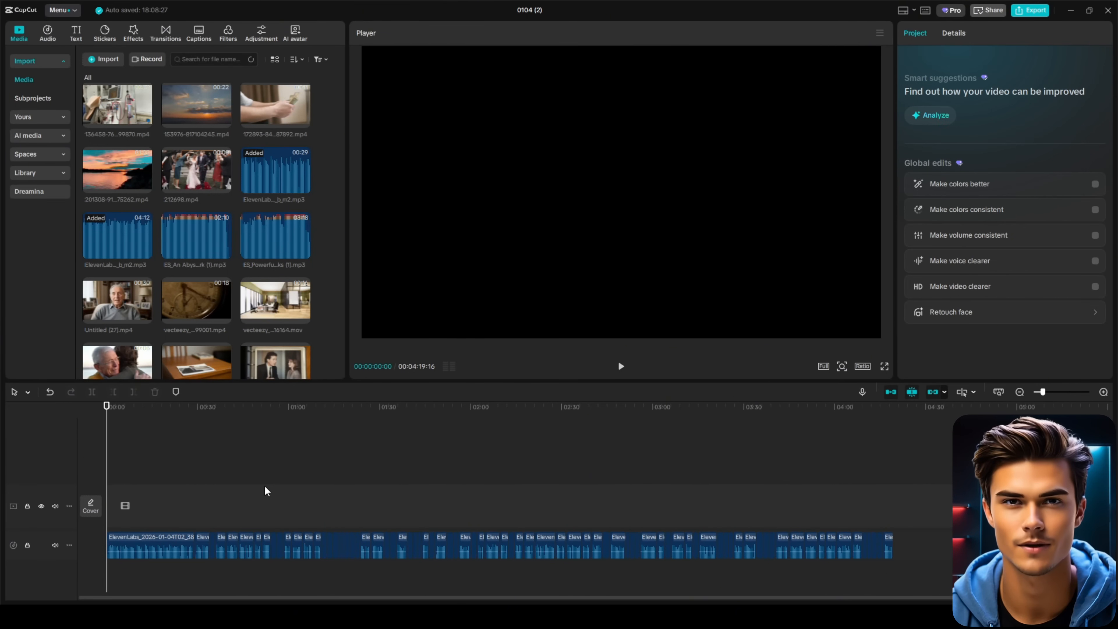
Add the avatar video Untitled (27).mp4 at the start of the main track and cut off everything after 00:00:28:56
scroll(230, 499, "up", 5)
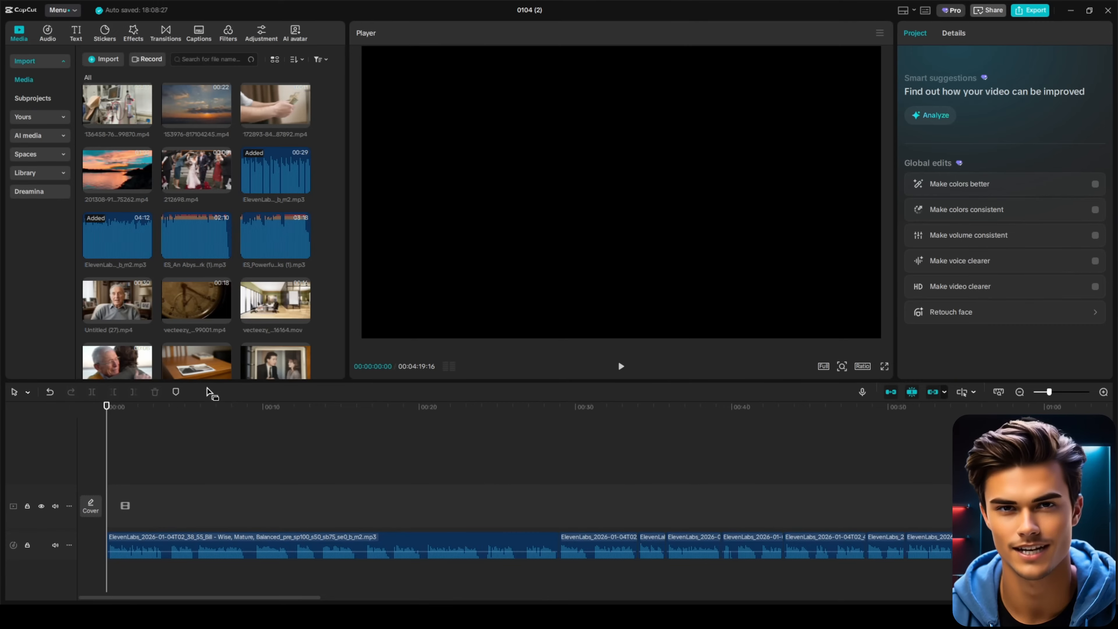
left_click_drag(119, 301, 118, 502)
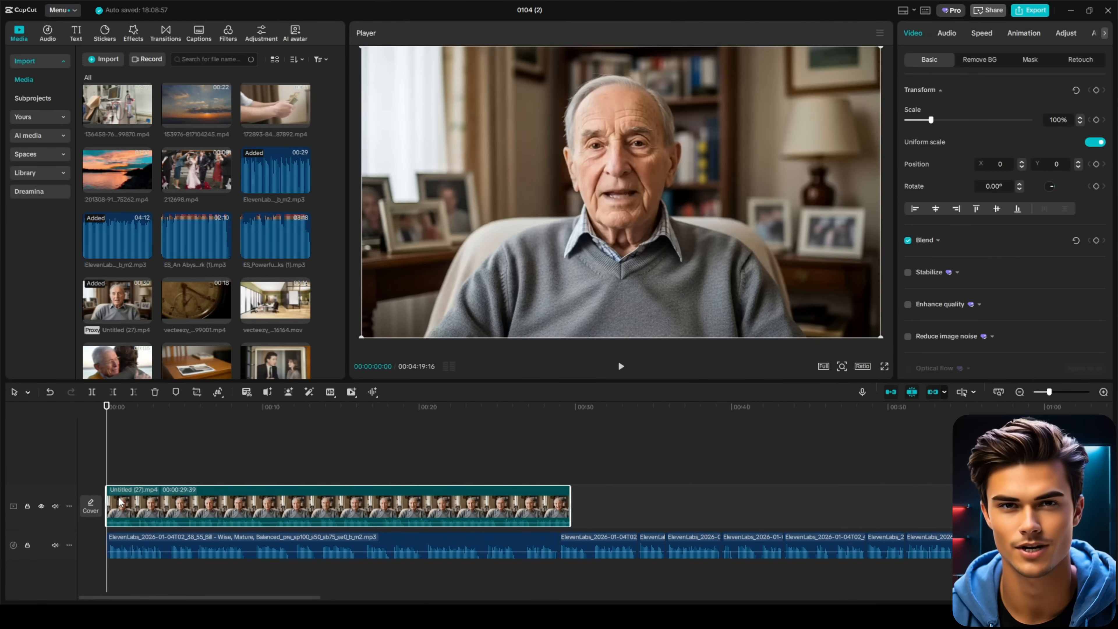
left_click(558, 407)
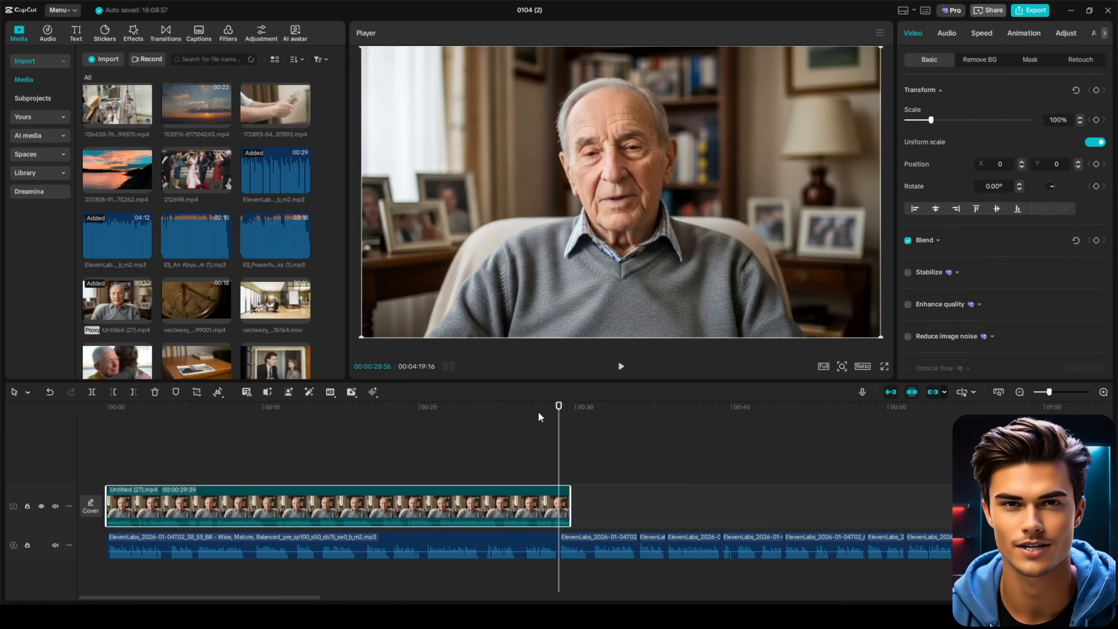
left_click(133, 392)
left_click(355, 460)
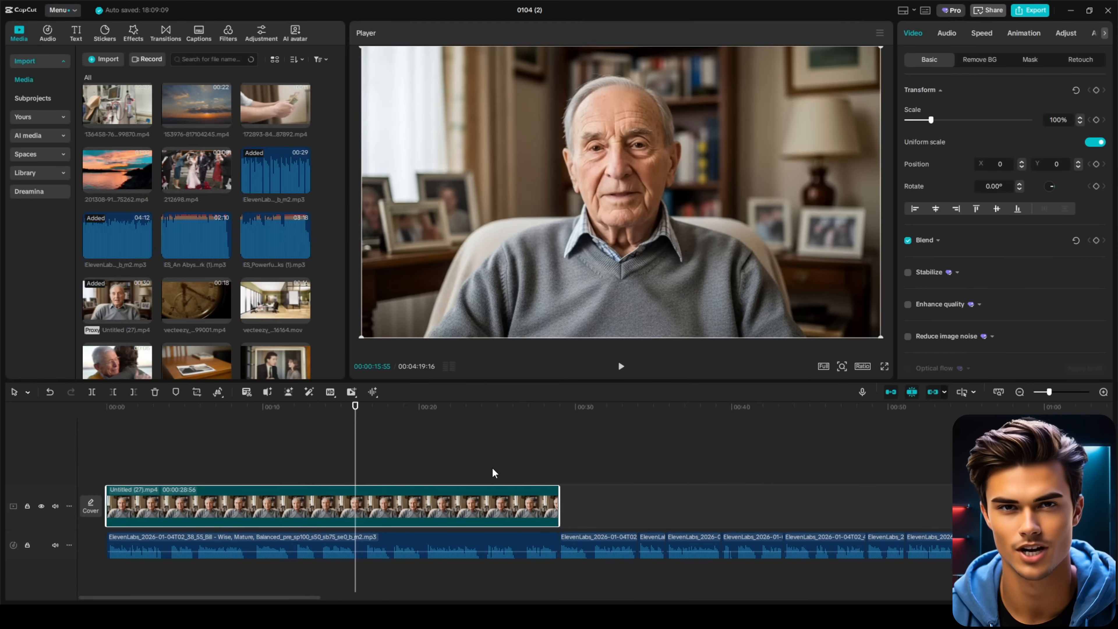
Place 1.jpeg directly after the avatar clip and extend it to 00:00:05:03 to match the narration segment
left_click(564, 462)
scroll(603, 495, "up", 2)
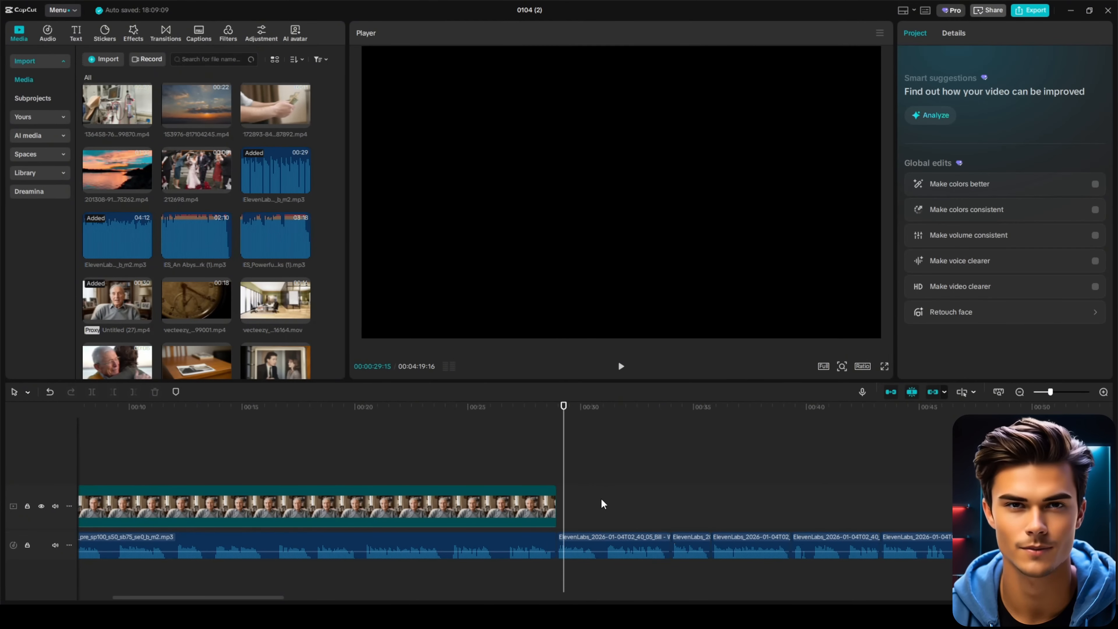
scroll(597, 499, "right", 3)
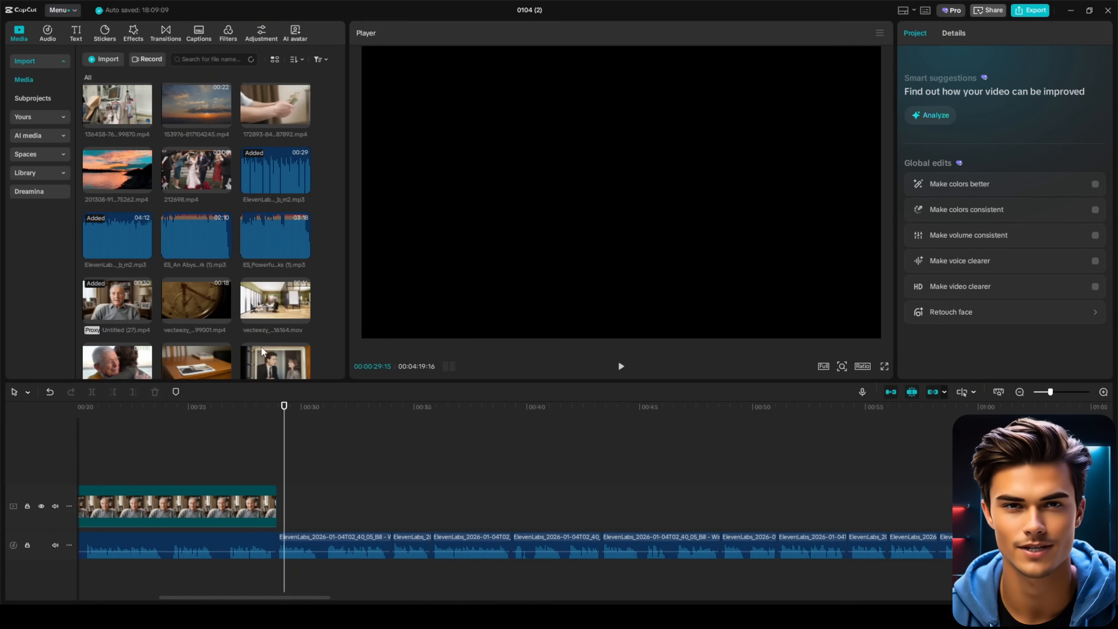
scroll(261, 351, "up", 10)
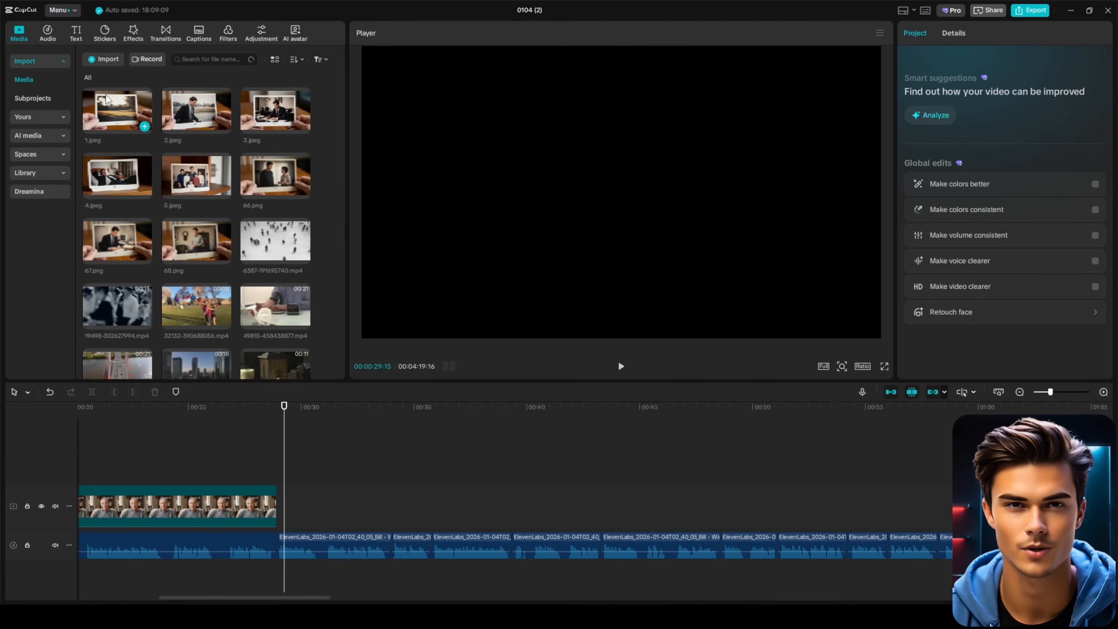
left_click_drag(116, 106, 281, 501)
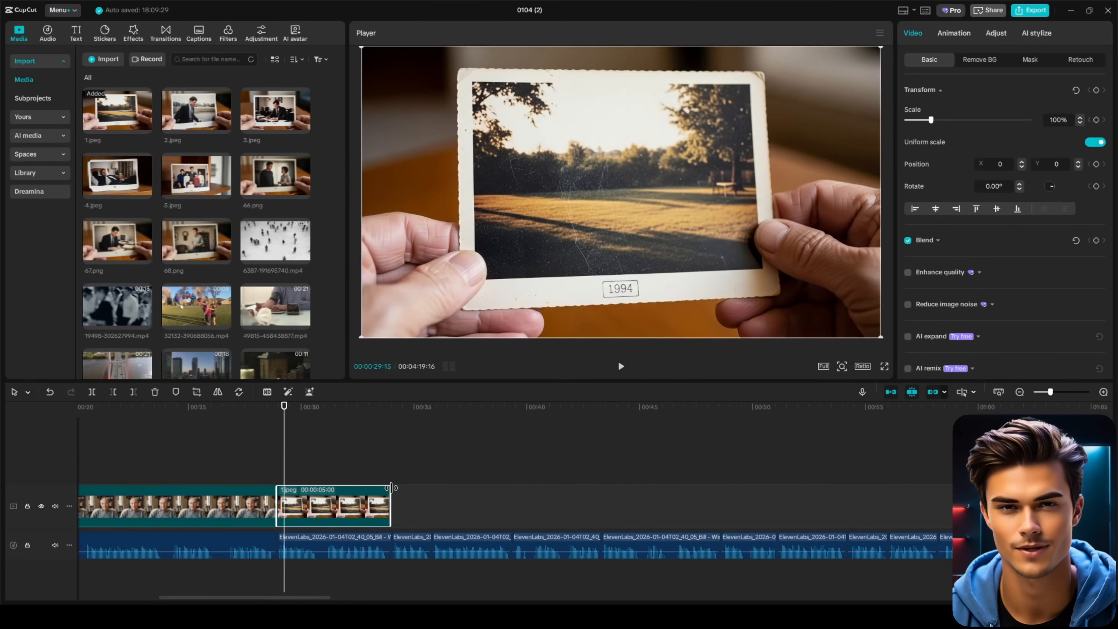
left_click_drag(390, 502, 392, 502)
left_click_drag(329, 411, 359, 418)
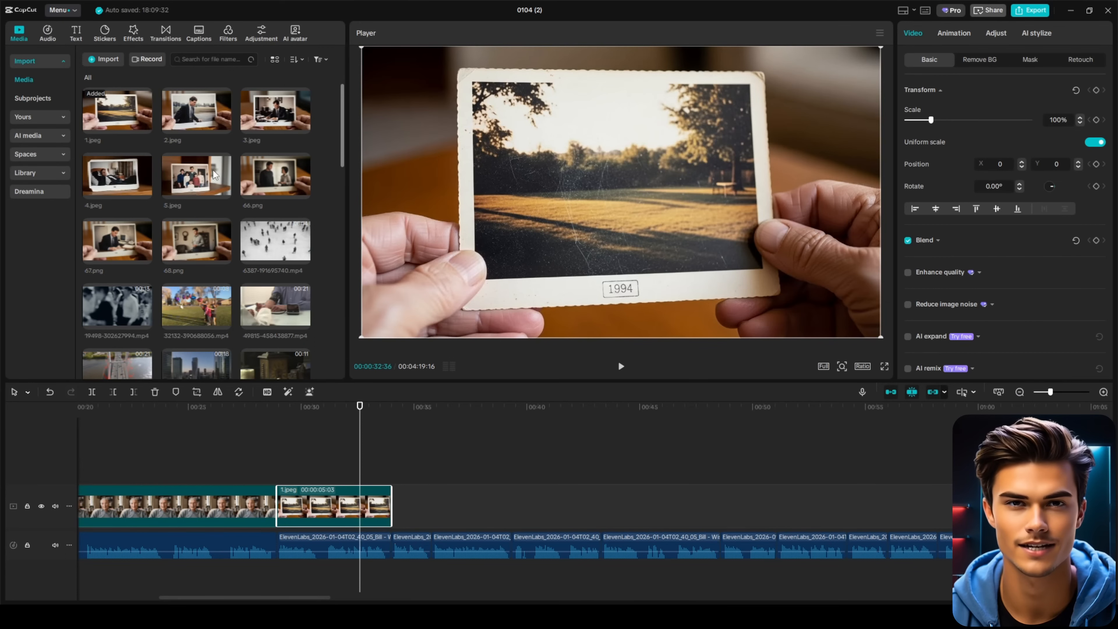
Place 2.jpeg directly after 1.jpeg and extend it to 00:00:05:20 to line up with the narration cut
left_click_drag(207, 112, 398, 506)
left_click_drag(397, 411, 527, 430)
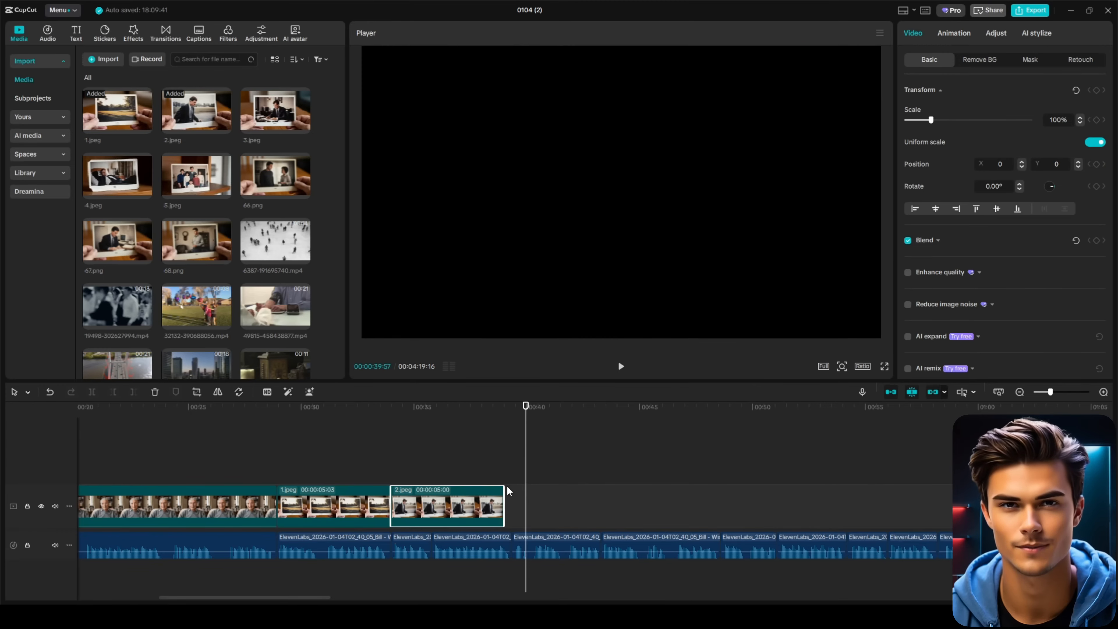
left_click_drag(505, 506, 511, 506)
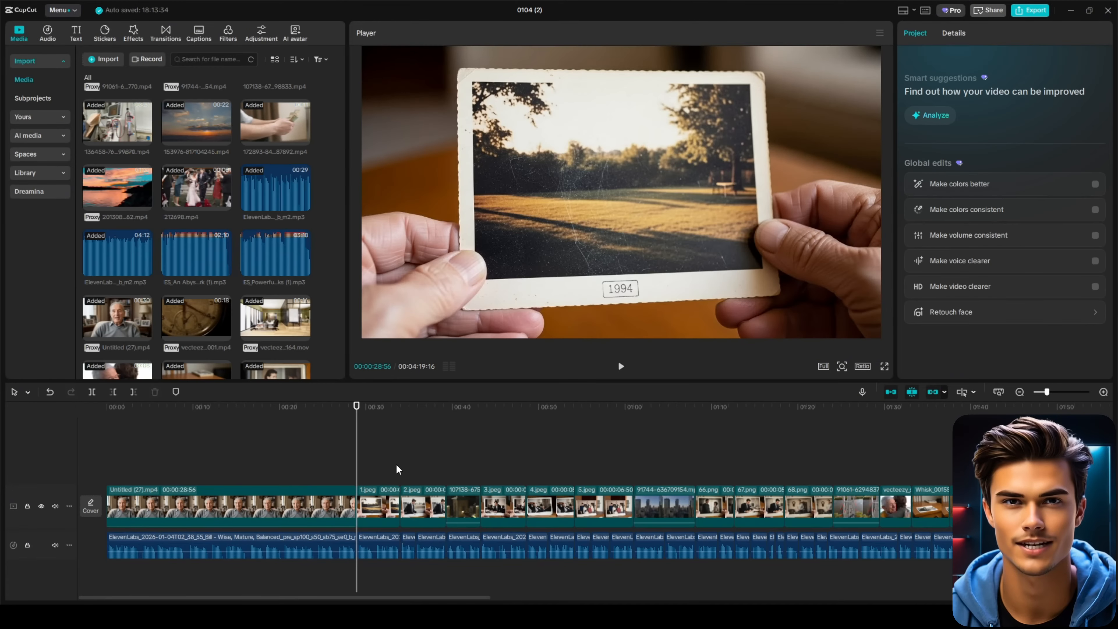
Add a scale keyframe at 100% to the 1.jpeg clip at its start, 00:00:28:56
scroll(396, 463, "down", 5)
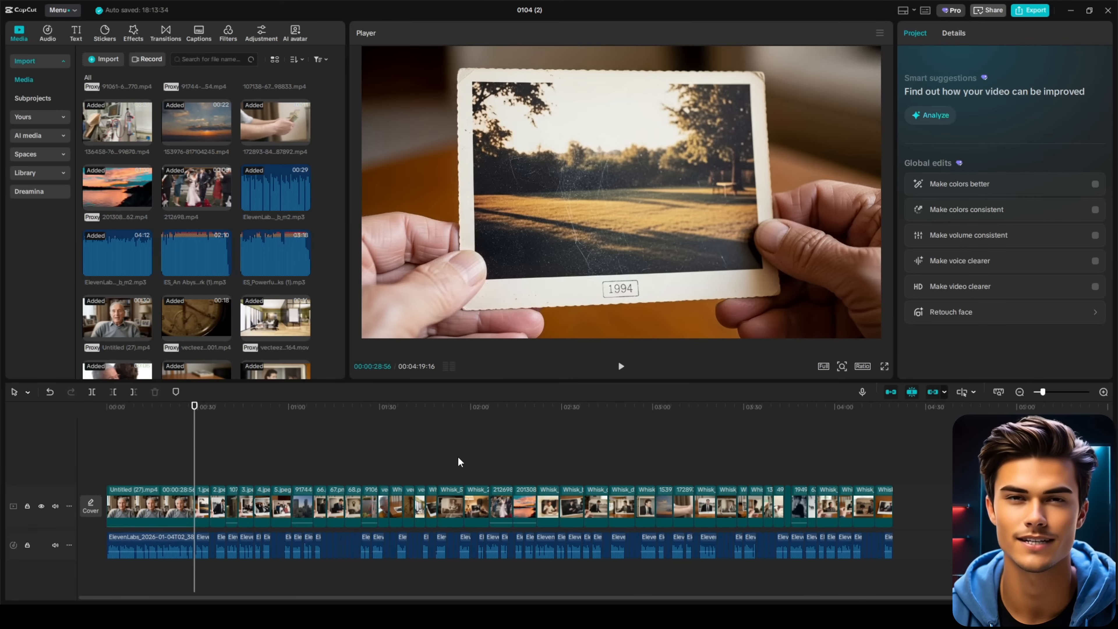
scroll(241, 471, "up", 5)
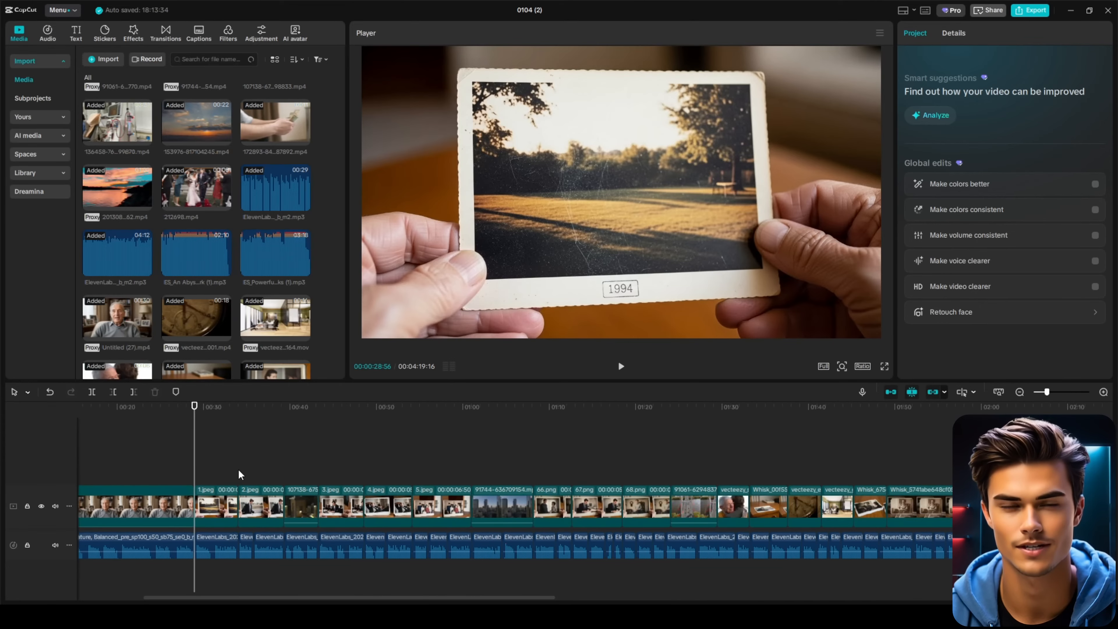
scroll(259, 469, "left", 3)
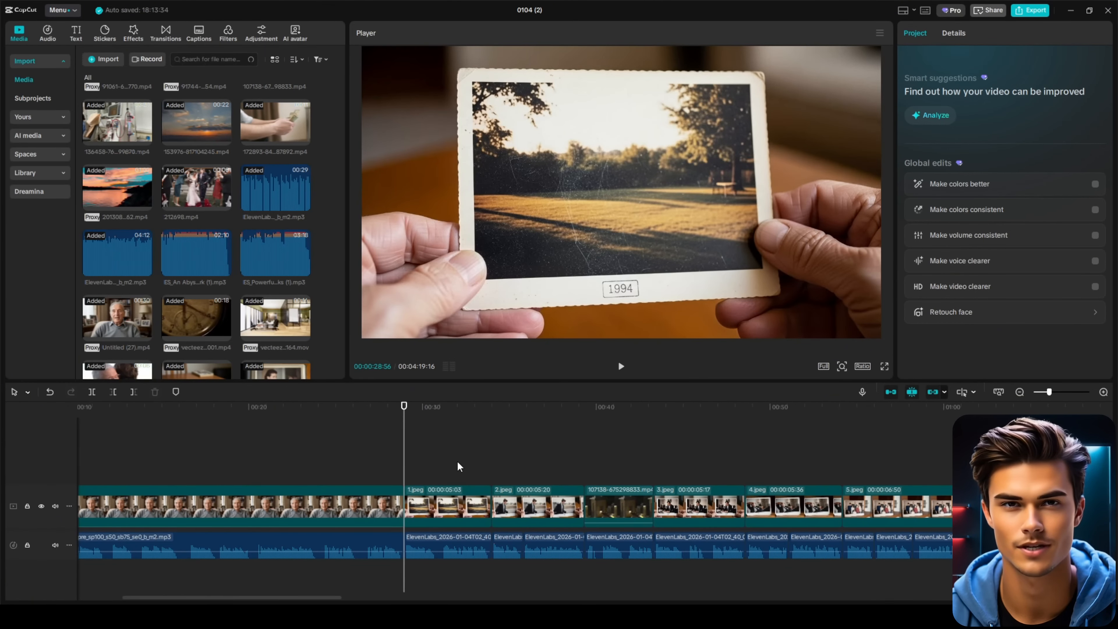
left_click(454, 505)
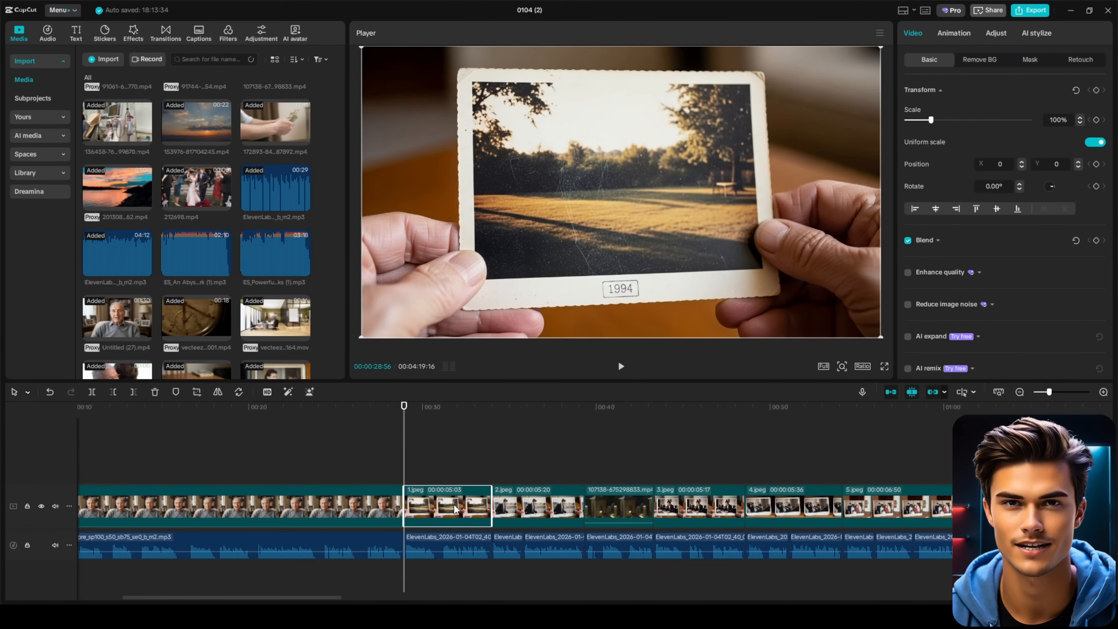
left_click(1095, 120)
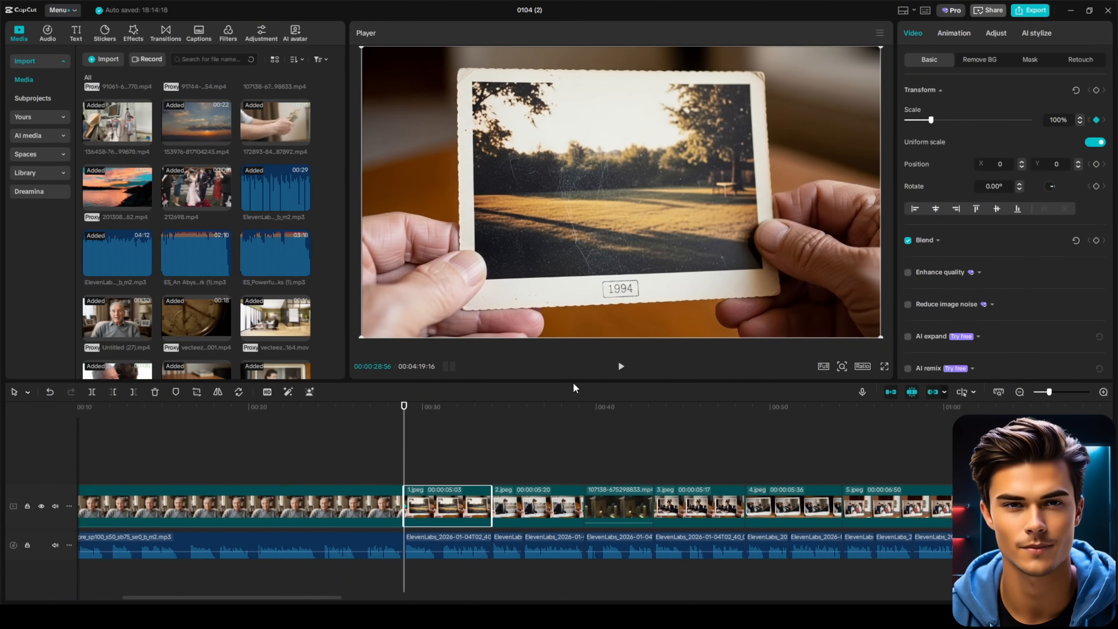
Set the scale of 1.jpeg to 110% near its end, at 00:00:33:32, to create a slow zoom-in
left_click_drag(475, 410, 484, 411)
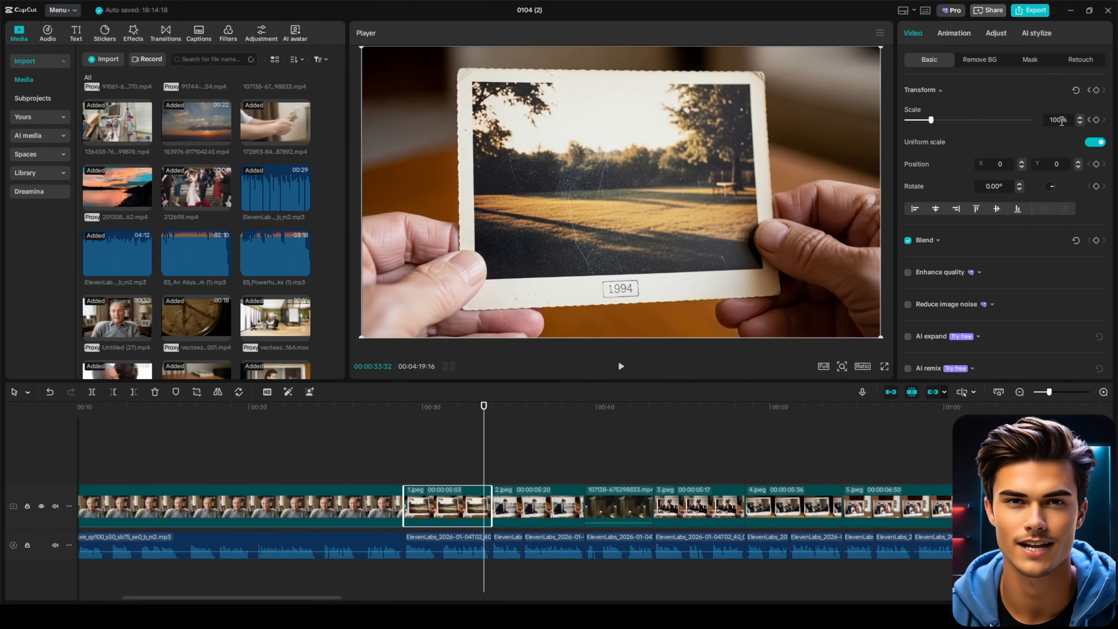
left_click(1056, 119)
type("110")
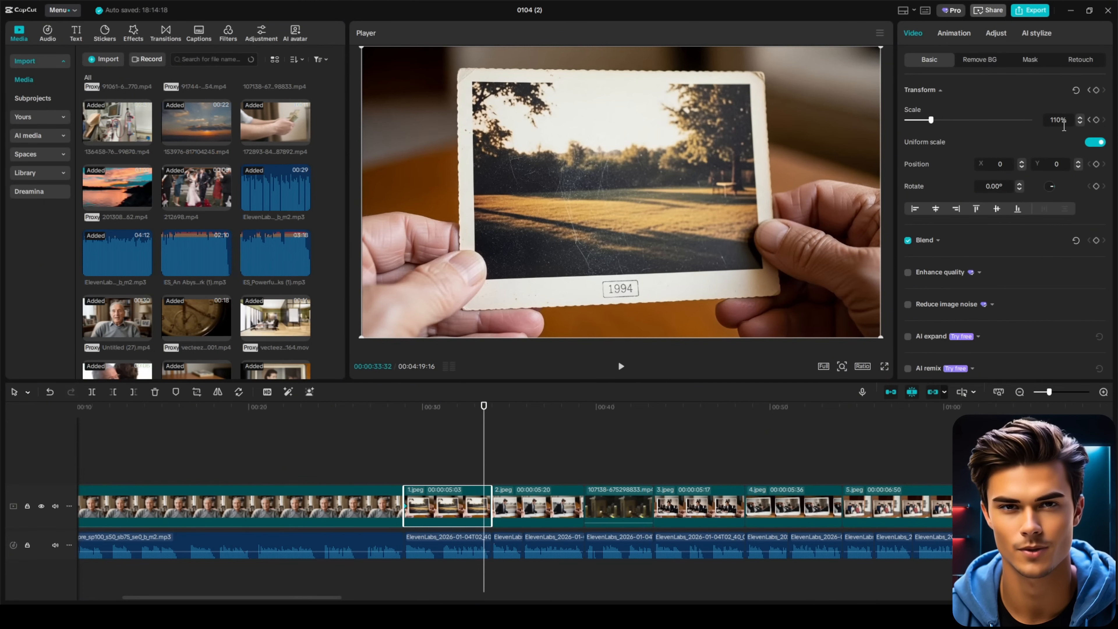
key("Return")
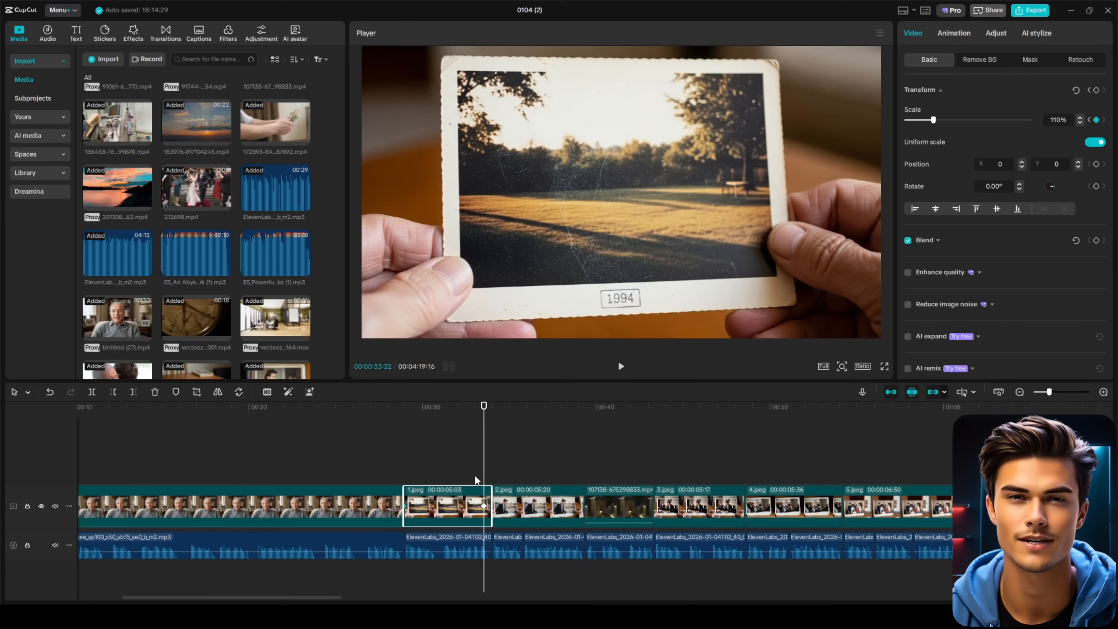
Apply an Auto curve to both scale keyframes of 1.jpeg in the keyframe graph, and play back the zoom-in
scroll(475, 473, "up", 3)
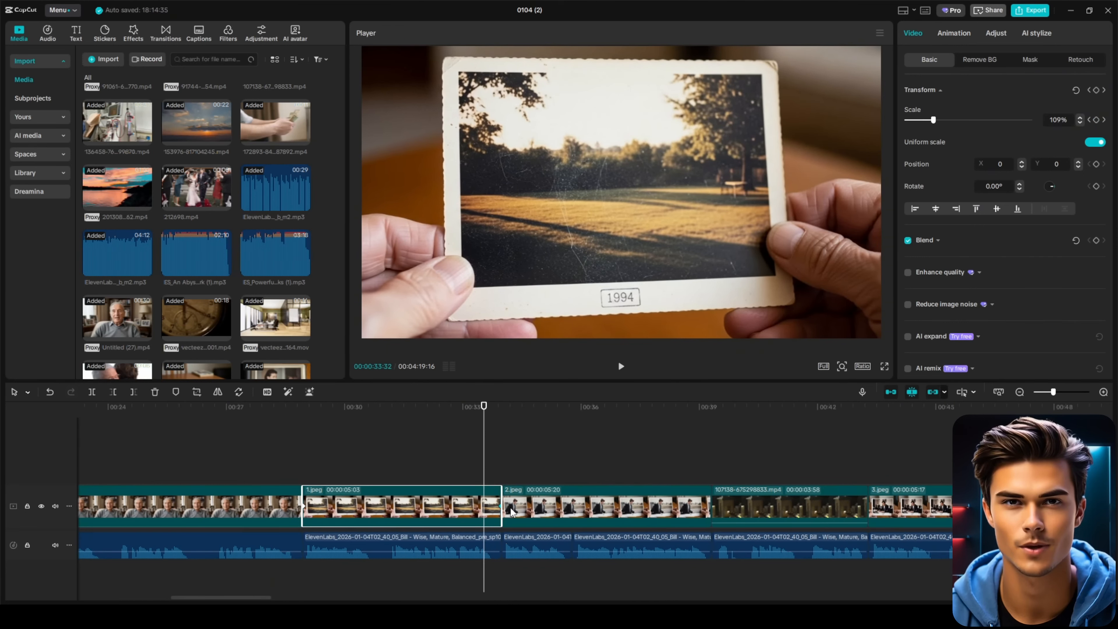
key("alt+k")
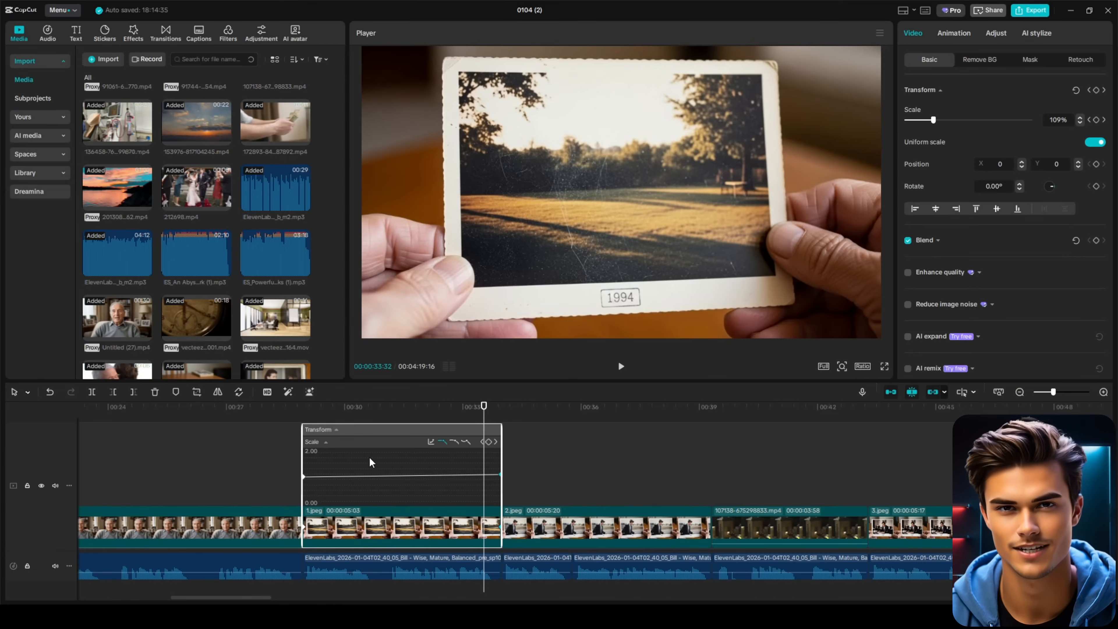
left_click_drag(370, 458, 264, 490)
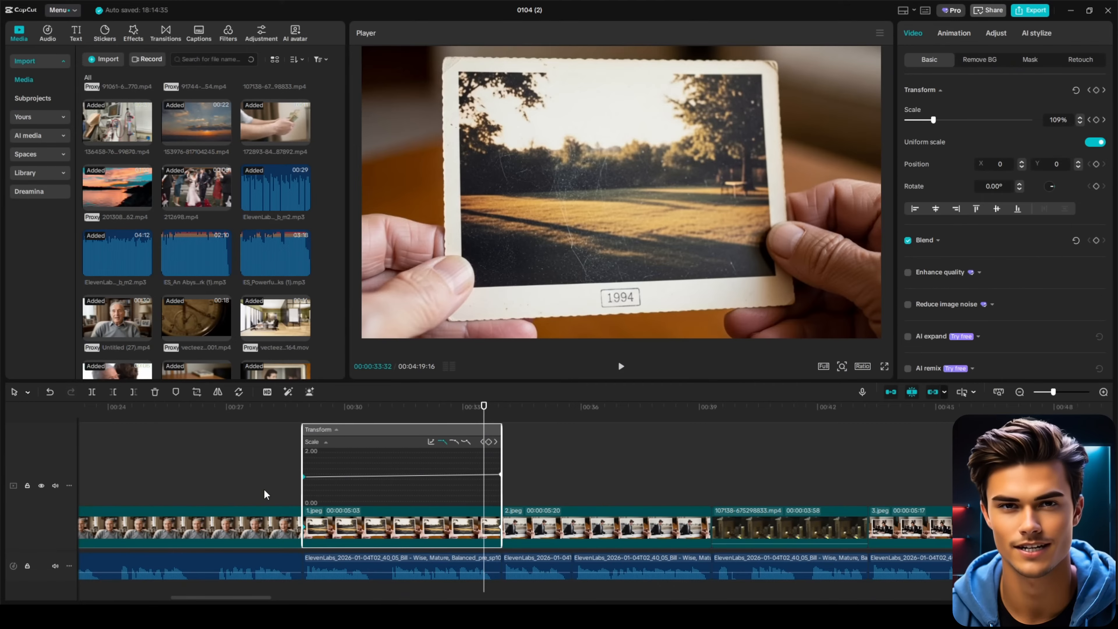
left_click(455, 442)
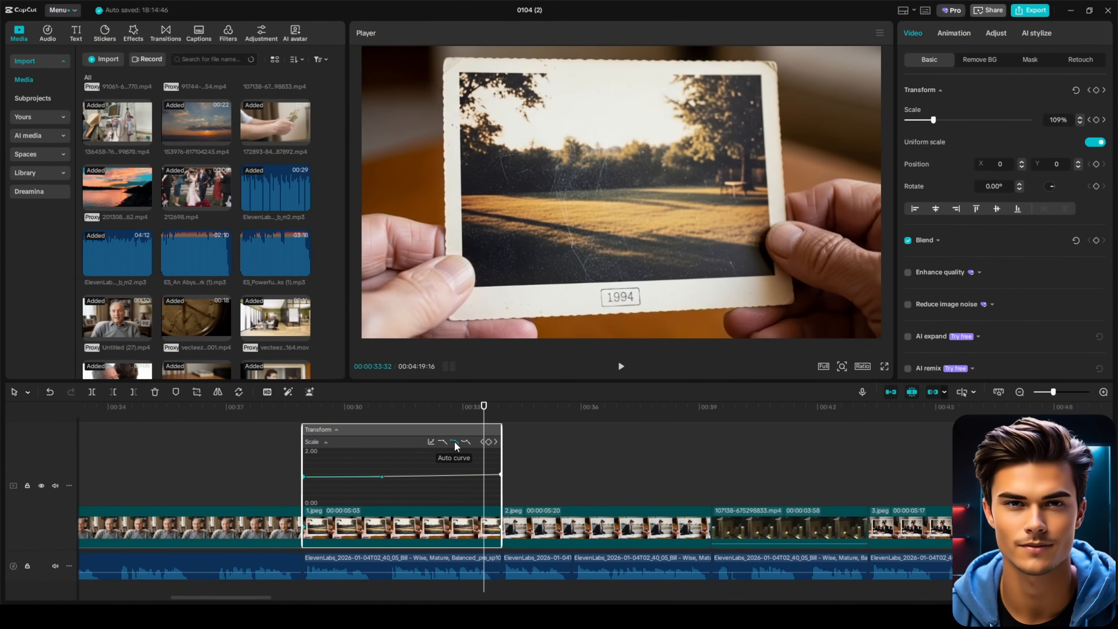
left_click(499, 474)
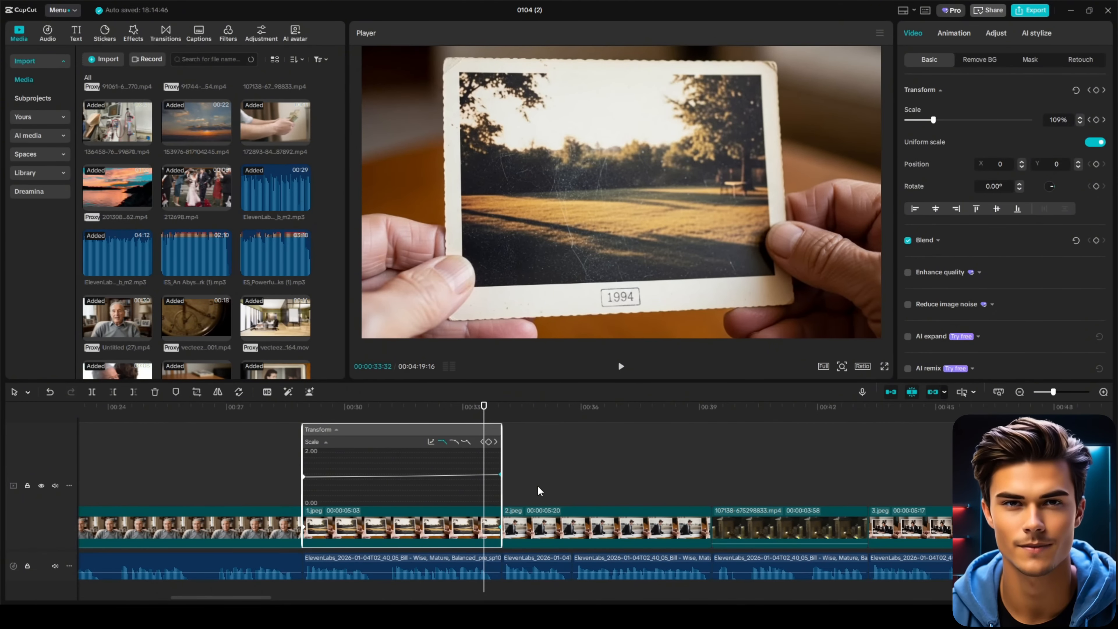
left_click(454, 442)
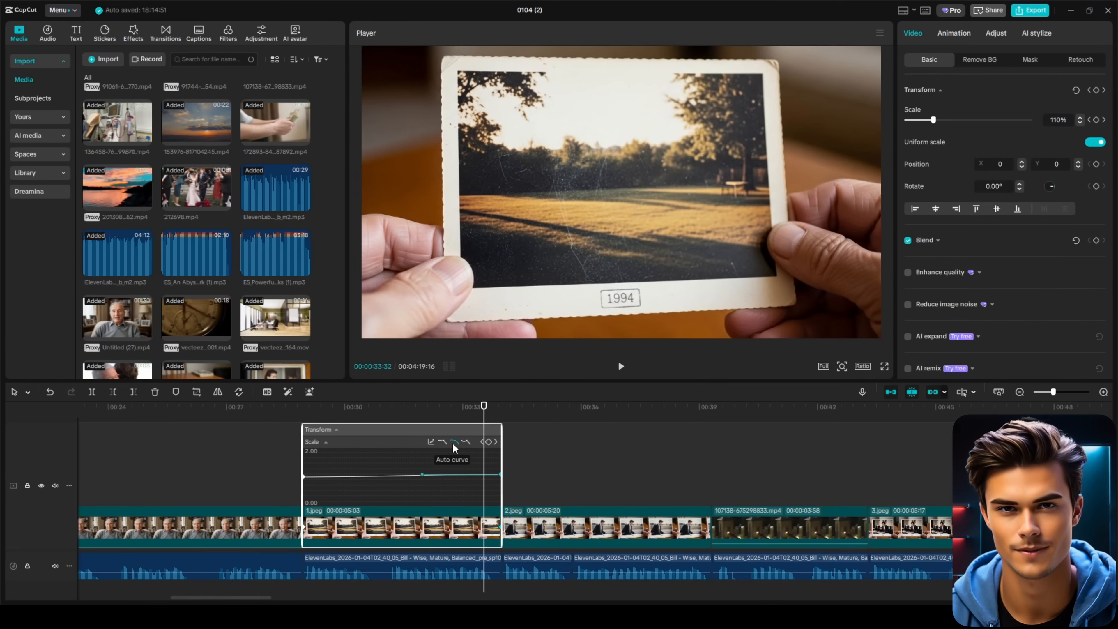
key("alt+k")
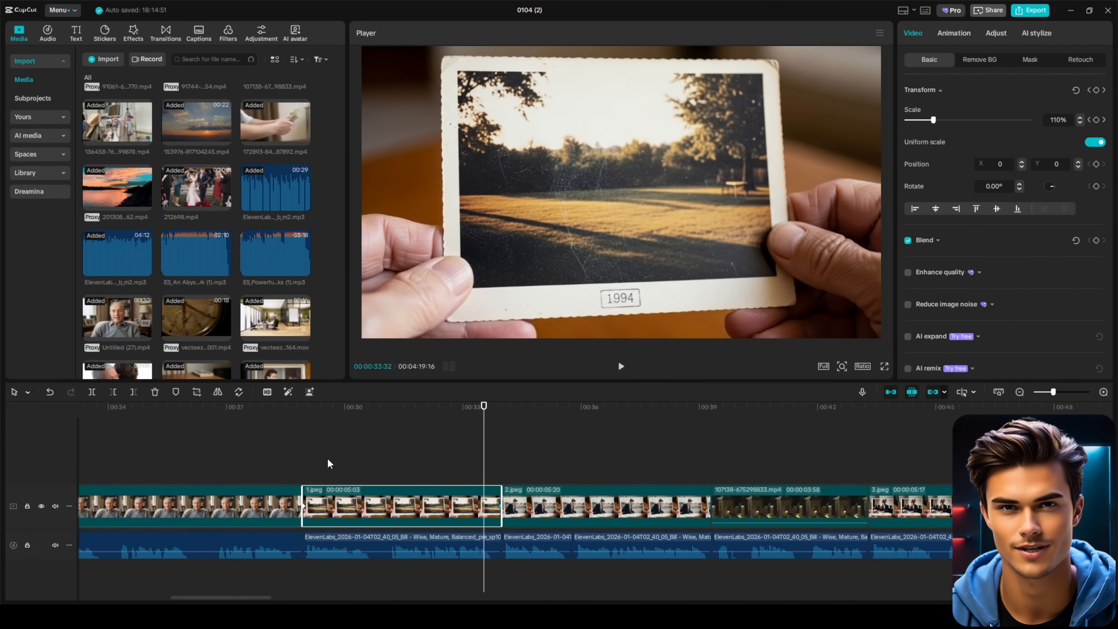
left_click(306, 460)
key("space")
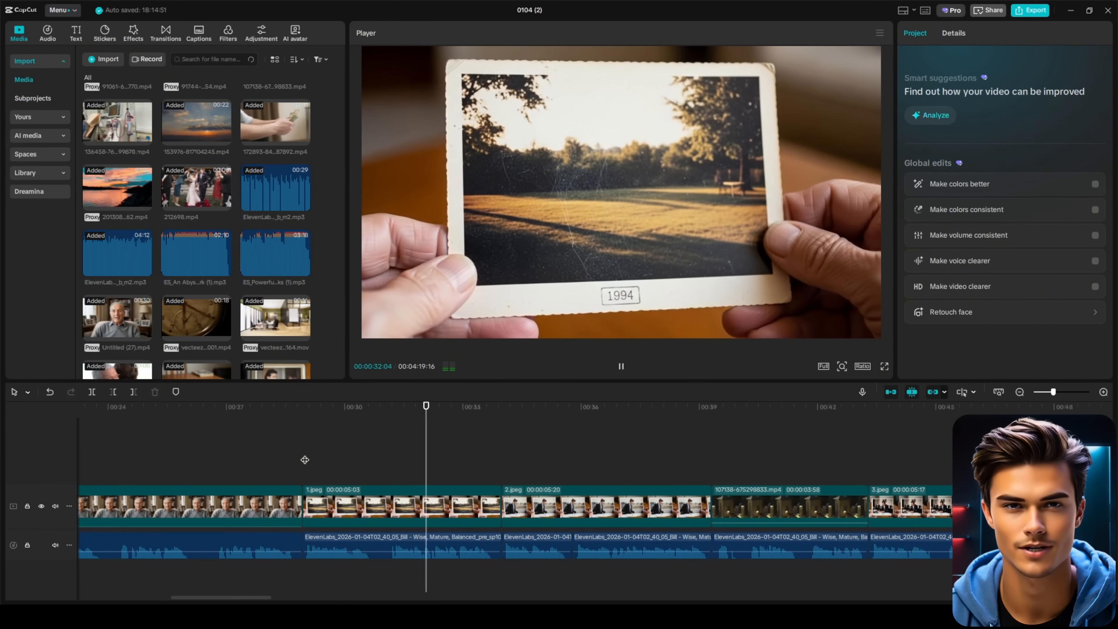
key("space")
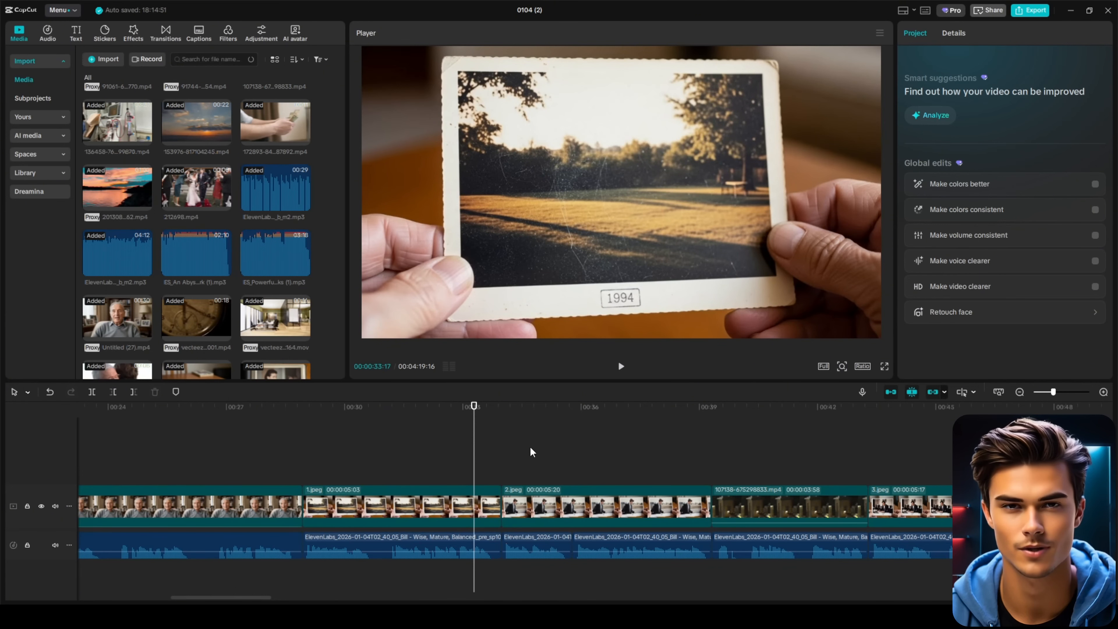
Set the scale of 2.jpeg to 110% at its start, 00:00:33:59, and add a scale keyframe there
left_click(502, 409)
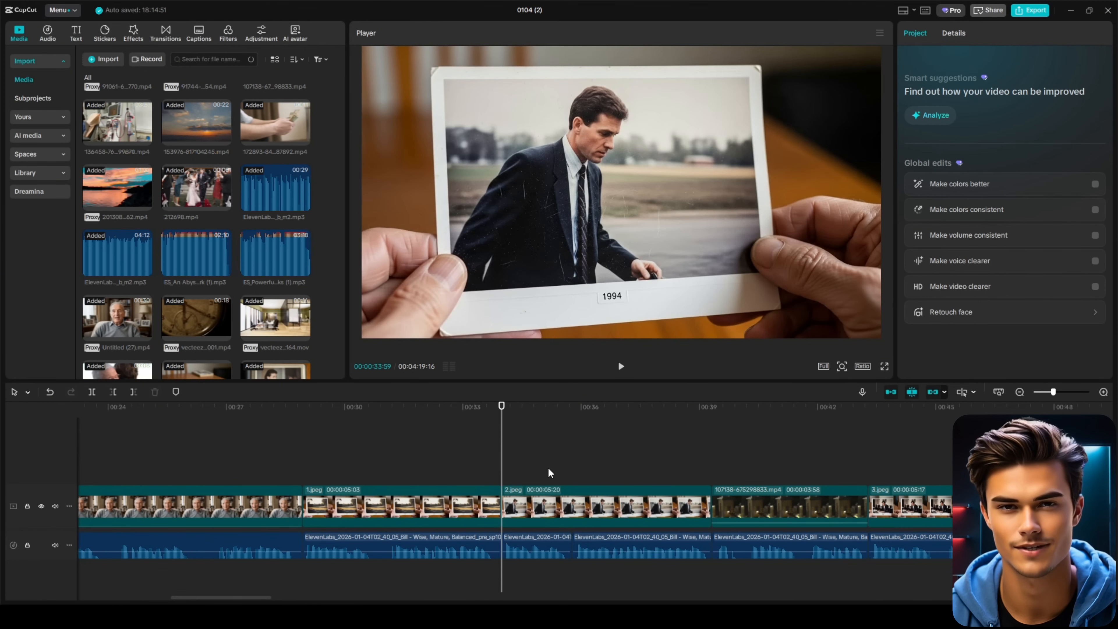
left_click(544, 505)
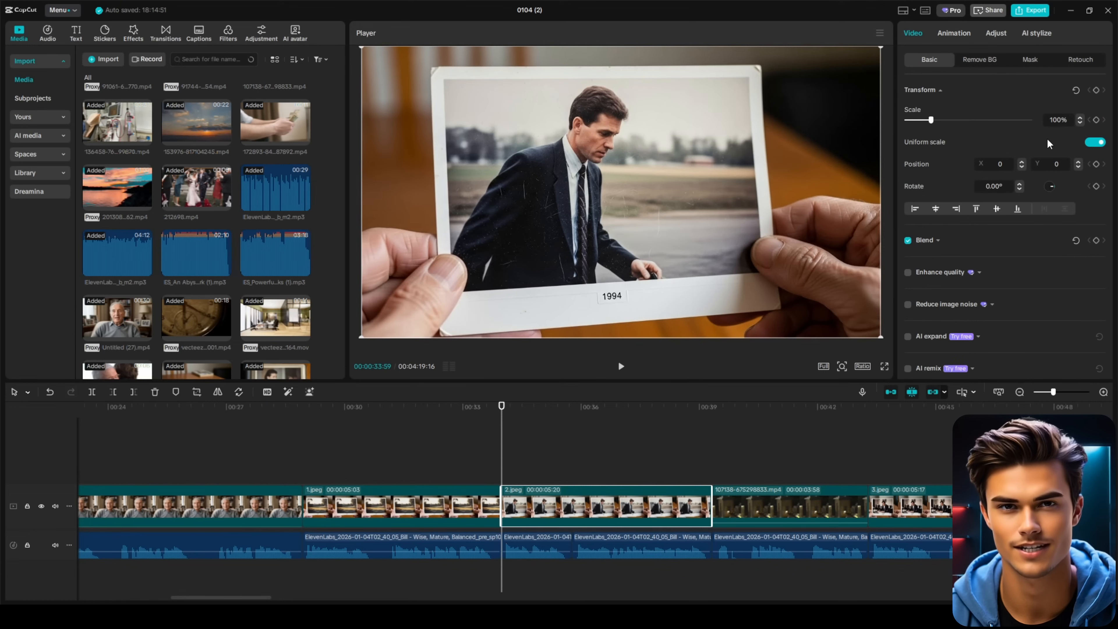
type("1")
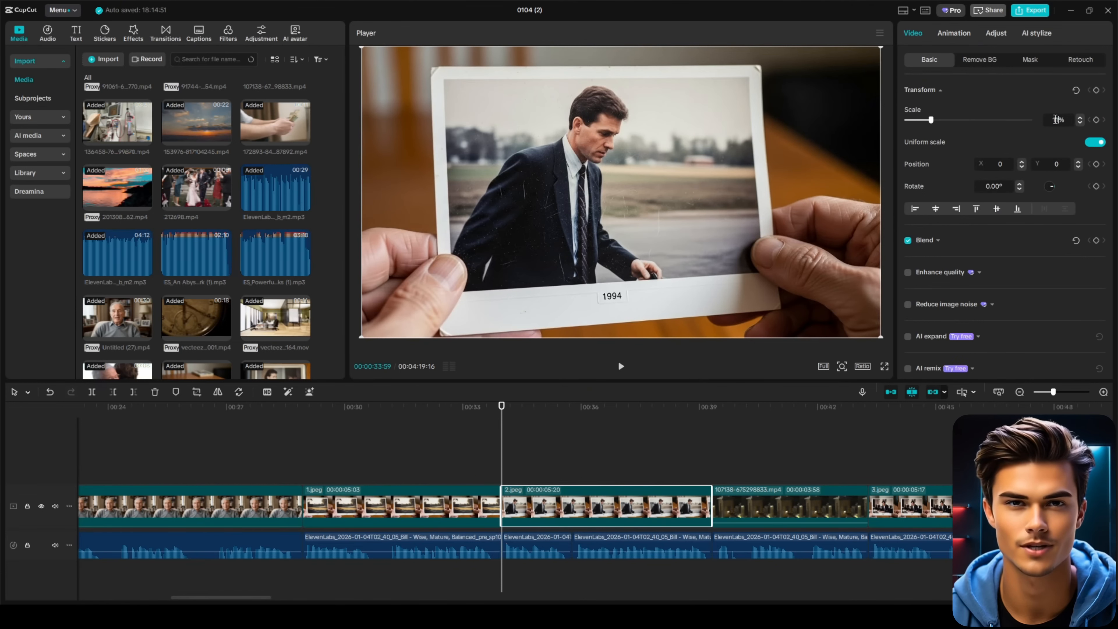
type("0")
key("Return")
left_click(1096, 119)
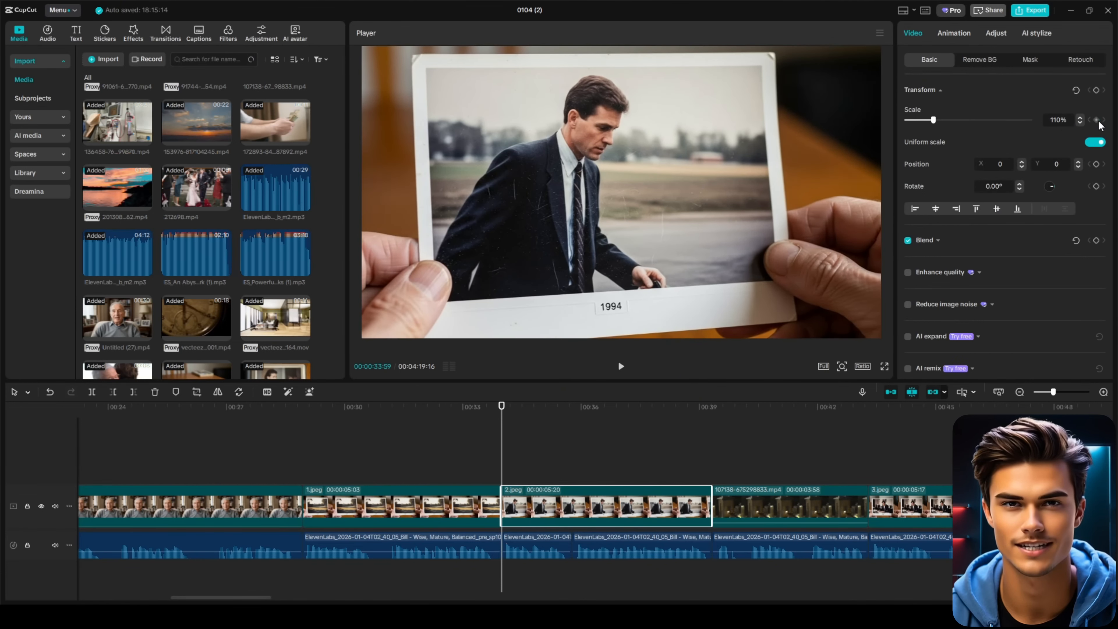
Set the scale of 2.jpeg to 100% near its end, at 00:00:38:56, to create a slow zoom-out
left_click(697, 408)
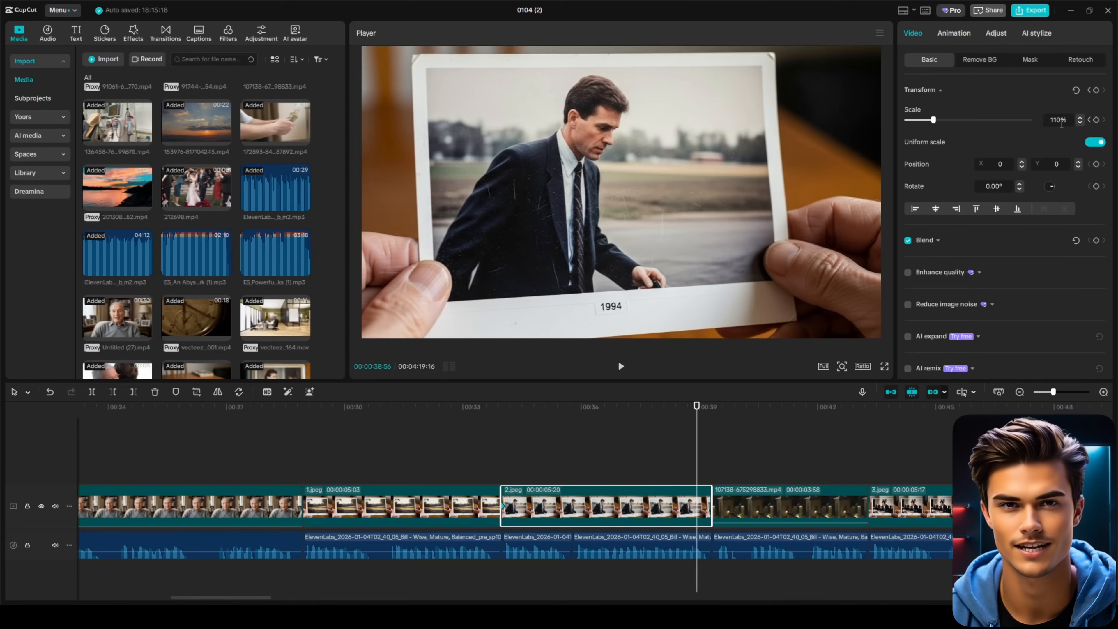
type("00")
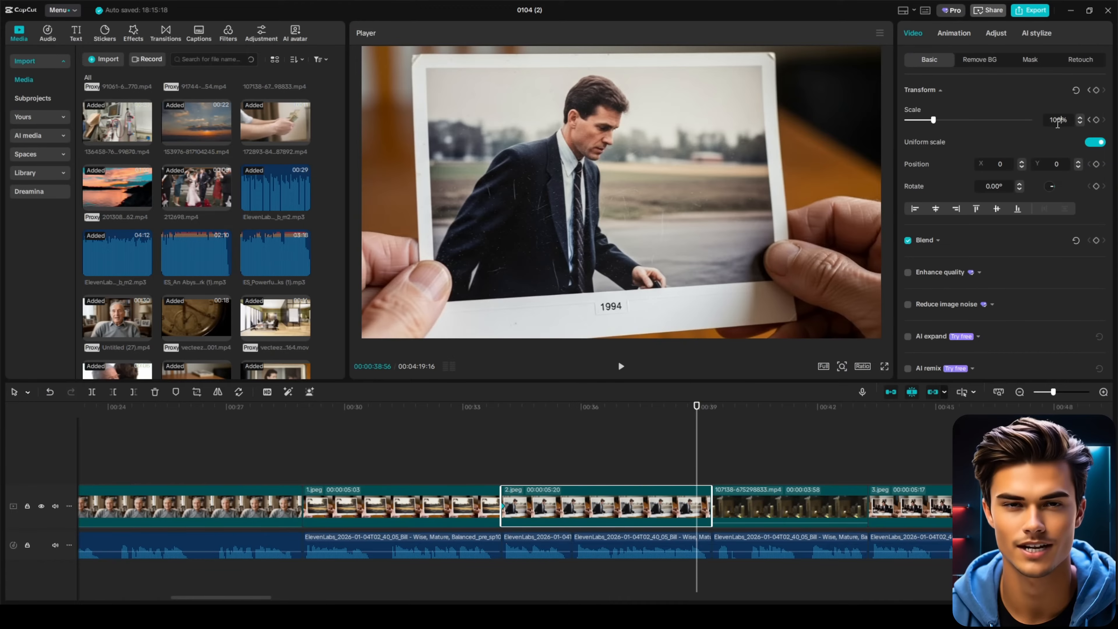
key("Return")
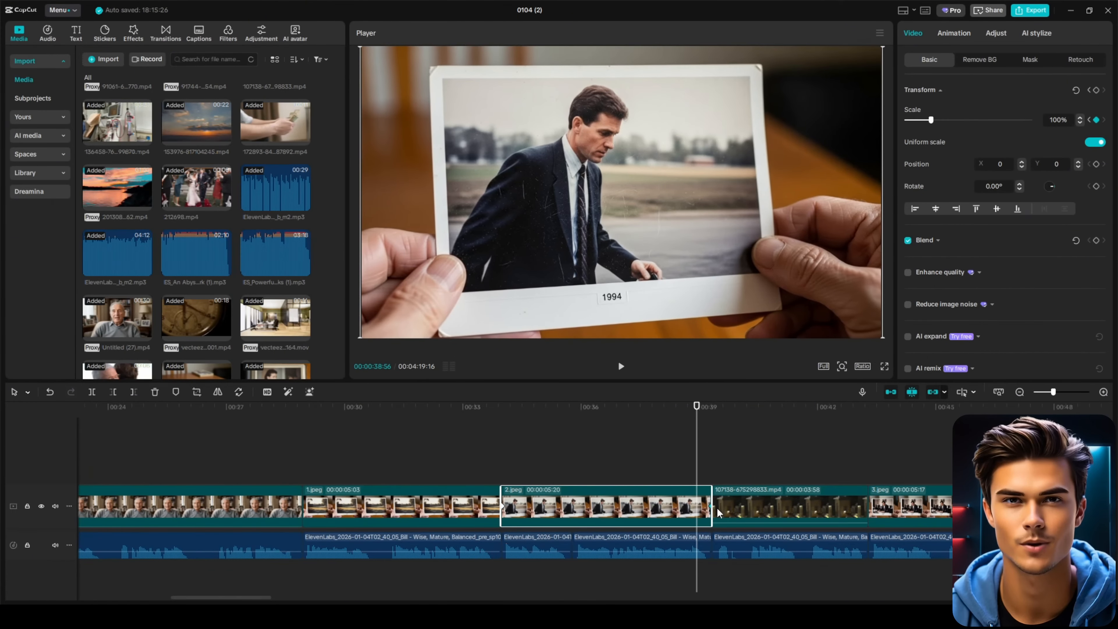
Apply an Auto curve to both scale keyframes of 2.jpeg in the keyframe graph, and play back the zoom-out
left_click(503, 461)
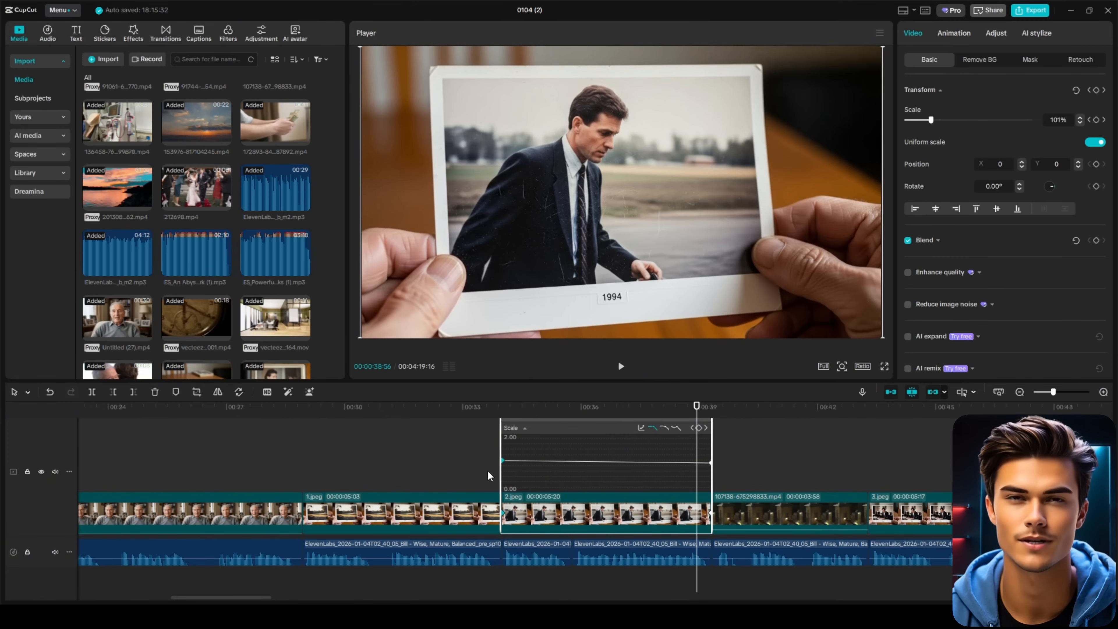
left_click(665, 430)
left_click(711, 463)
left_click(663, 429)
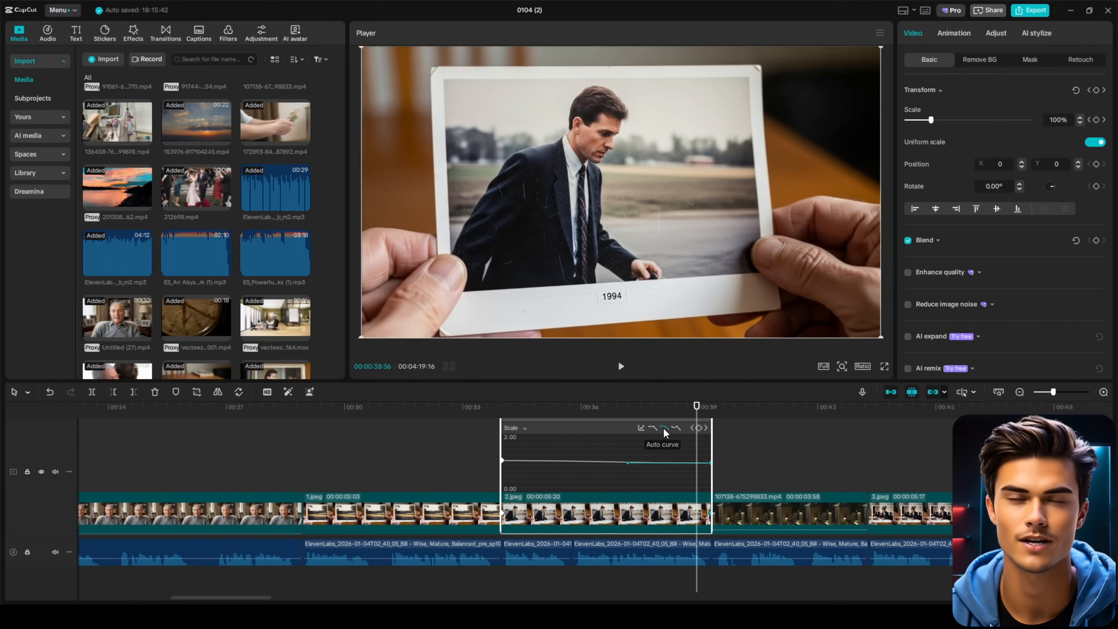
key("alt+k")
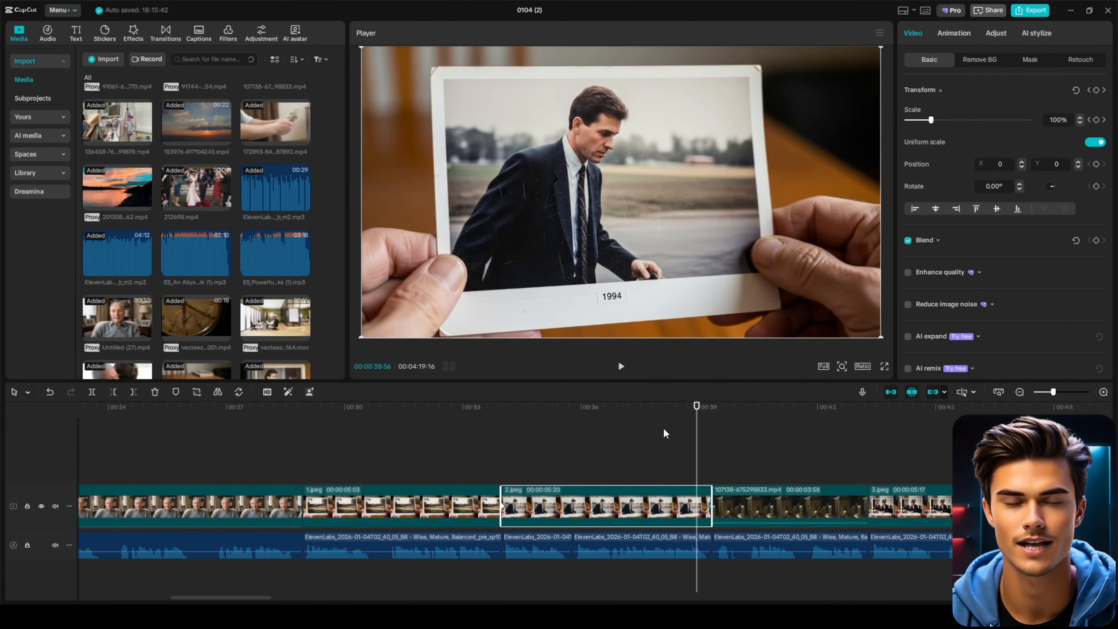
left_click(475, 456)
key("space")
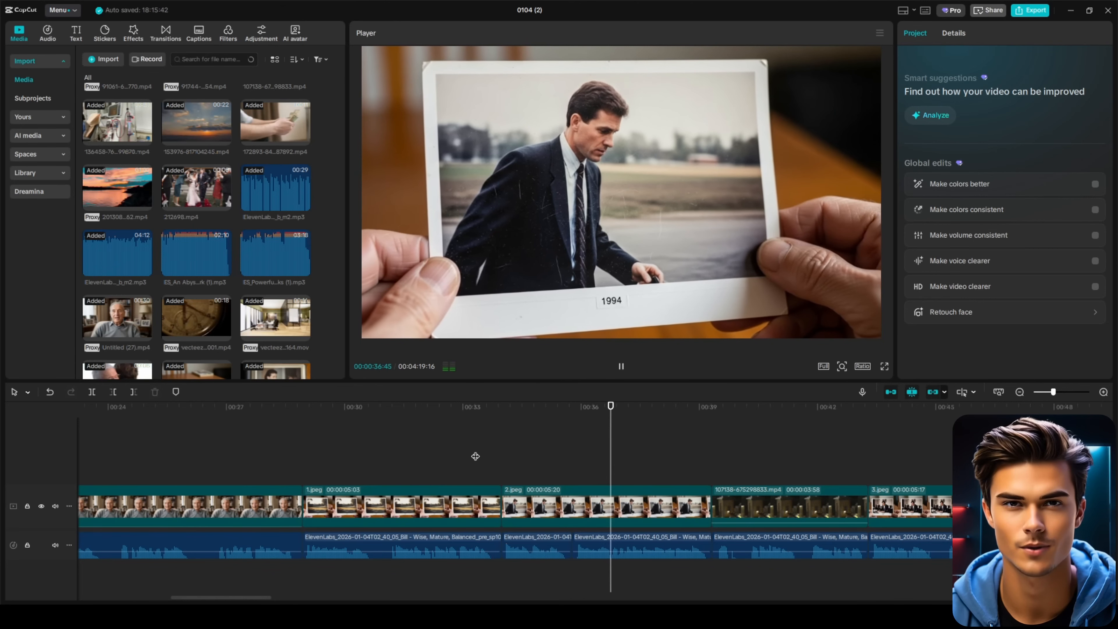
key("space")
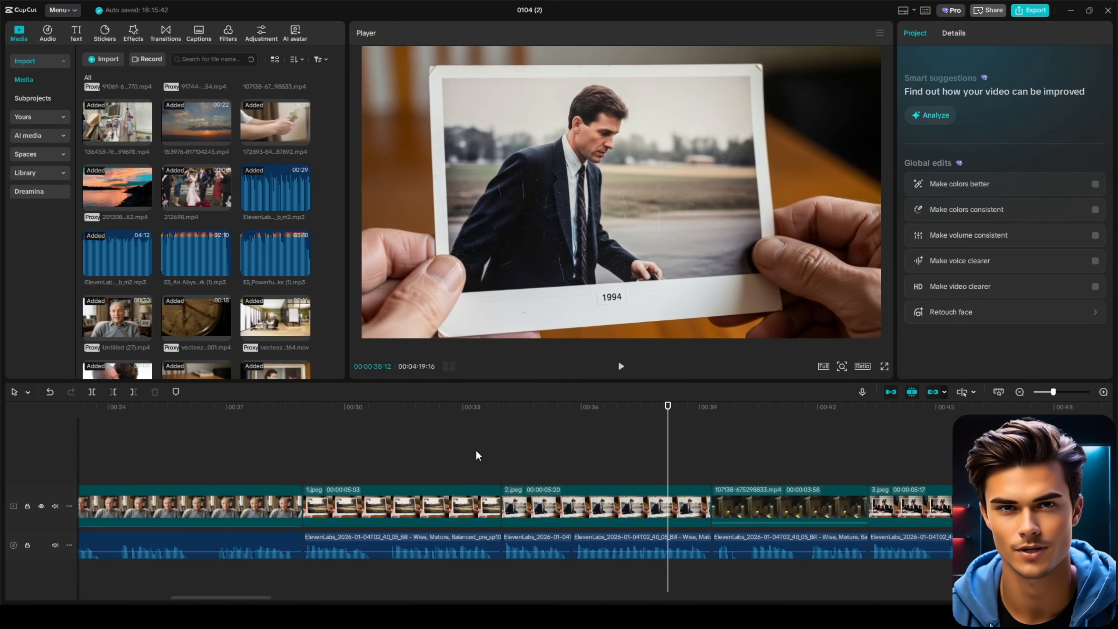
Generate auto captions for the whole narration with the spoken language on Auto detect and bilingual captions set to None
scroll(475, 450, "down", 5, "ctrl")
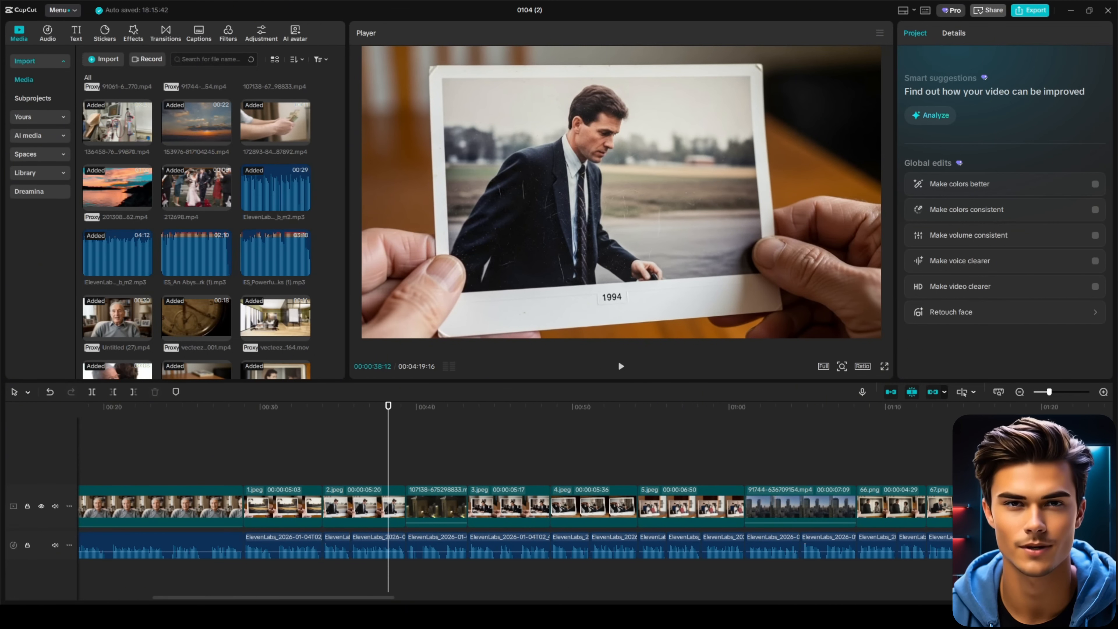
scroll(558, 457, "down", 3, "ctrl")
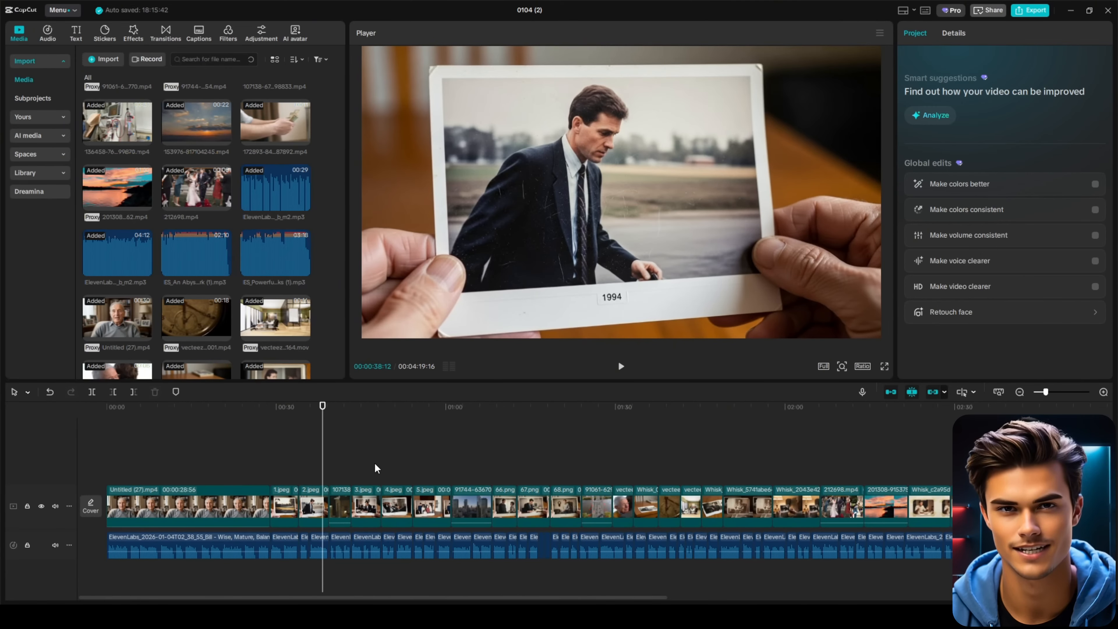
scroll(479, 457, "up", 3, "ctrl")
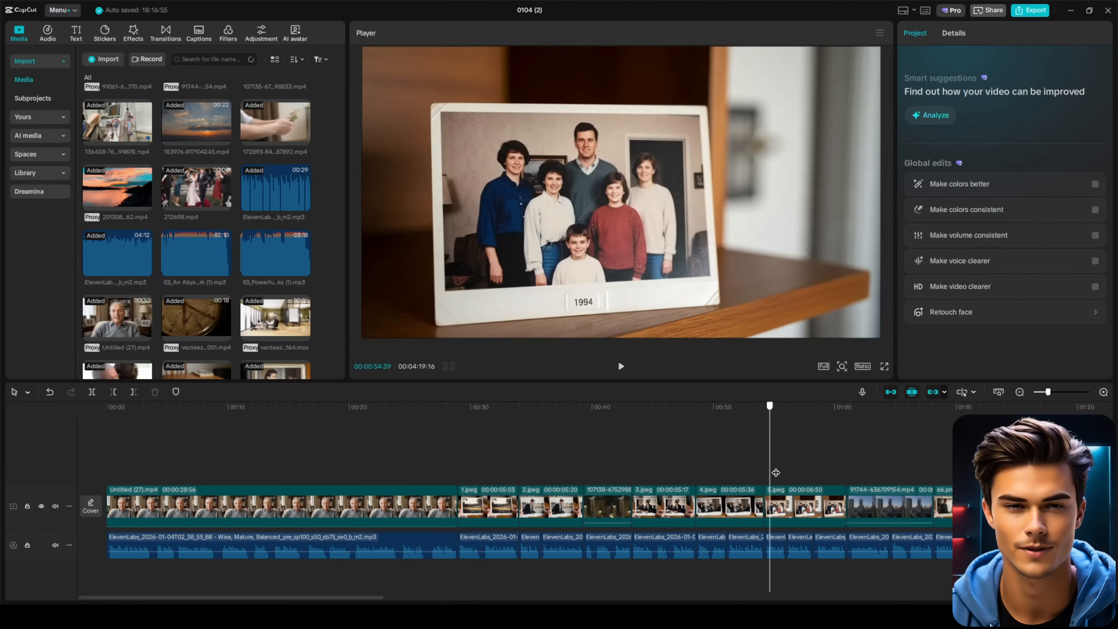
left_click(508, 456)
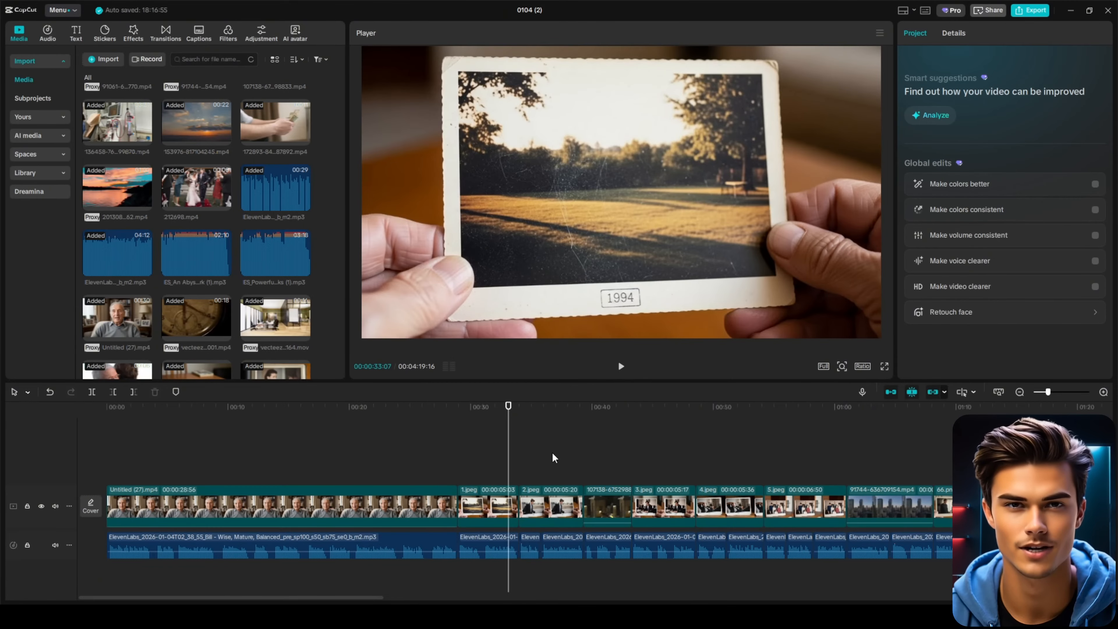
left_click(75, 36)
left_click(60, 135)
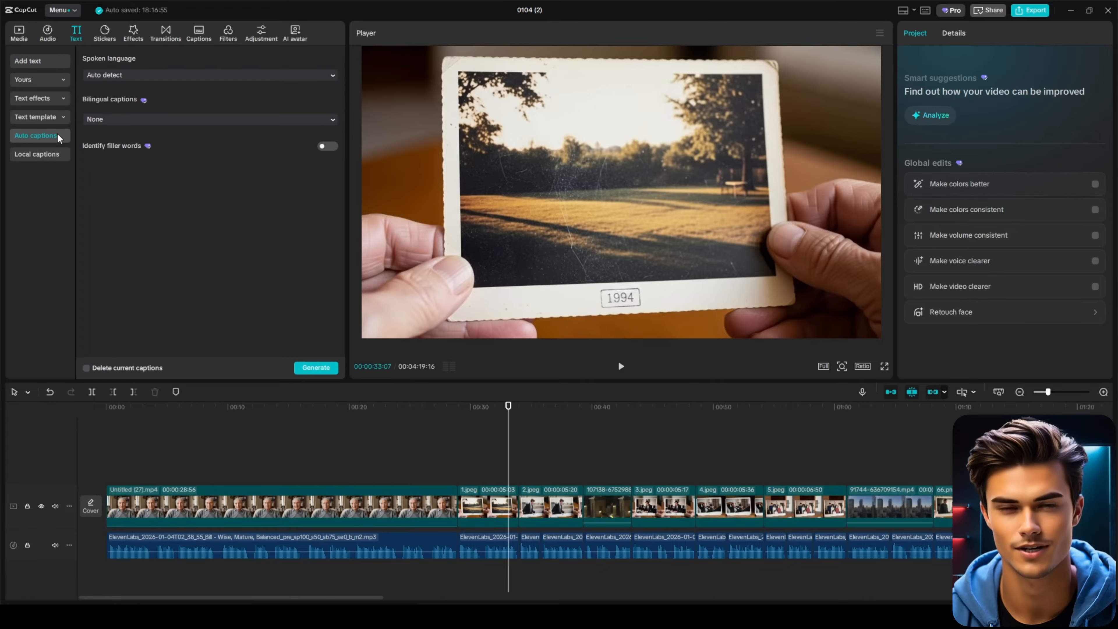
left_click(315, 369)
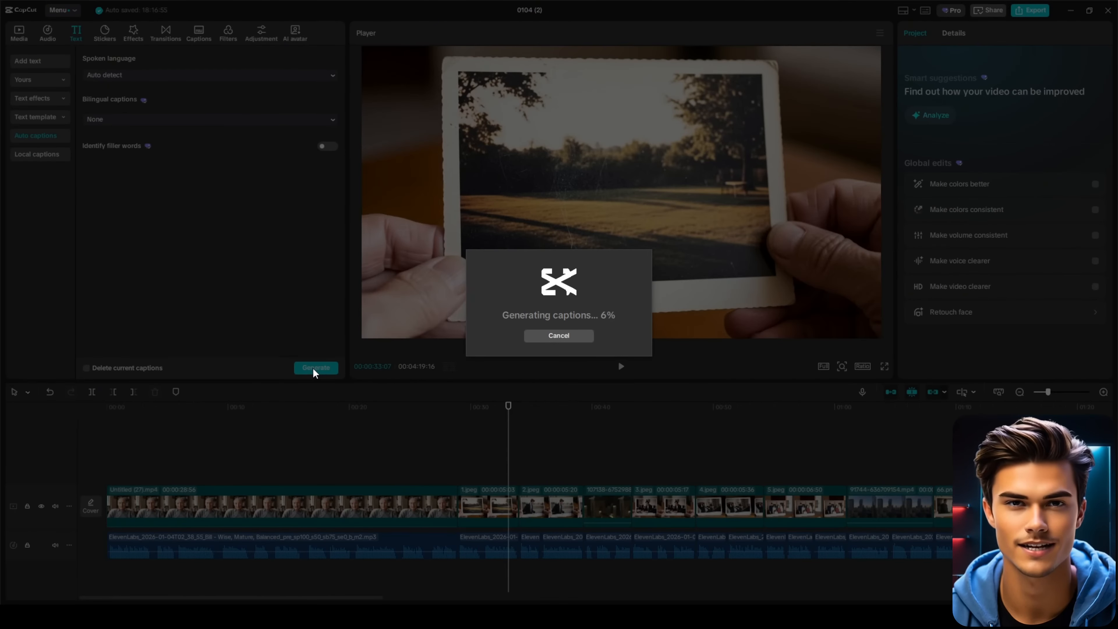
Change the font of all captions to ZY Modern at font size 5
scroll(380, 425, "down", 6, "ctrl")
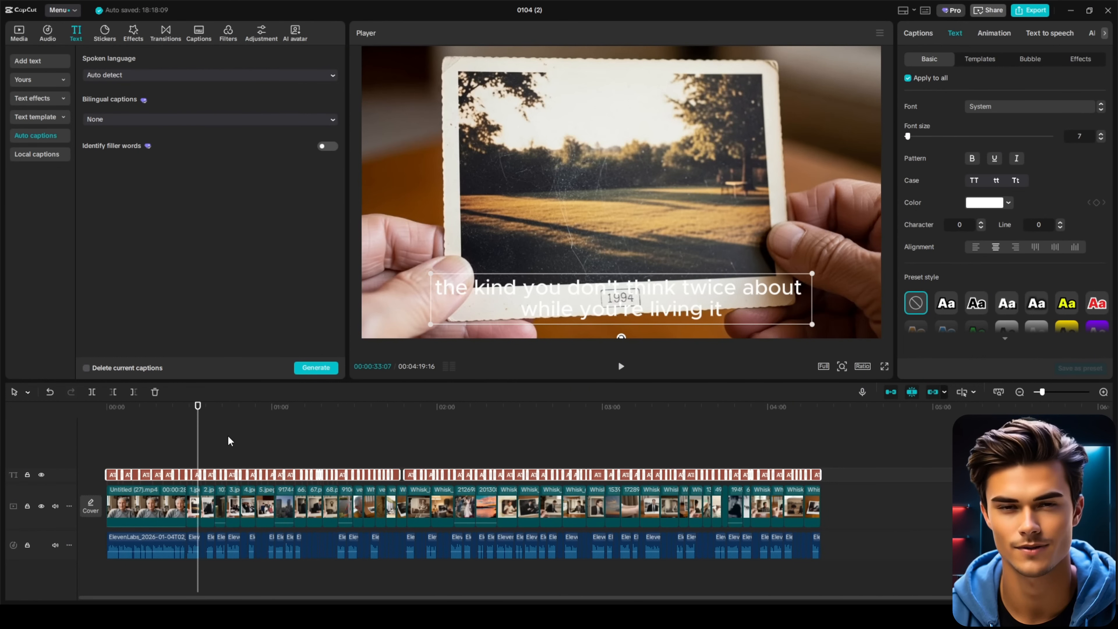
scroll(230, 442, "up", 5, "ctrl")
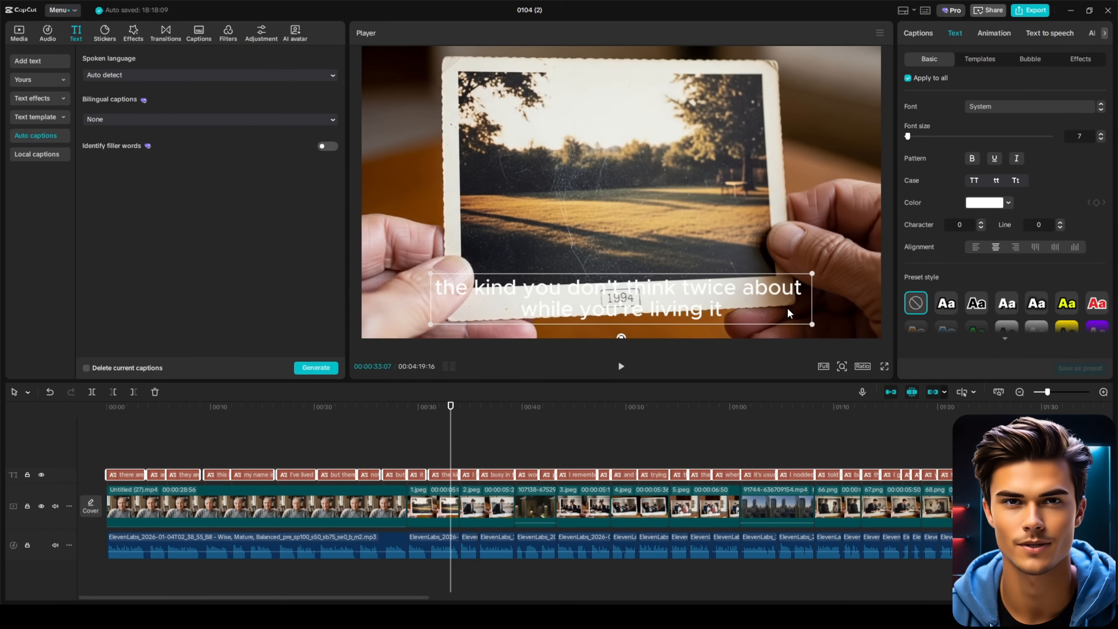
left_click(1034, 110)
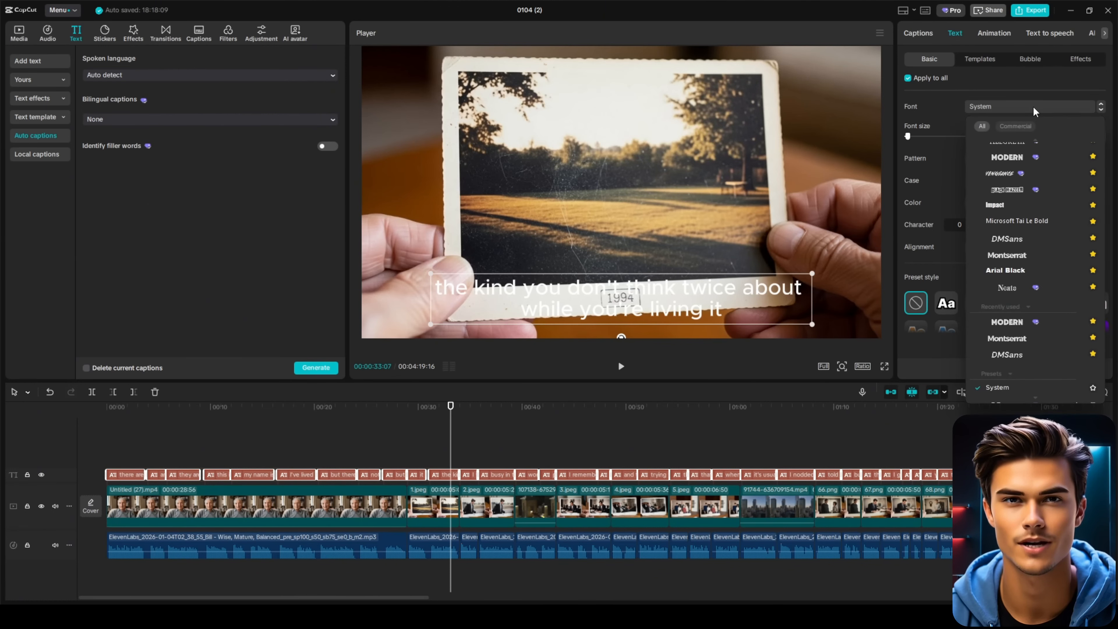
scroll(1037, 141, "up", 1)
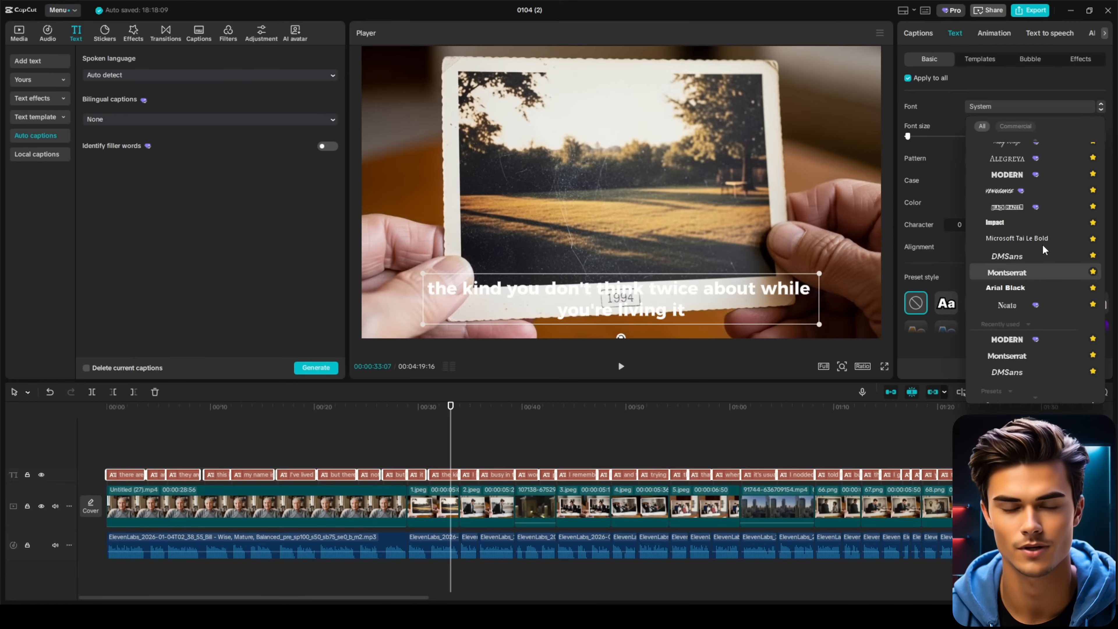
left_click(1012, 174)
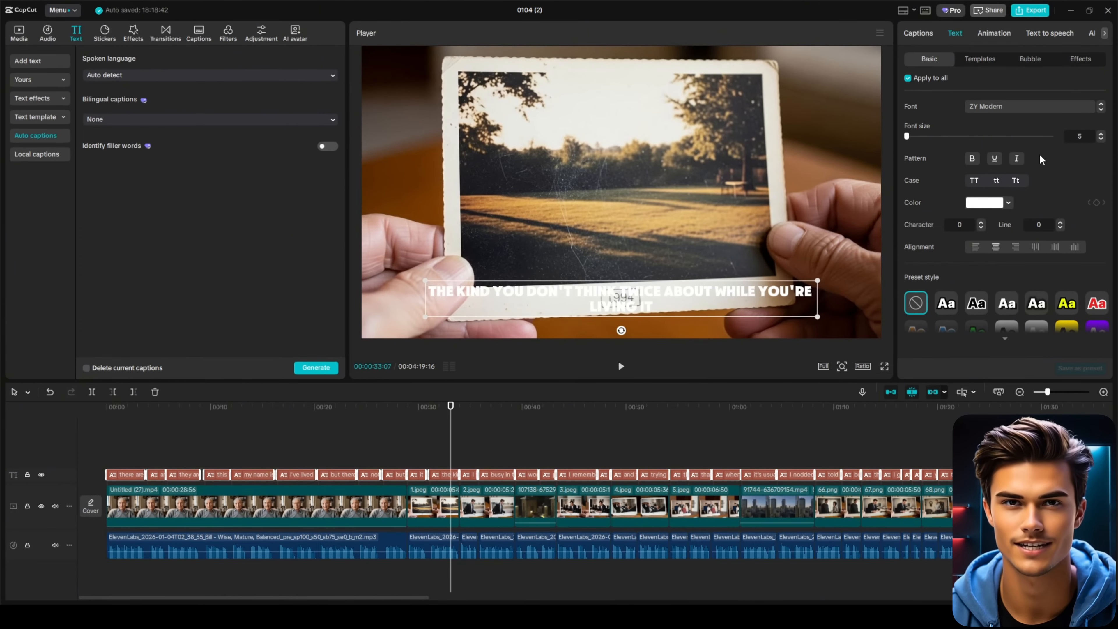
Turn on a black shadow for all captions and check their look over the 1.jpeg and 2.jpeg clips
scroll(1039, 156, "down", 5)
scroll(1039, 162, "down", 1)
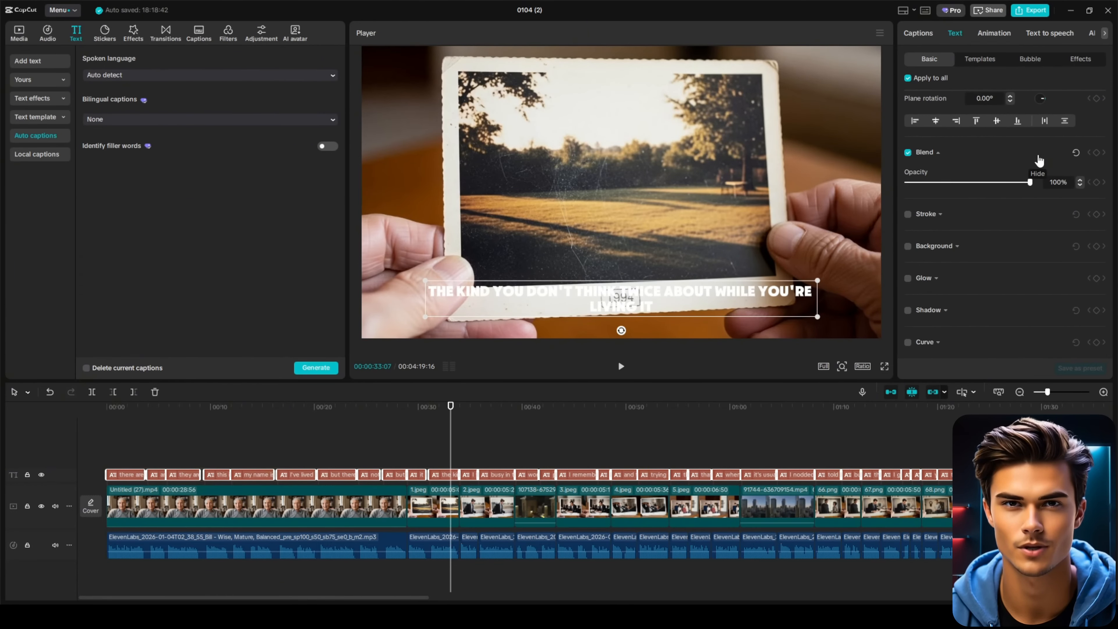
left_click(907, 311)
scroll(909, 316, "down", 3)
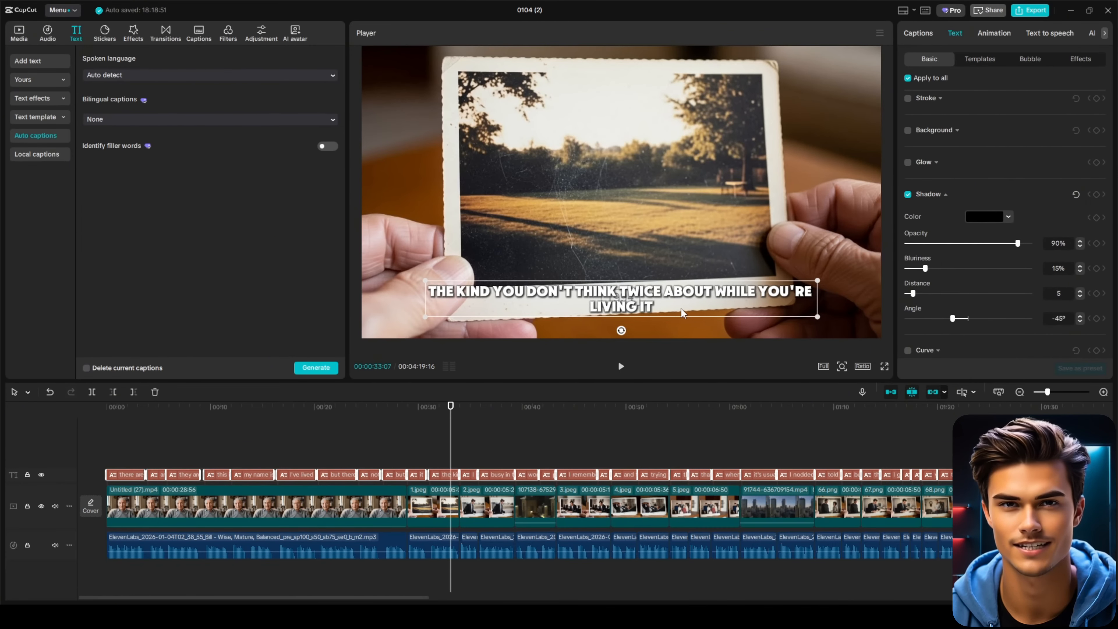
left_click(370, 407)
left_click_drag(370, 408, 500, 408)
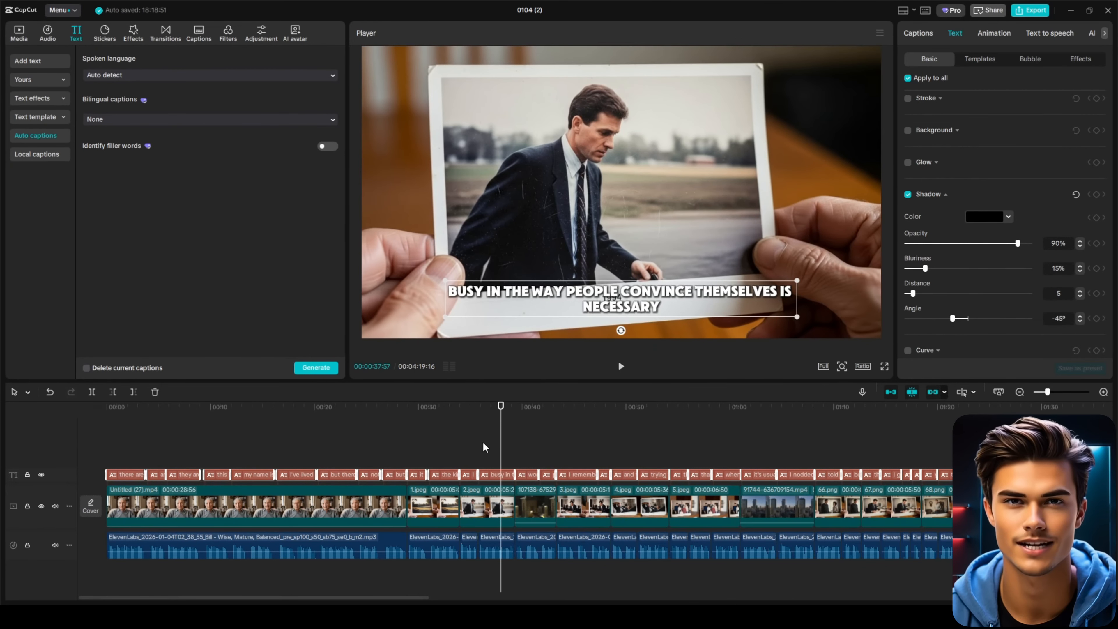
Combine all captions and clips on the video track into one compound clip, leaving the narration audio separate
left_click(426, 446)
scroll(418, 449, "down", 2)
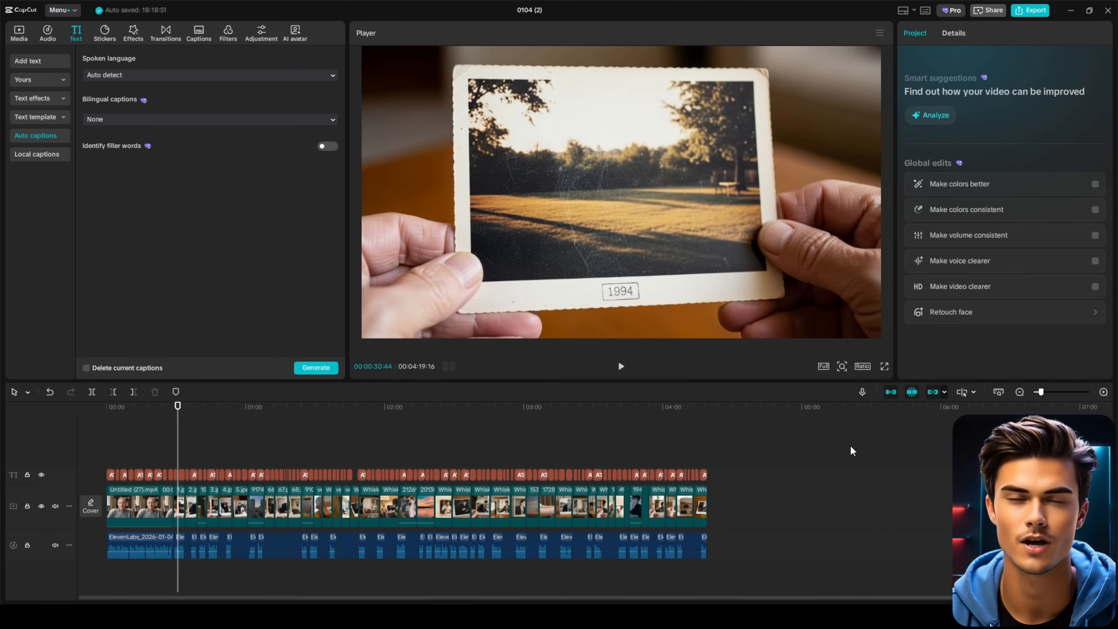
left_click_drag(852, 446, 98, 513)
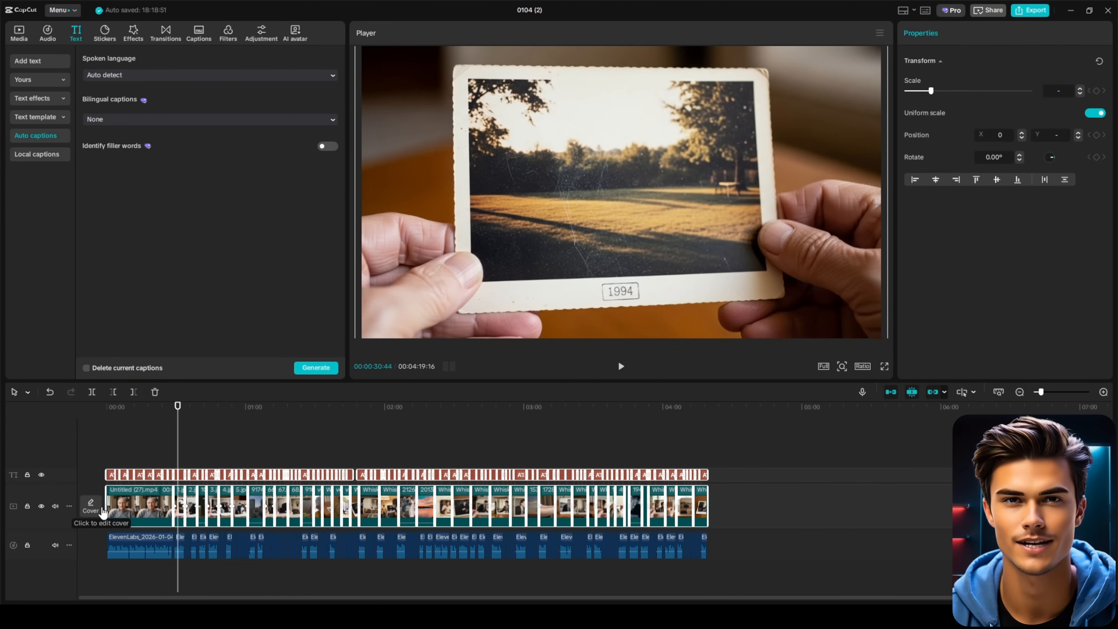
right_click(140, 508)
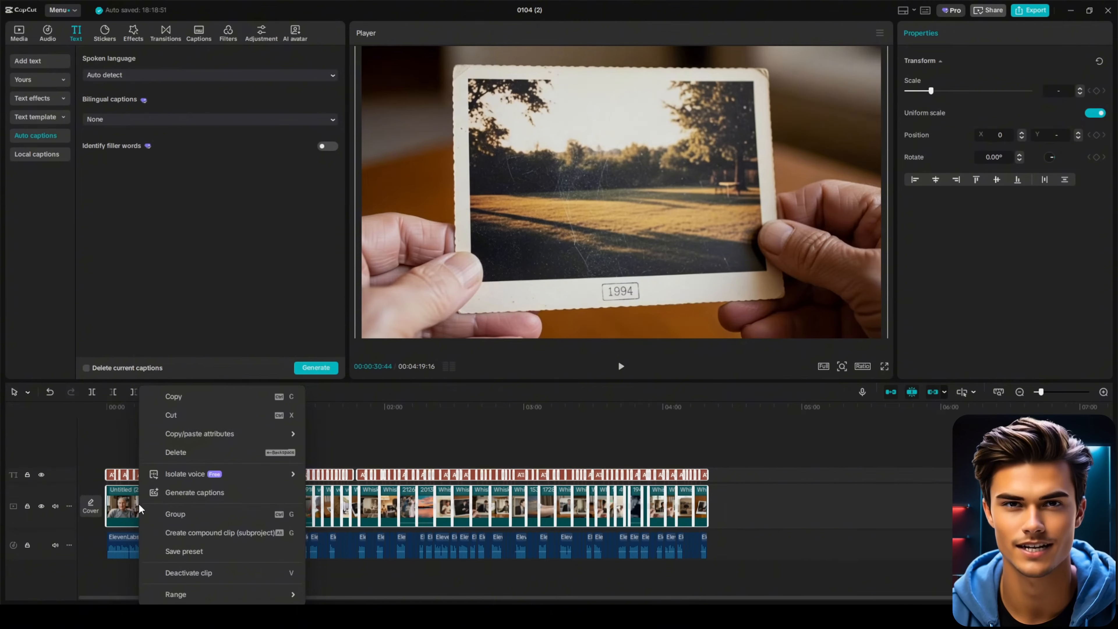
left_click(172, 532)
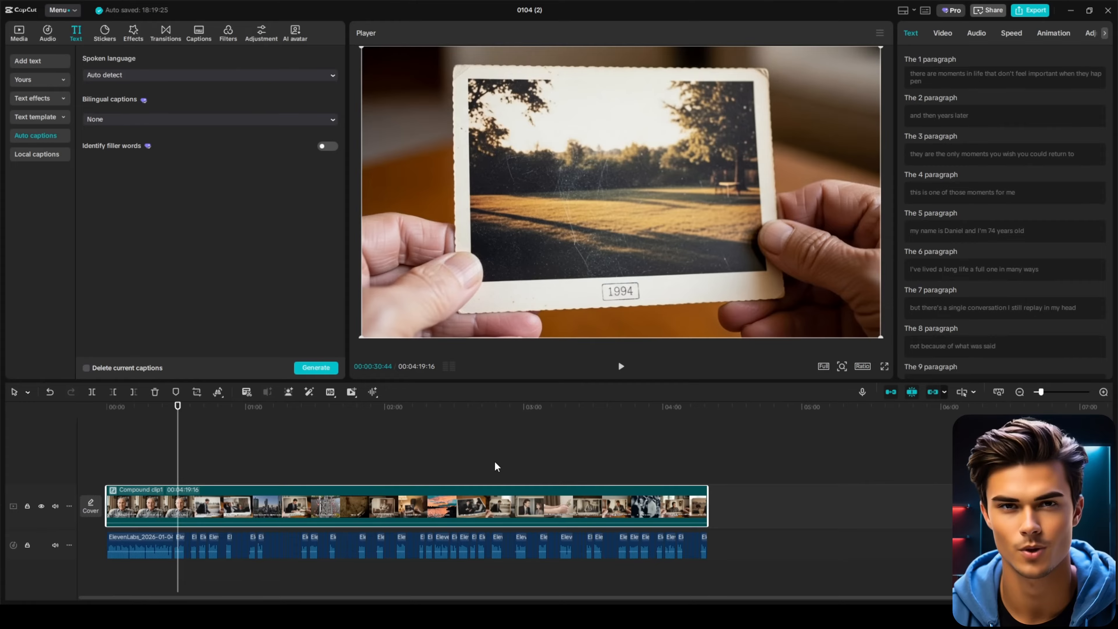
Apply the Fade Out exit animation to the compound clip
scroll(557, 477, "up", 3)
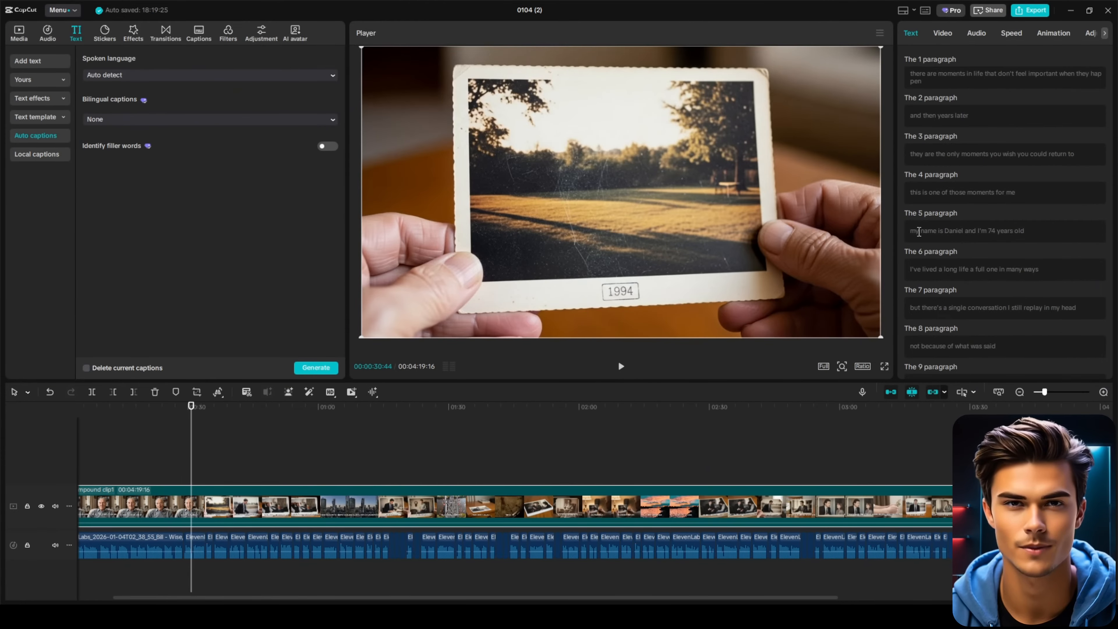
left_click(1052, 36)
left_click(1009, 60)
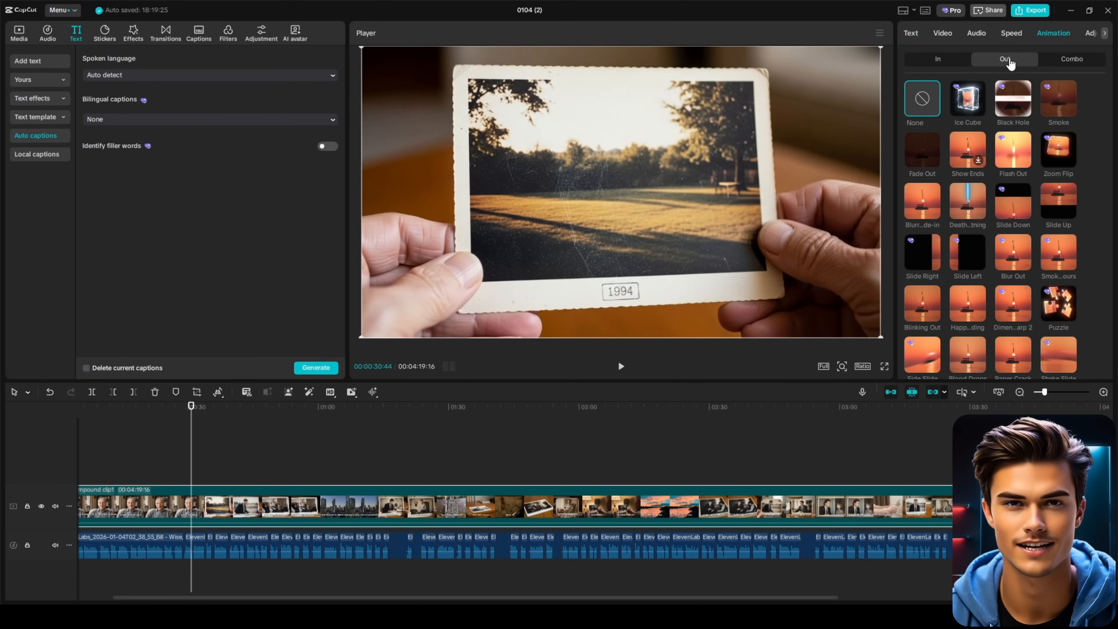
left_click(923, 150)
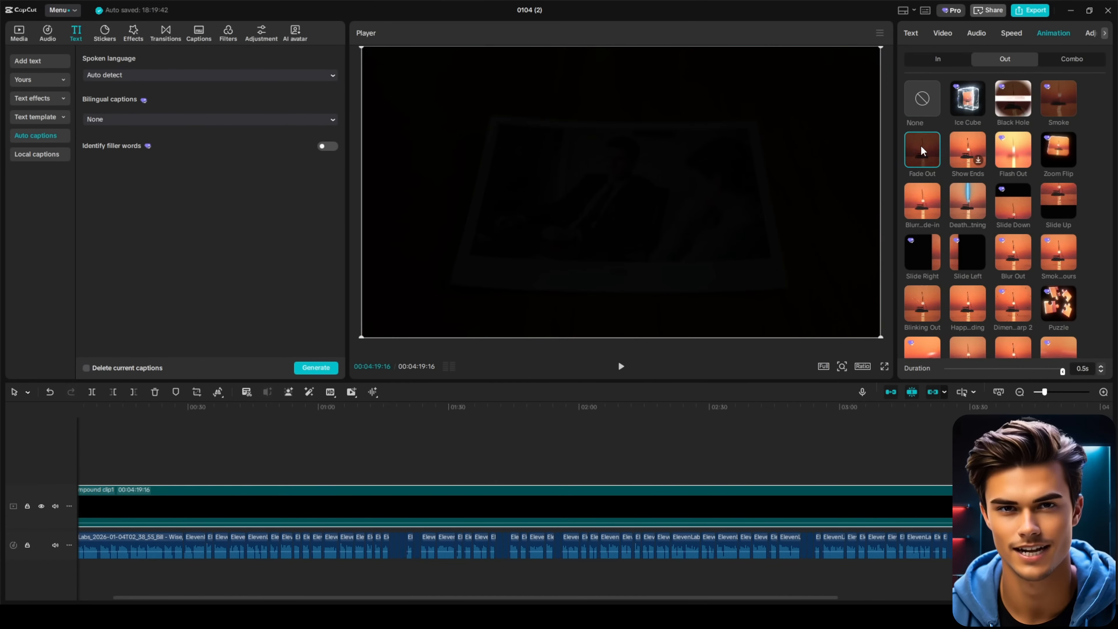
Add the ES_An Abyss of Sadness music under the narration from the start of the timeline and lower its volume to -19.6 dB
scroll(756, 435, "down", 3)
left_click(171, 408)
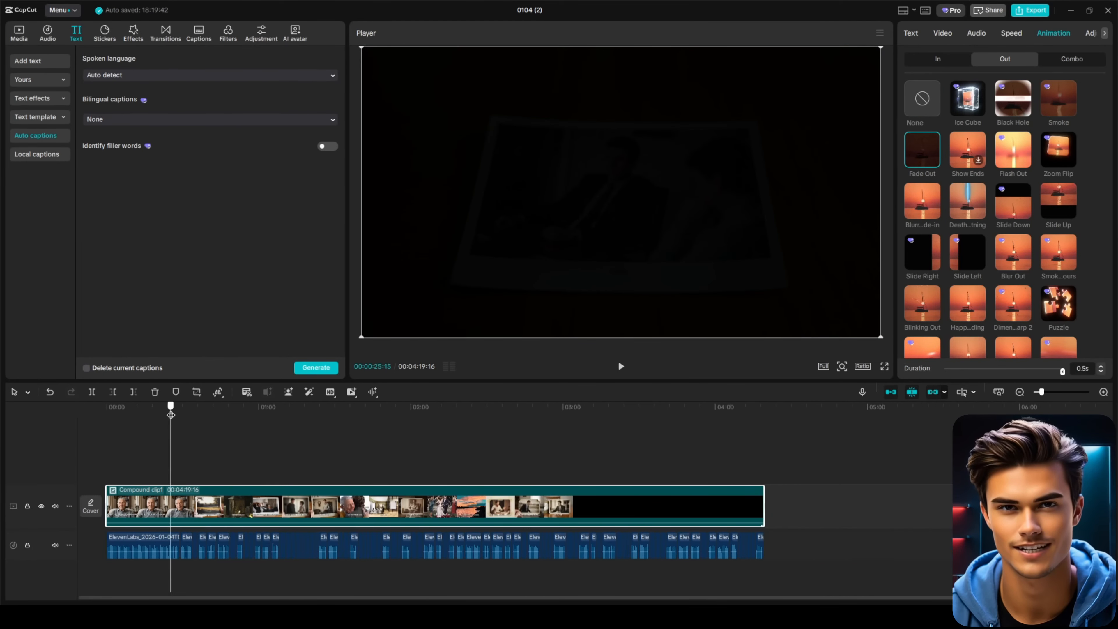
scroll(230, 474, "up", 2)
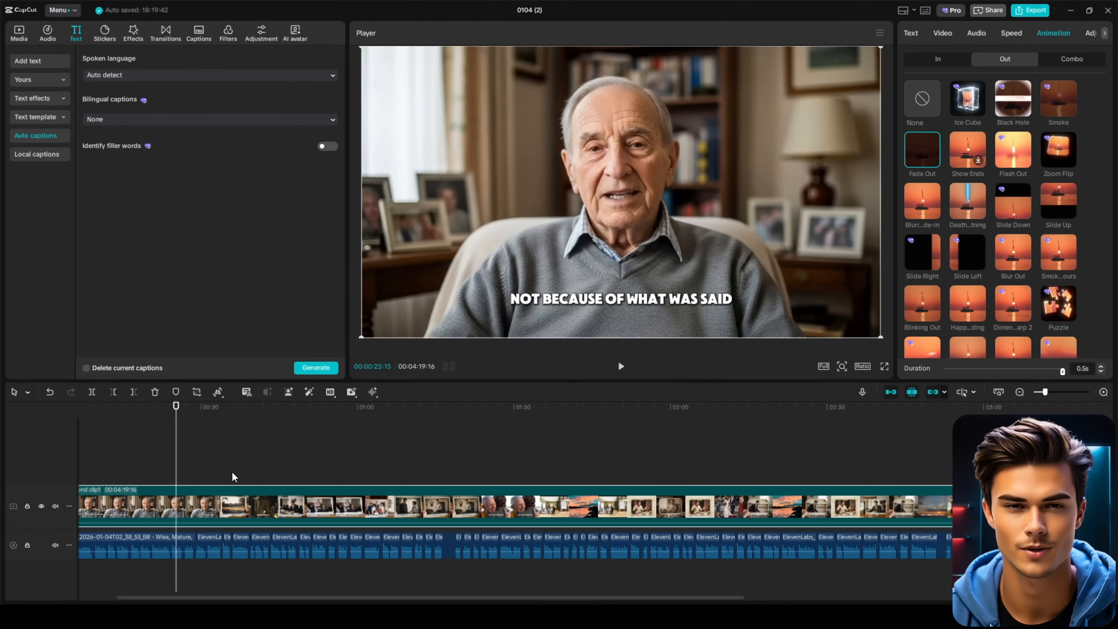
scroll(294, 476, "up", 2)
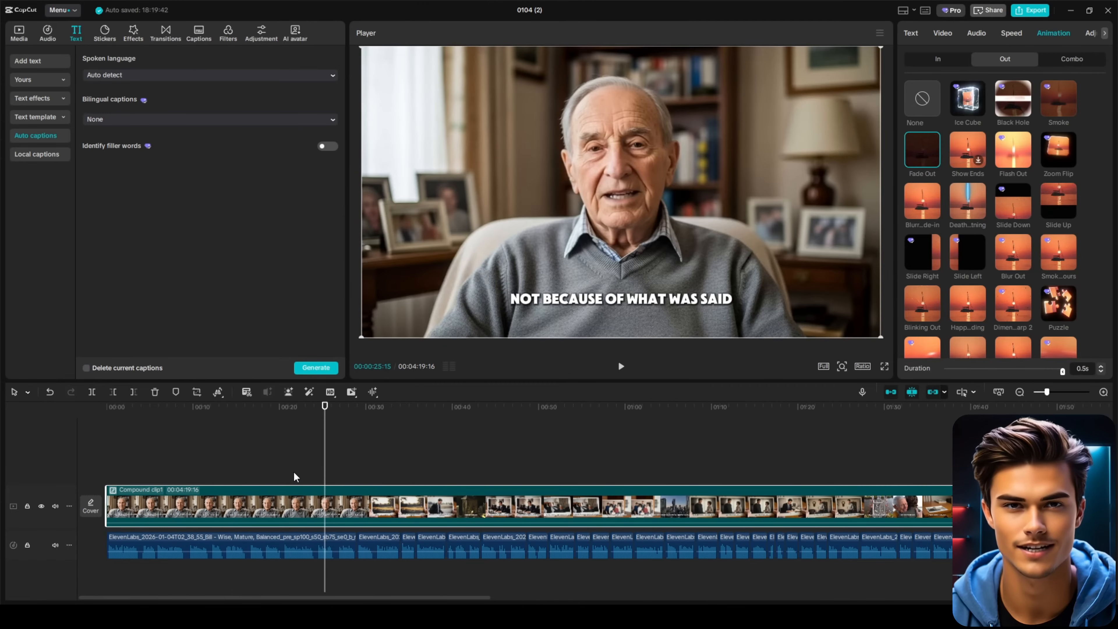
left_click(19, 32)
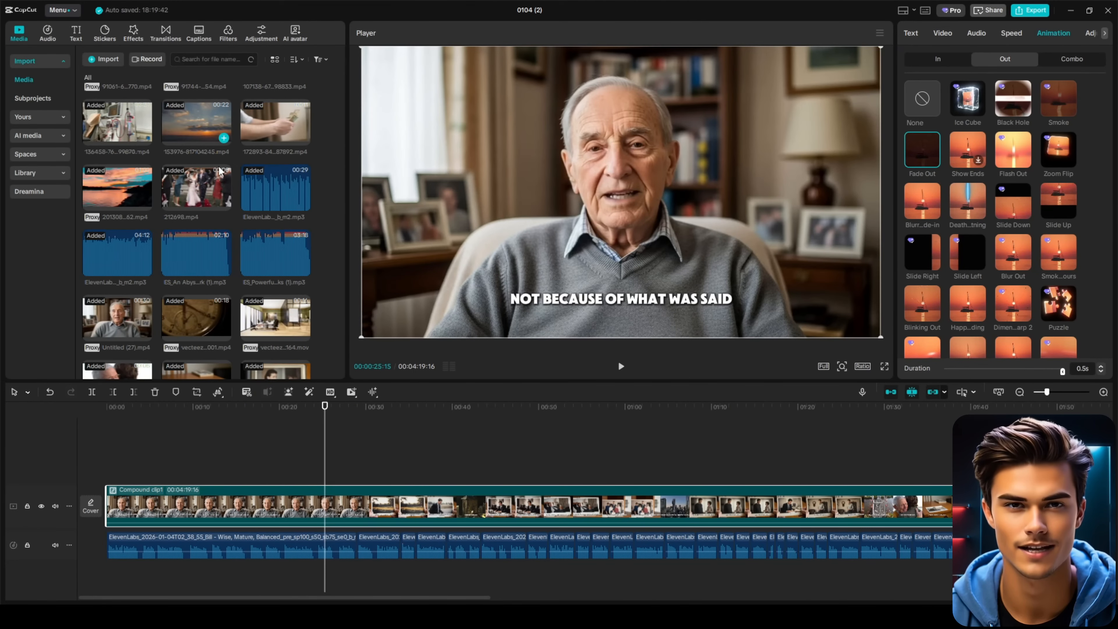
left_click_drag(195, 252, 109, 577)
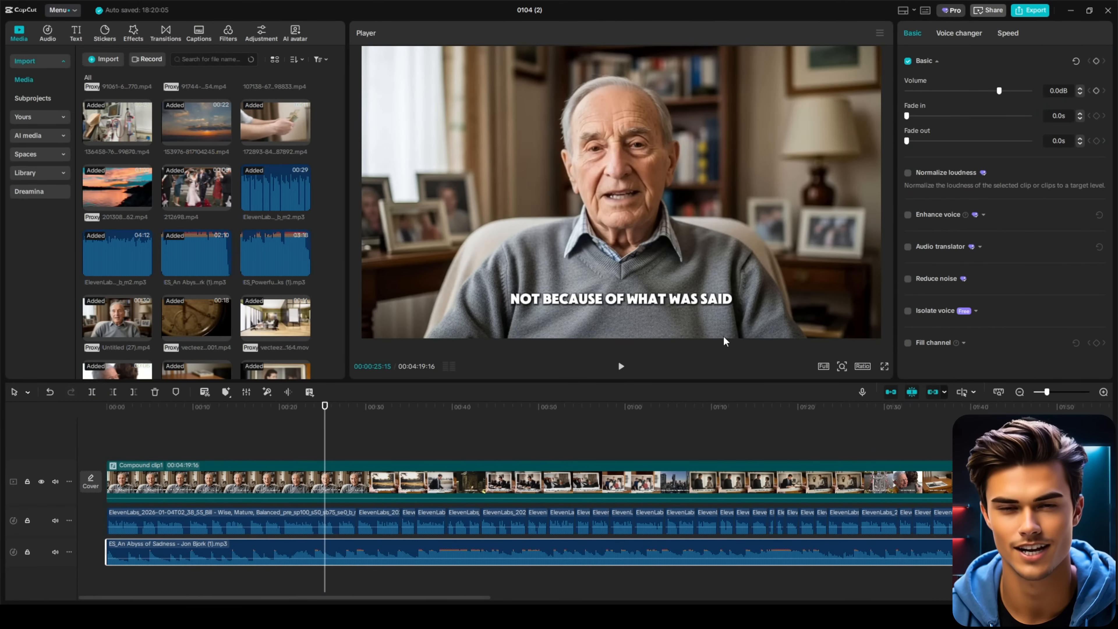
left_click_drag(999, 93, 967, 95)
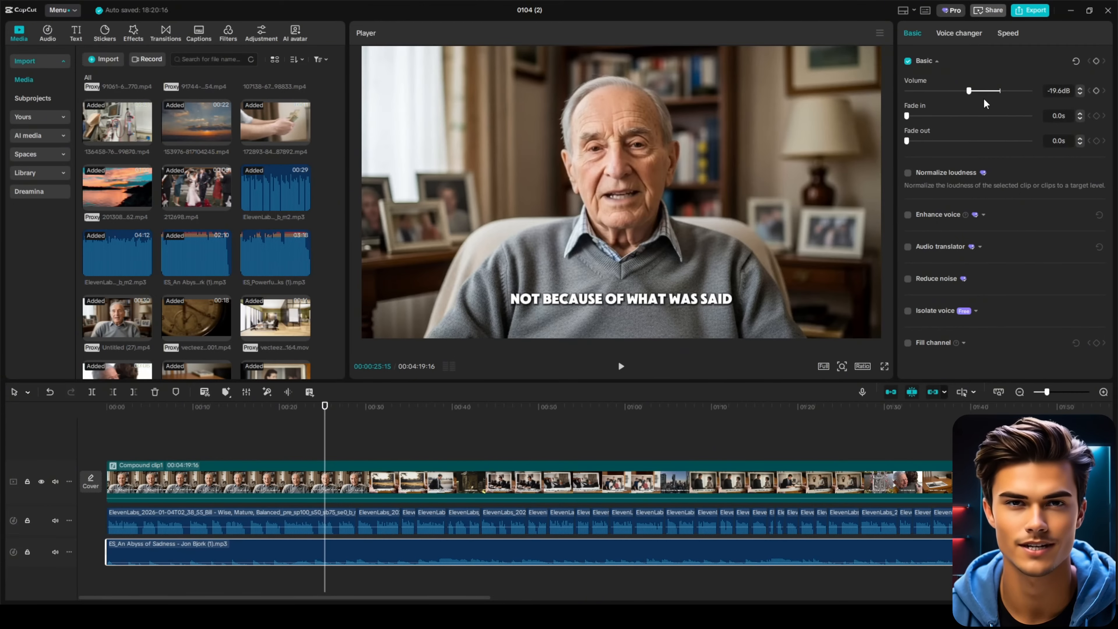
Cut off the end of the An Abyss of Sadness music at about 2:01 on the timeline
scroll(773, 517, "down", 5)
scroll(753, 517, "right", 5)
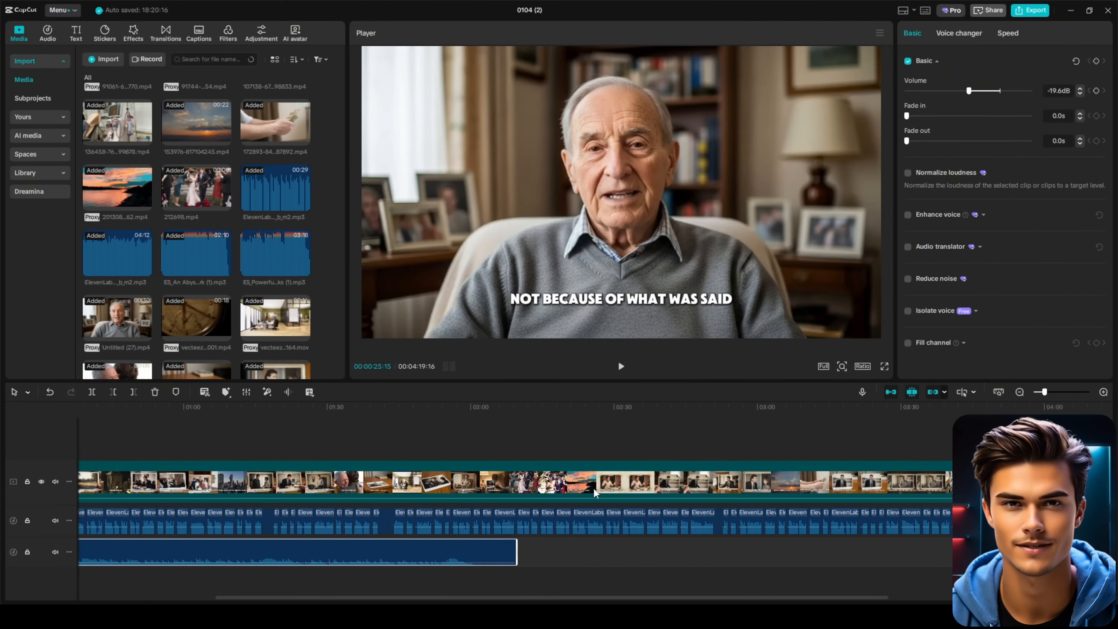
left_click(487, 460)
scroll(468, 446, "up", 3)
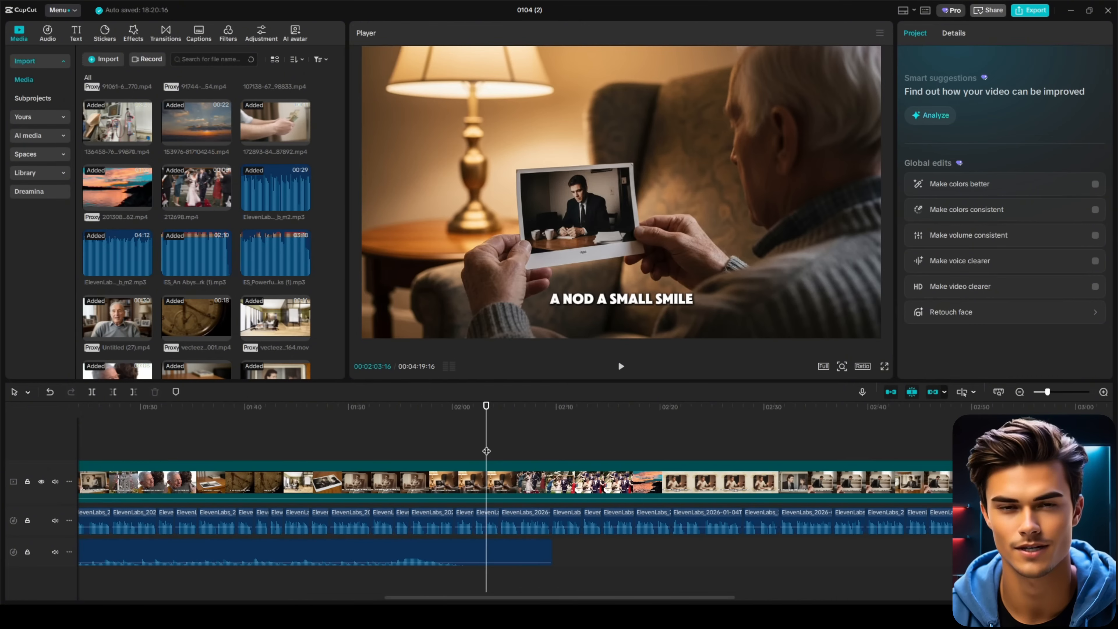
left_click(480, 562)
key("w")
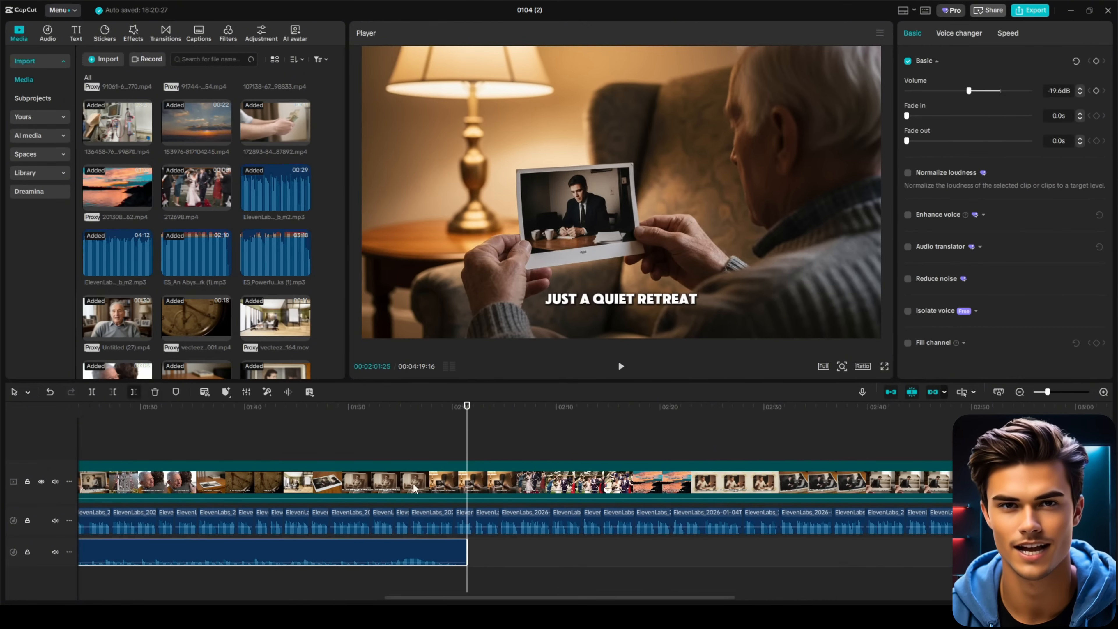
Add the ES_Powerful Dream music directly after the first track, with volume -20.4 dB and a 2.0 s fade-in
left_click_drag(282, 252, 467, 563)
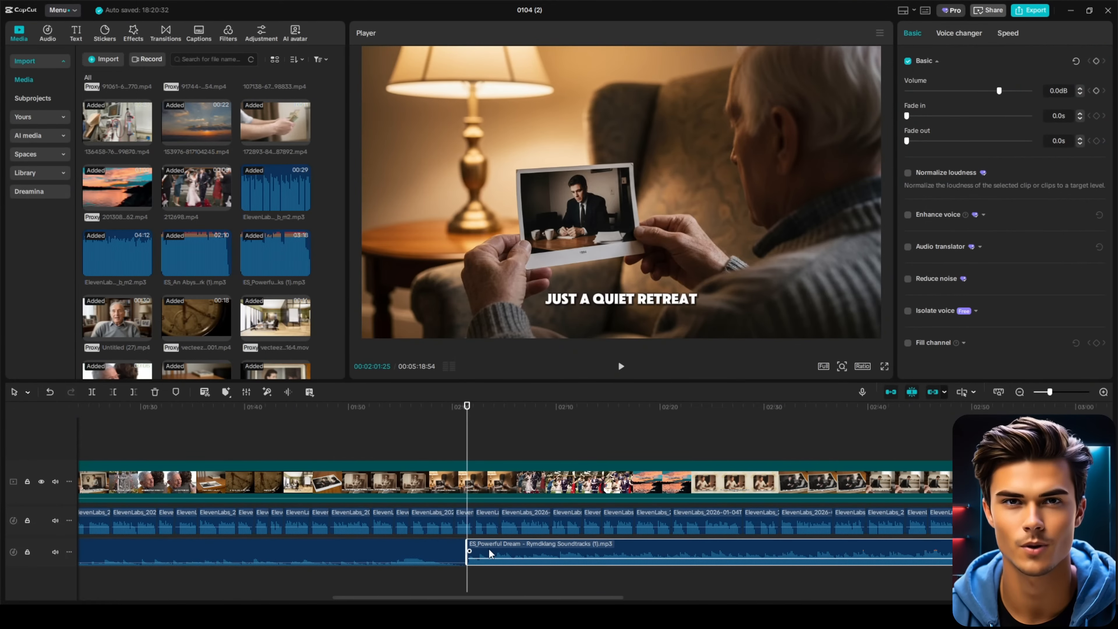
left_click_drag(997, 93, 968, 94)
left_click_drag(908, 116, 934, 126)
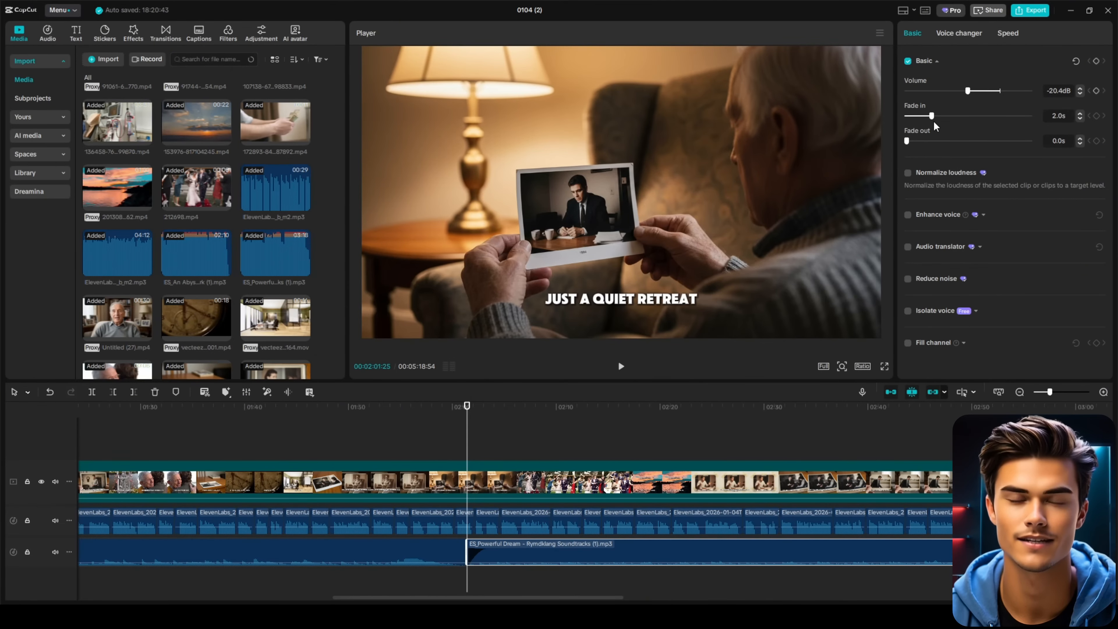
Trim the Powerful Dream music to the end of the video and give it a 2.0 s fade-out
scroll(629, 524, "down", 3)
scroll(629, 523, "right", 5)
left_click(580, 409)
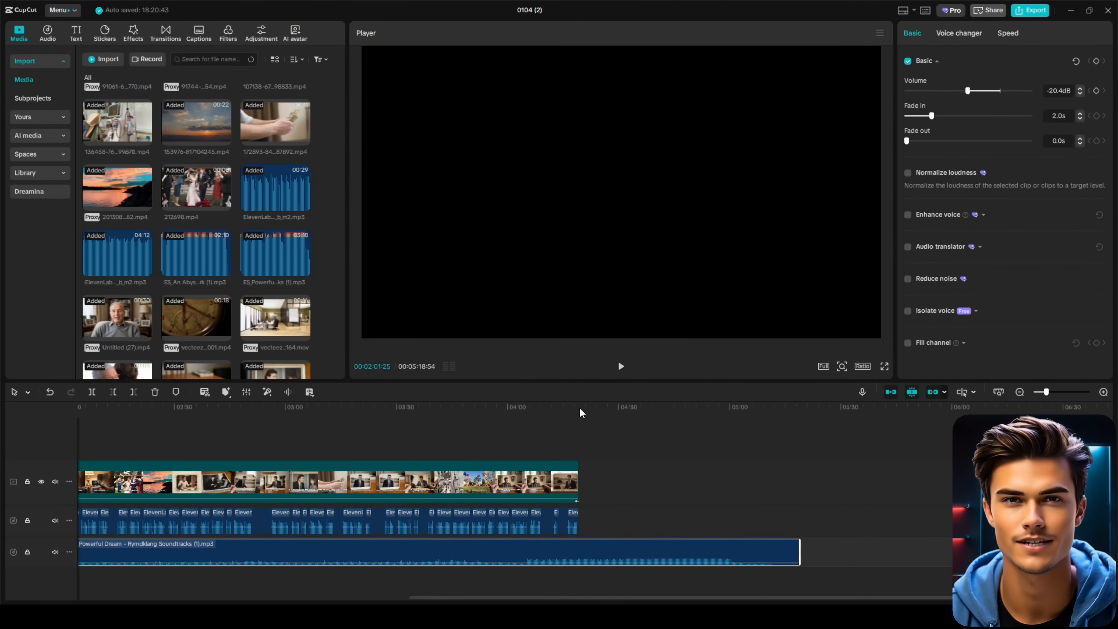
left_click(134, 392)
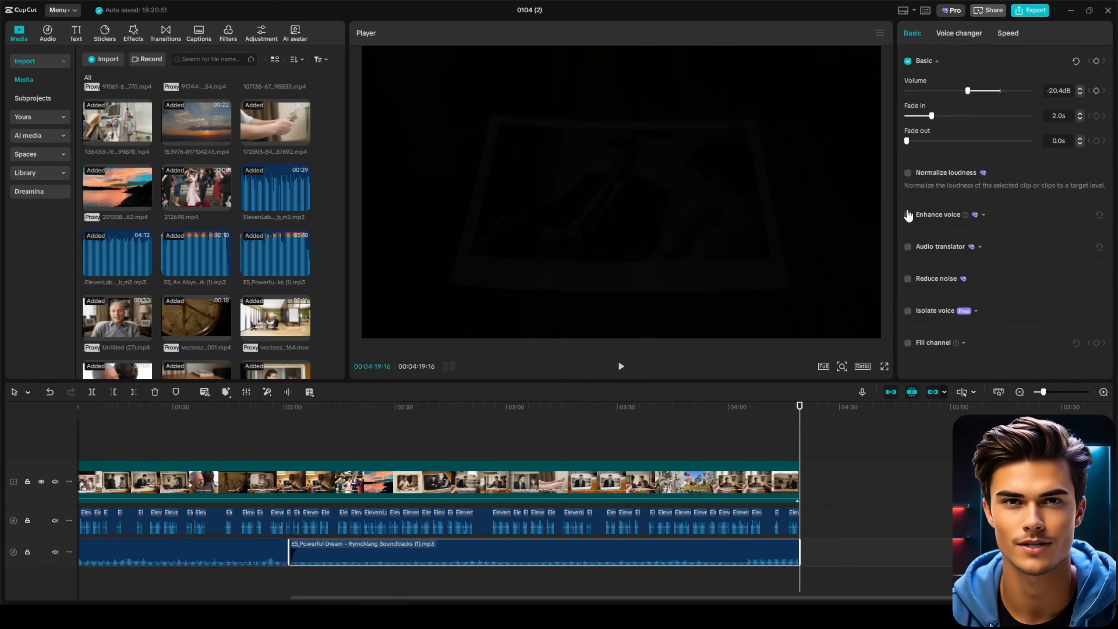
left_click_drag(907, 141, 932, 143)
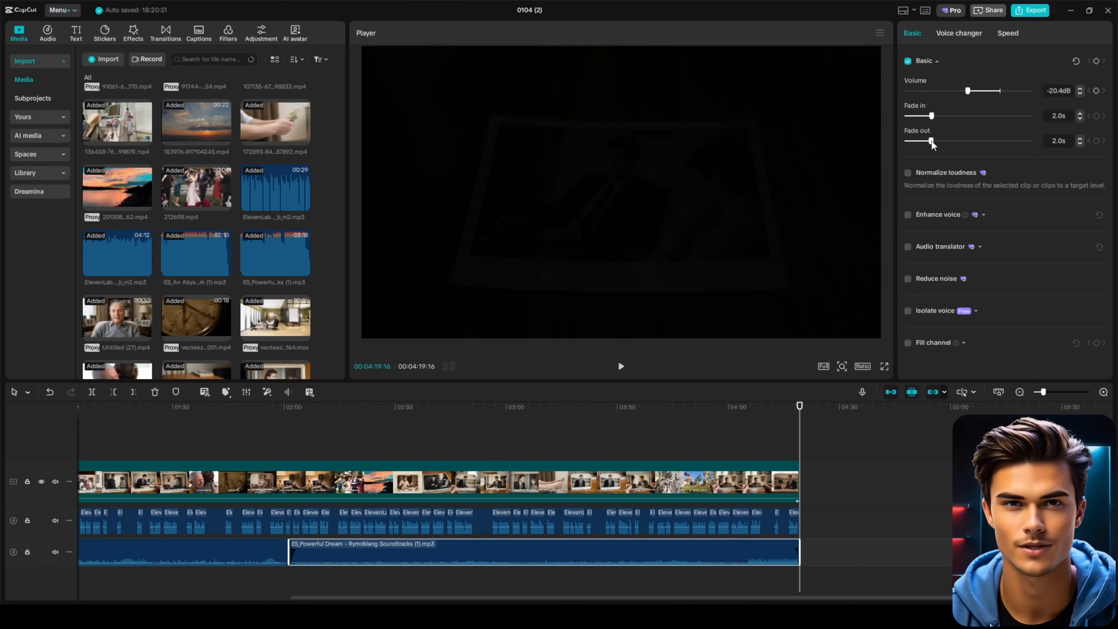
Set a 2.0 s fade-in on the An Abyss of Sadness music
scroll(678, 460, "left", 6)
left_click(322, 554)
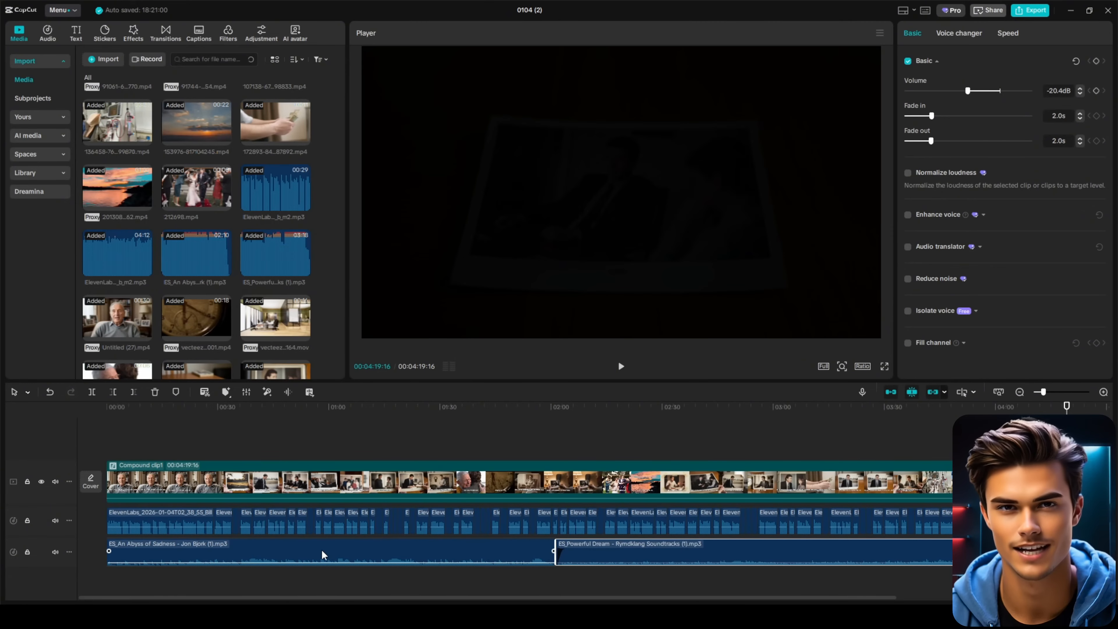
left_click_drag(927, 116, 932, 117)
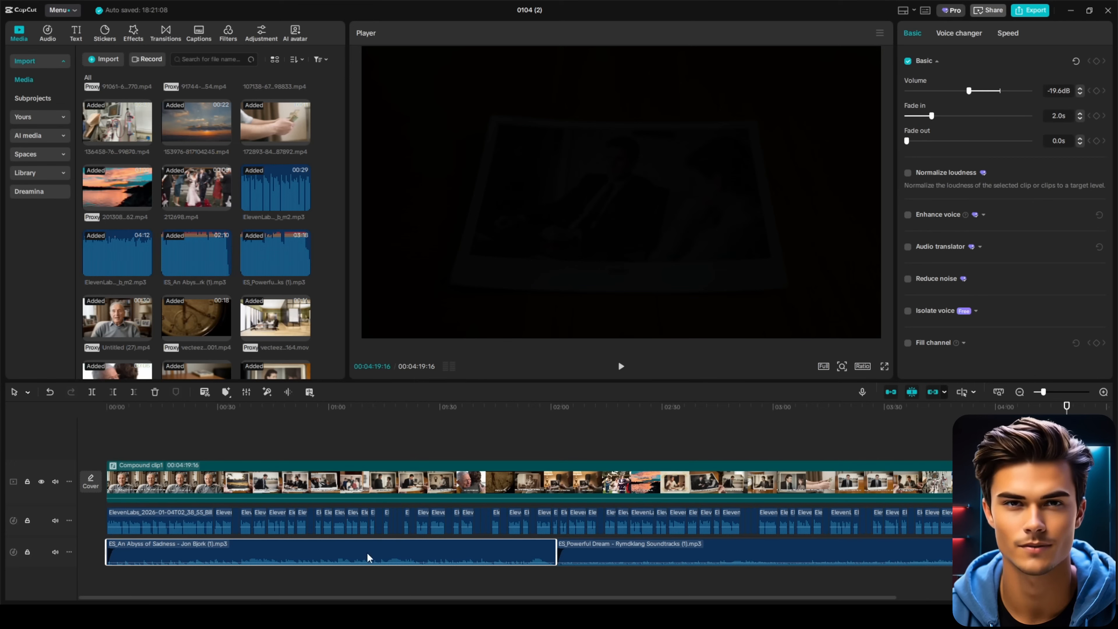
Export the video as 0104 (2) at 1080P, Higher bit rate, H.264, mp4 and 60fps
left_click(206, 584)
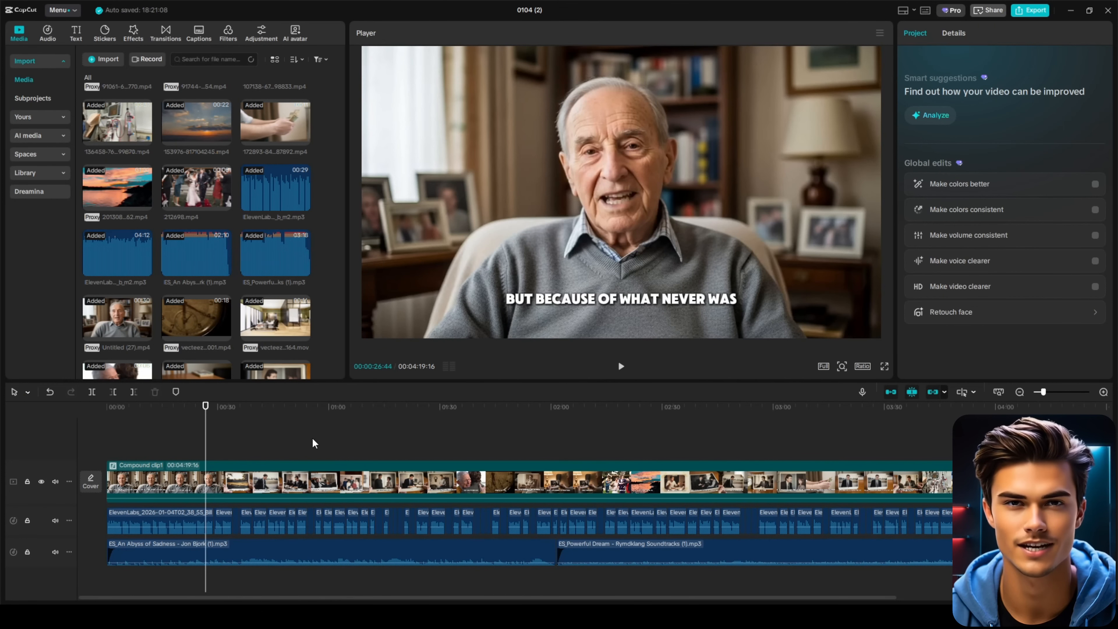
left_click(1028, 11)
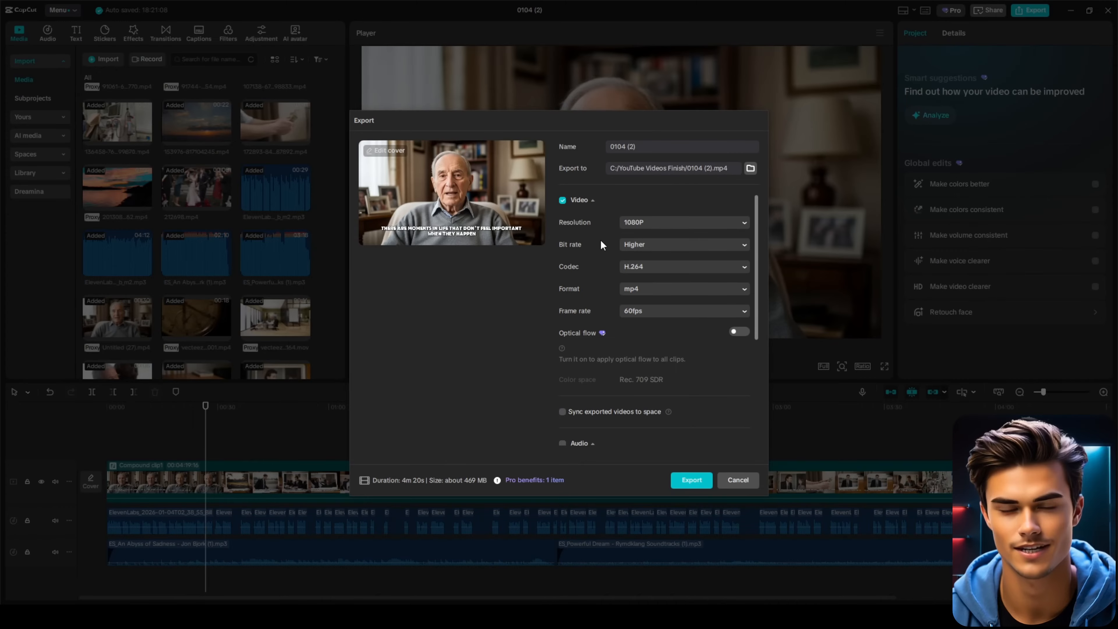
left_click(690, 480)
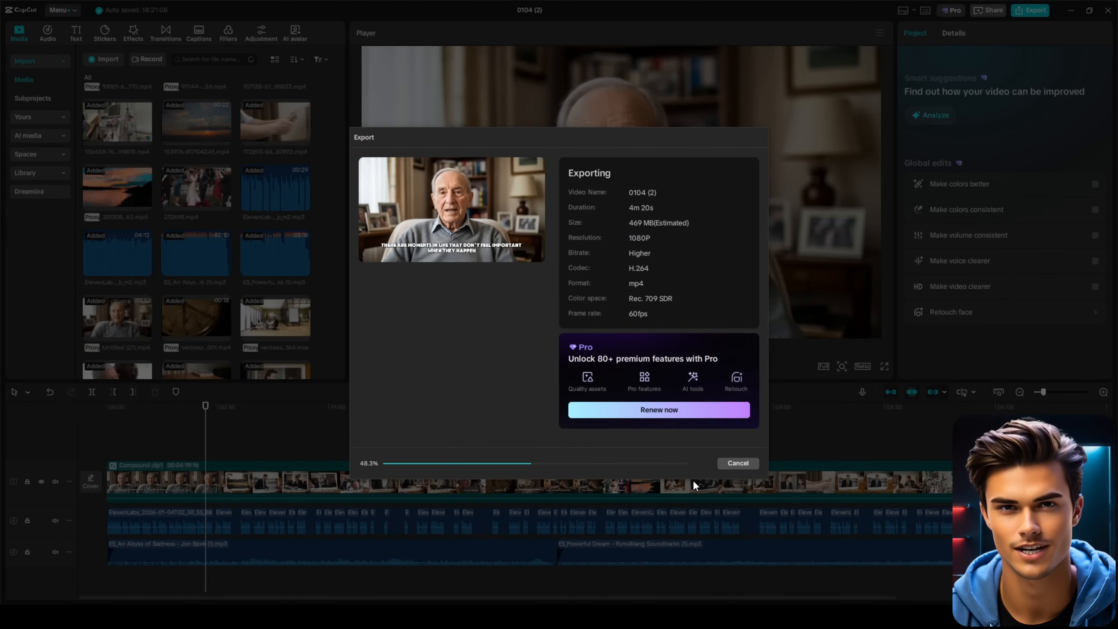
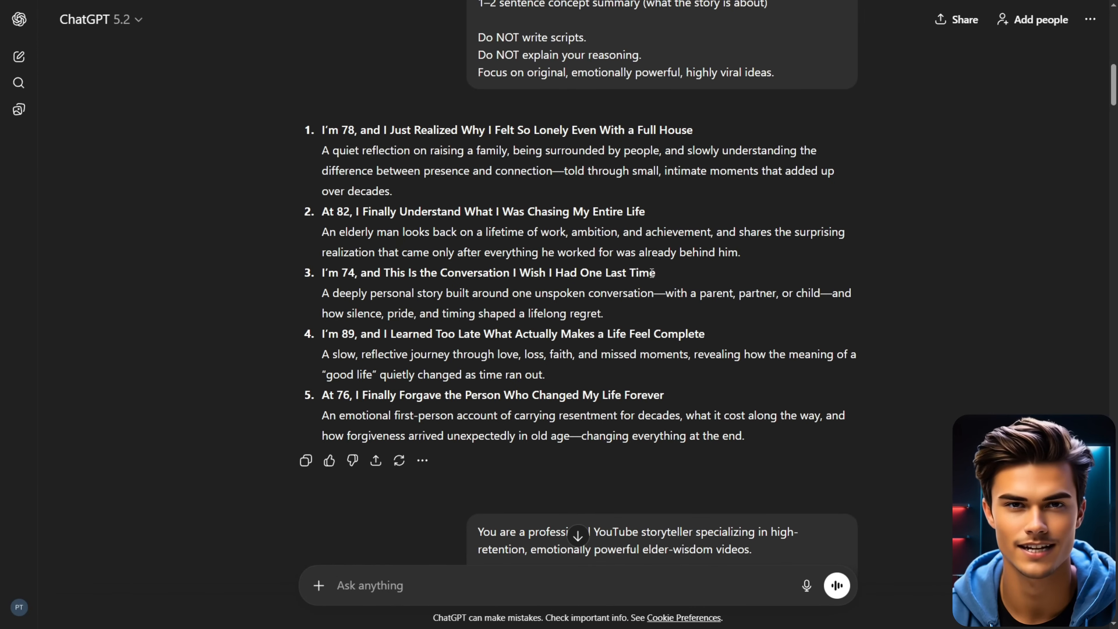
Copy the third video idea's title from ChatGPT and use it as the uploaded video's title in YouTube Studio
left_click_drag(652, 273, 323, 275)
key("ctrl+c")
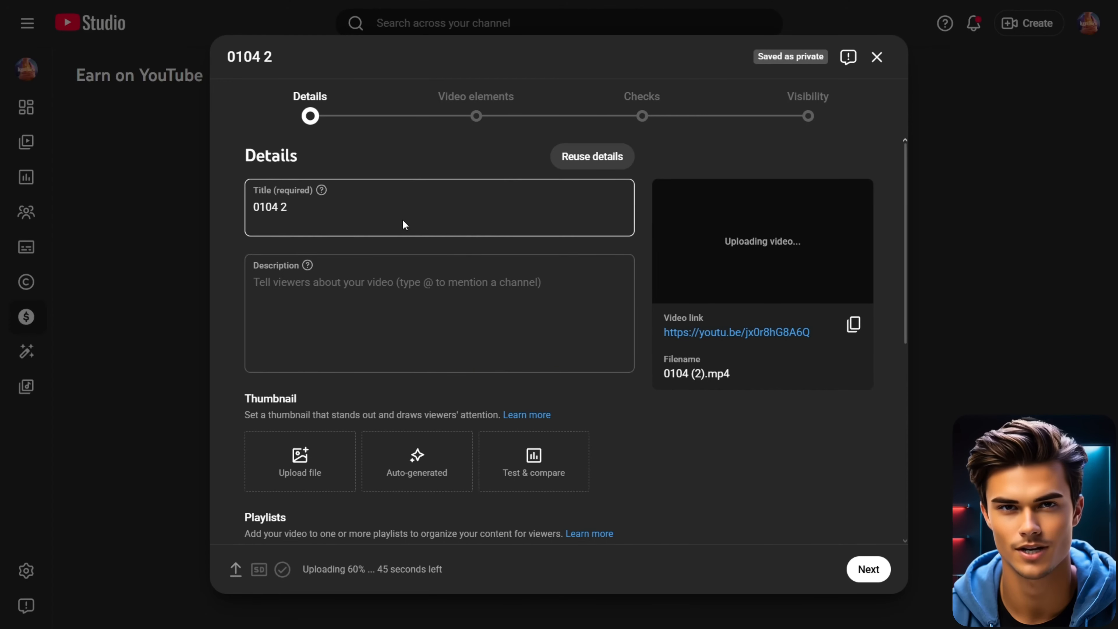
left_click(404, 224)
key("ctrl+a")
key("ctrl+v")
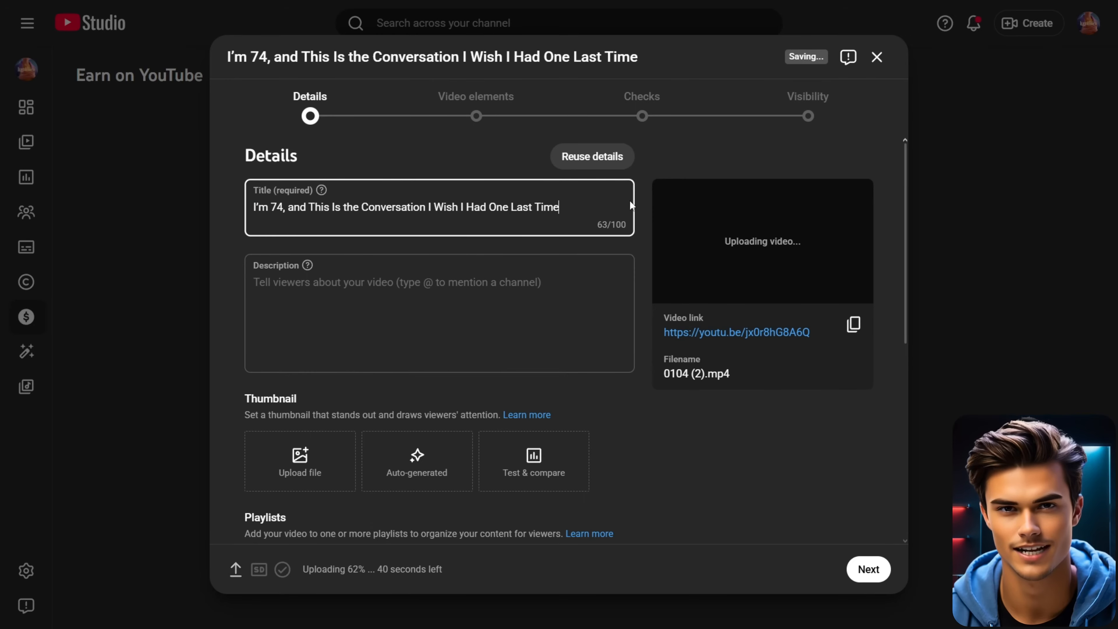
left_click(642, 207)
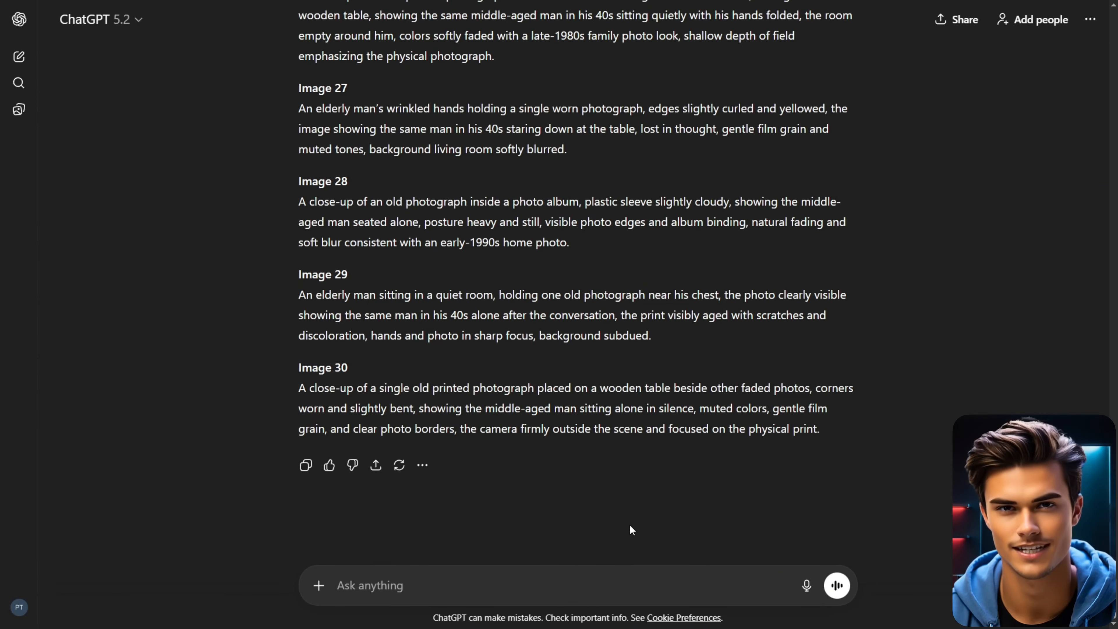
In ChatGPT, request one text-to-image prompt for a high-CTR thumbnail, with "I'm 74, and This Is the Conversation I Wish I Had One Last Time" as video idea
key("ctrl+v")
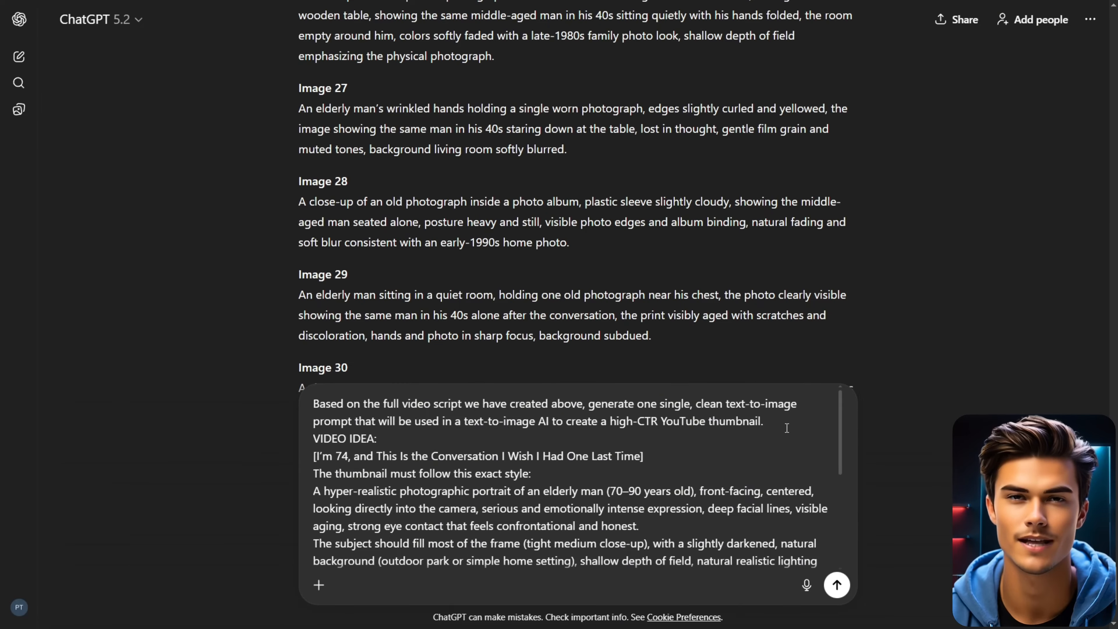
mouse_move(652, 453)
left_mouse_down()
mouse_move(307, 456)
mouse_move(647, 458)
left_mouse_up()
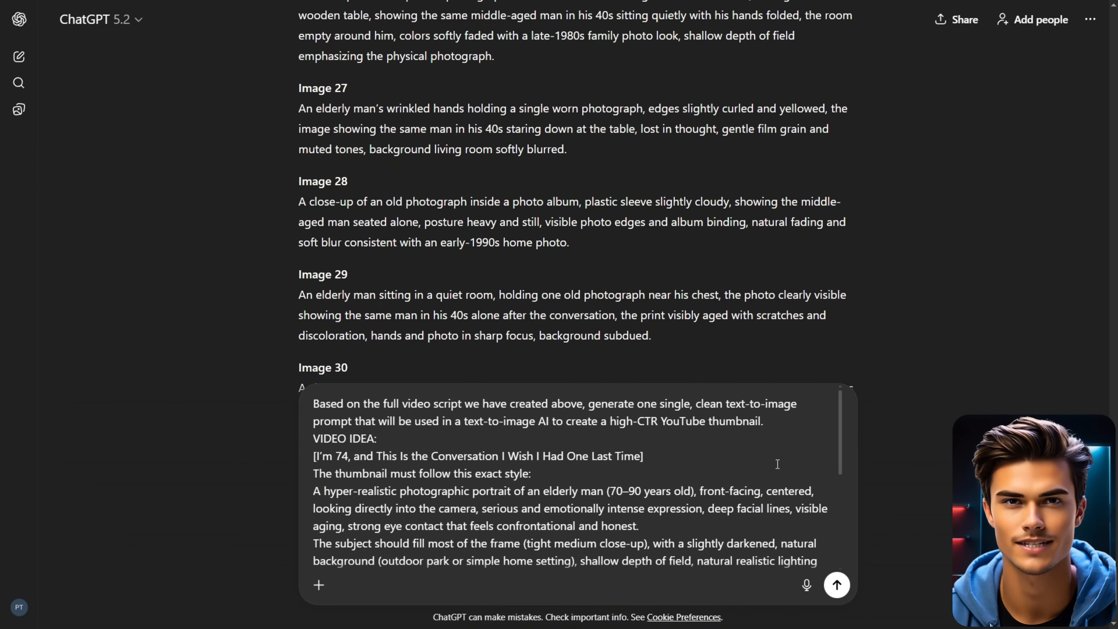
left_click_drag(841, 427, 839, 559)
left_click(837, 585)
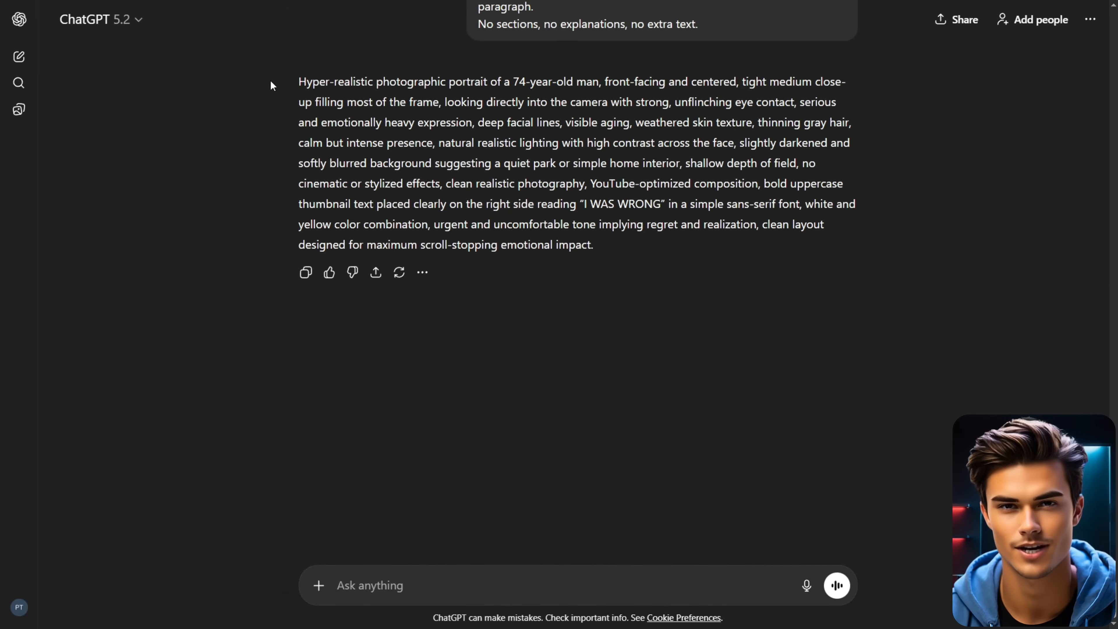
Copy the generated thumbnail prompt from ChatGPT and choose the Ideogram 3.0 image model in Leonardo.Ai
left_click_drag(301, 81, 616, 242)
key("ctrl+c")
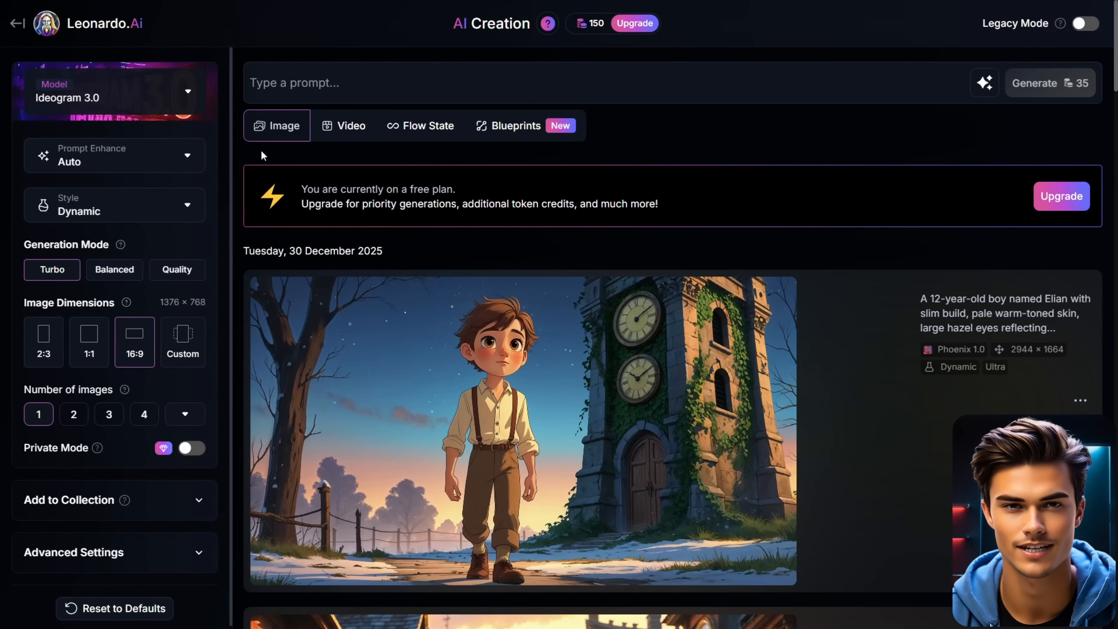
left_click(187, 92)
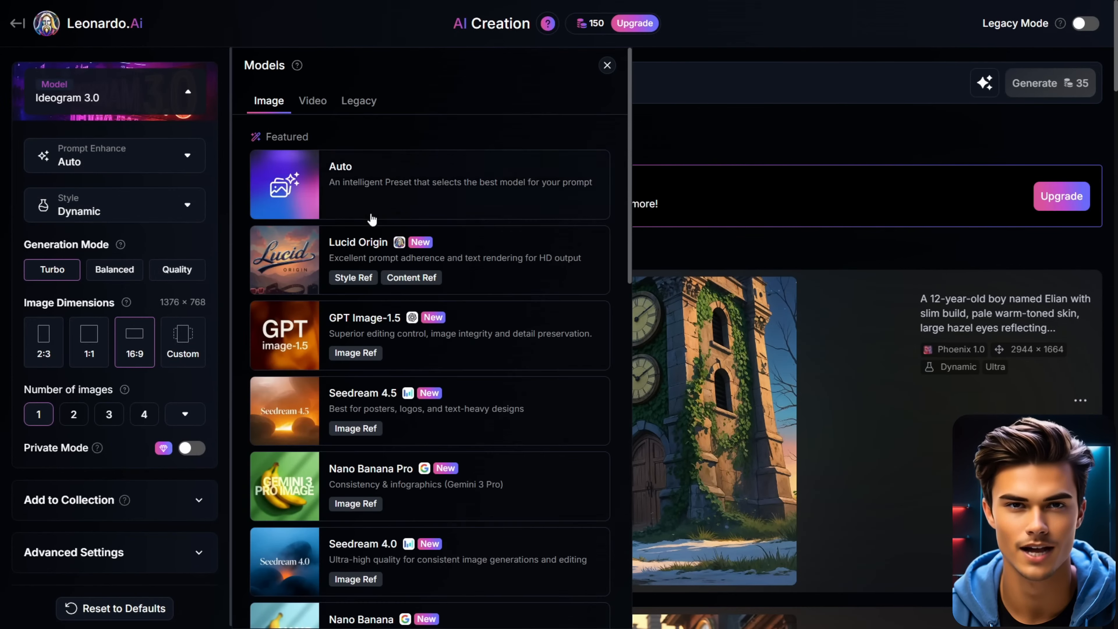
scroll(372, 219, "down", 10)
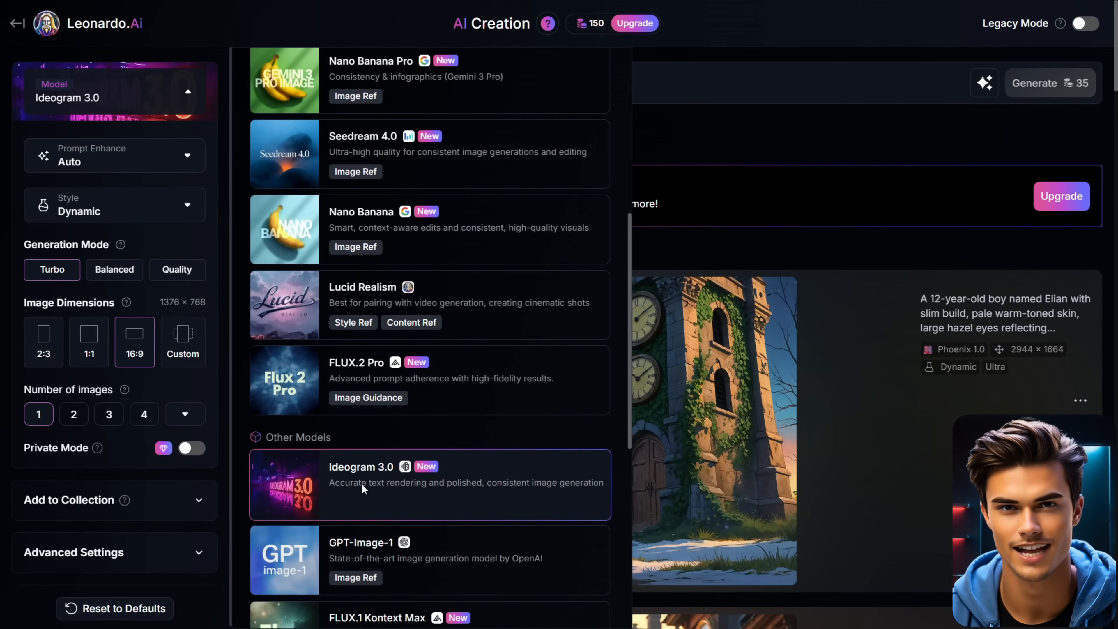
left_click(189, 380)
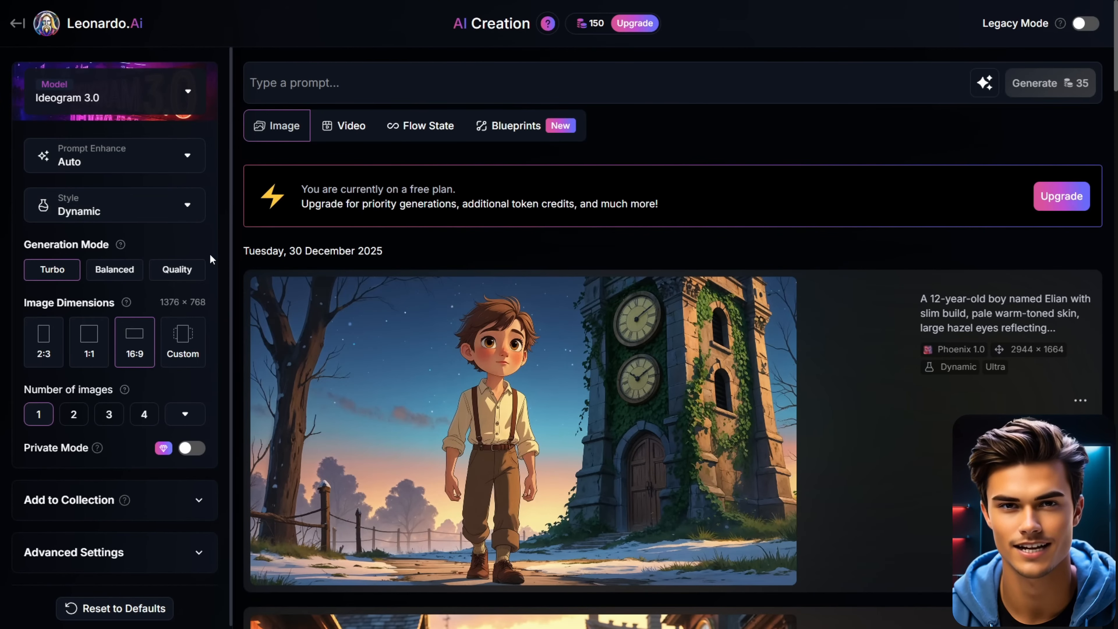
Generate one 16:9 thumbnail image from the copied portrait prompt with the "I WAS WRONG" text
left_click(628, 92)
key("ctrl+v")
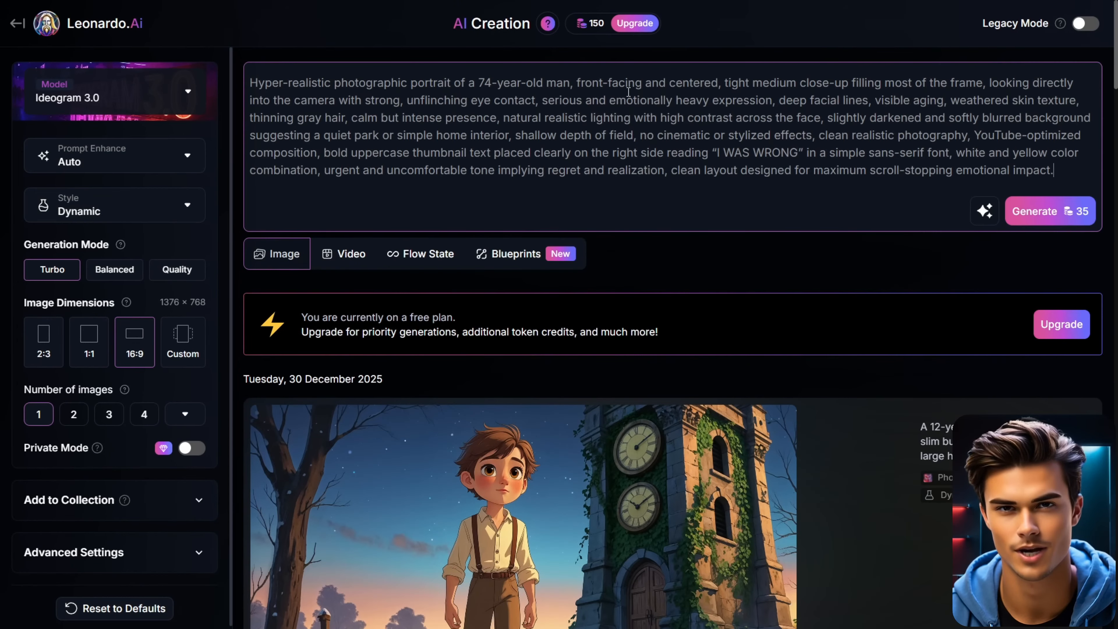
left_click(1071, 219)
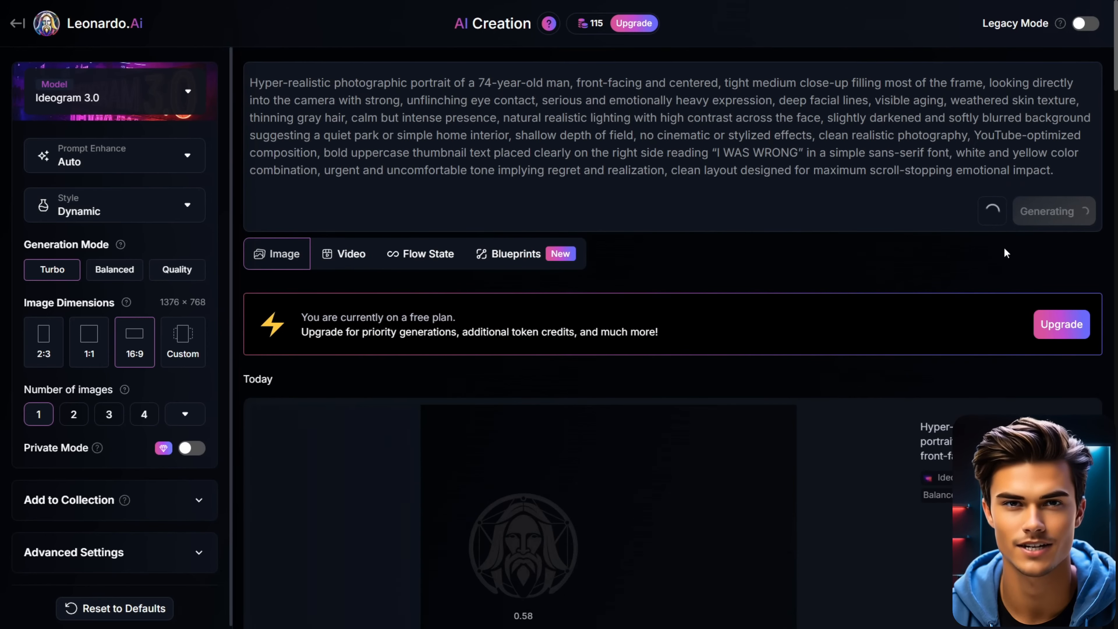
scroll(890, 227, "down", 5)
scroll(890, 227, "down", 2)
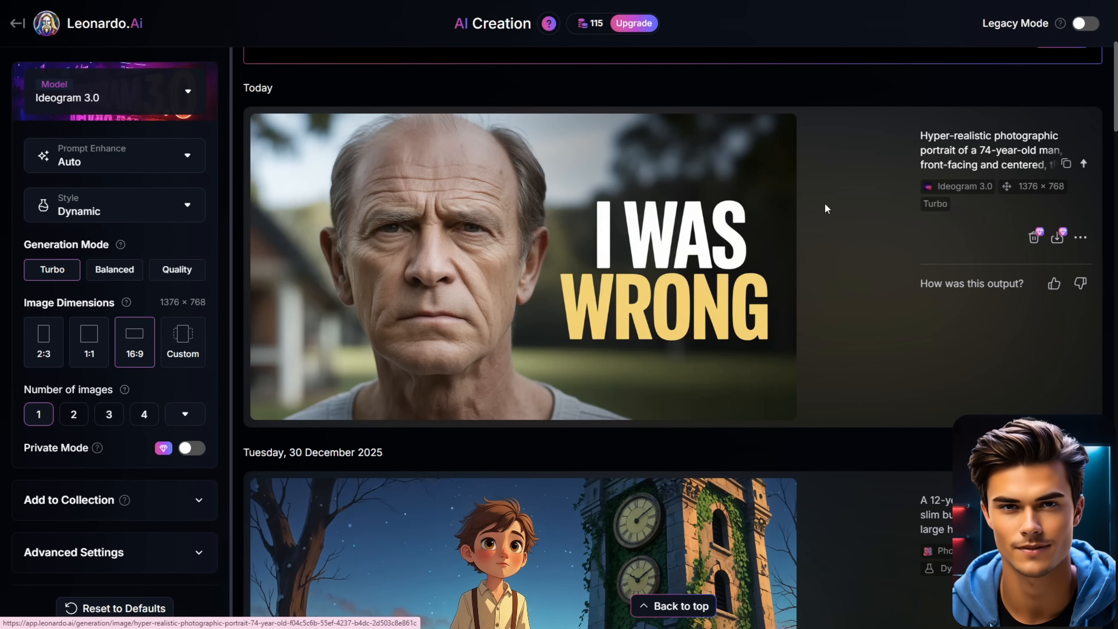
Generate the thumbnail again from the same prompt and upload the image file as the video's thumbnail in YouTube Studio
scroll(836, 211, "up", 1)
scroll(836, 211, "up", 5)
left_click(1035, 154)
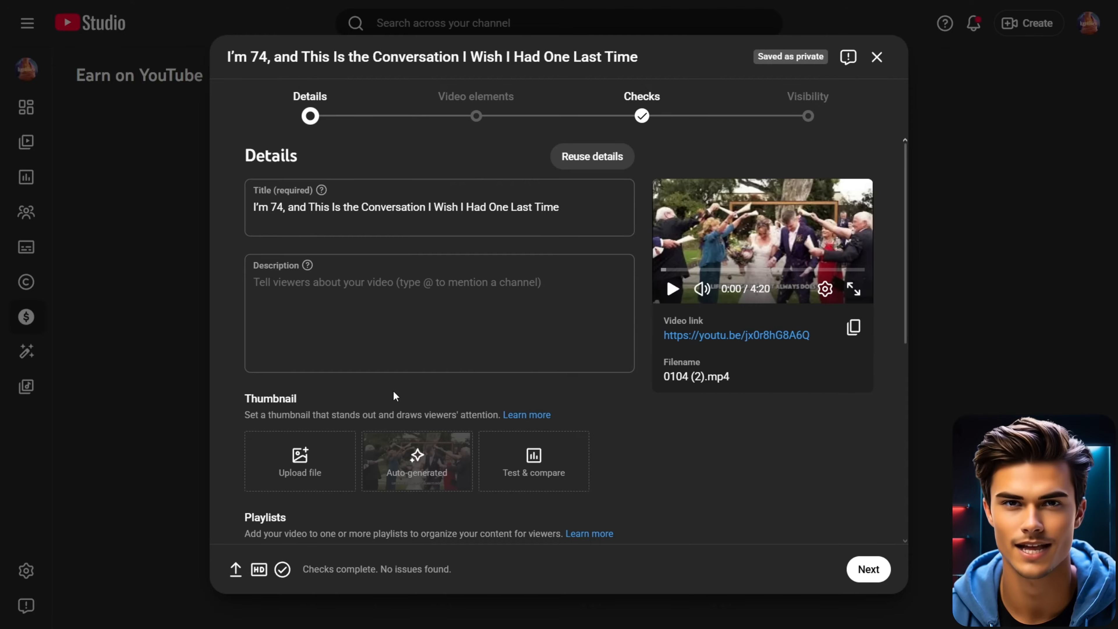
left_click(300, 458)
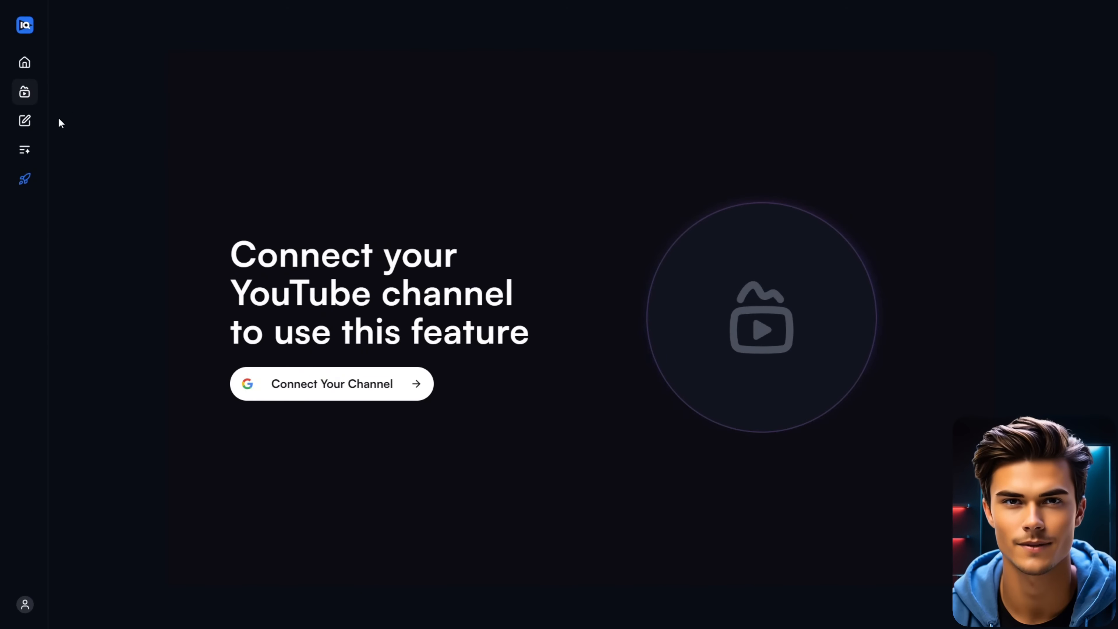
In vidIQ's AI coach, request an optimized description and SEO tags under 500 characters for "I'm 74, and This Is the Conversation I Wish I Had One Last Time"
left_click(26, 122)
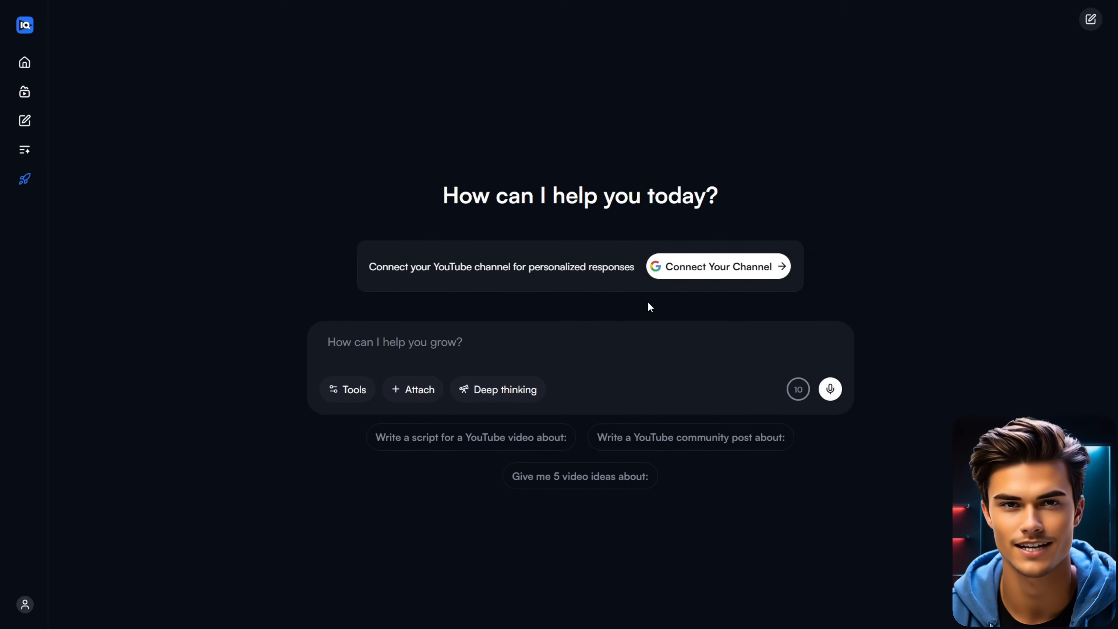
key("ctrl+v")
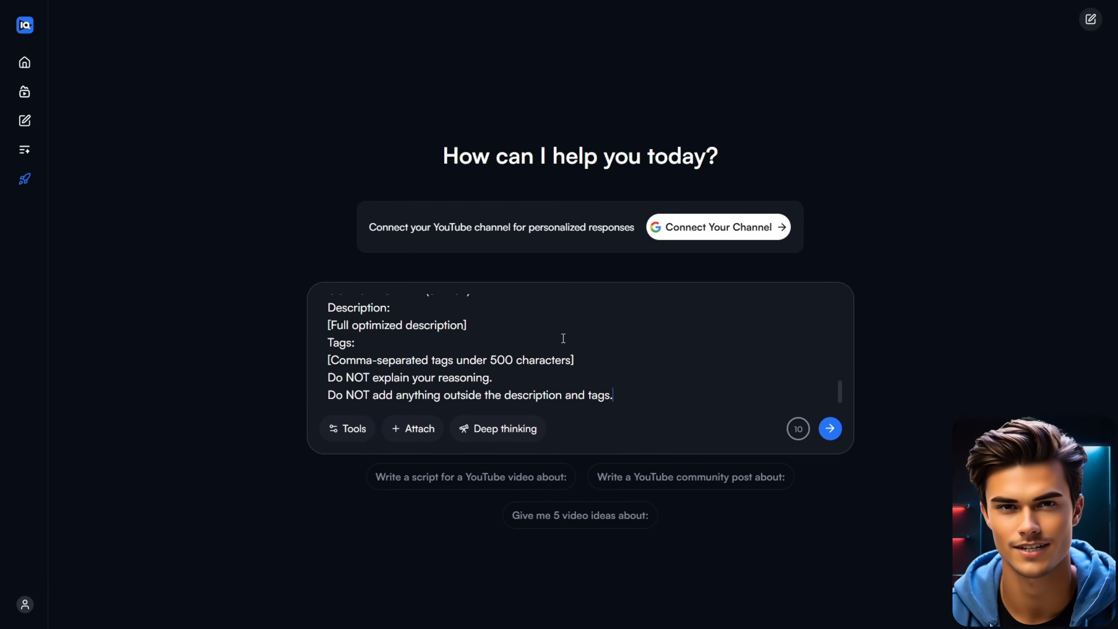
scroll(563, 339, "up", 10)
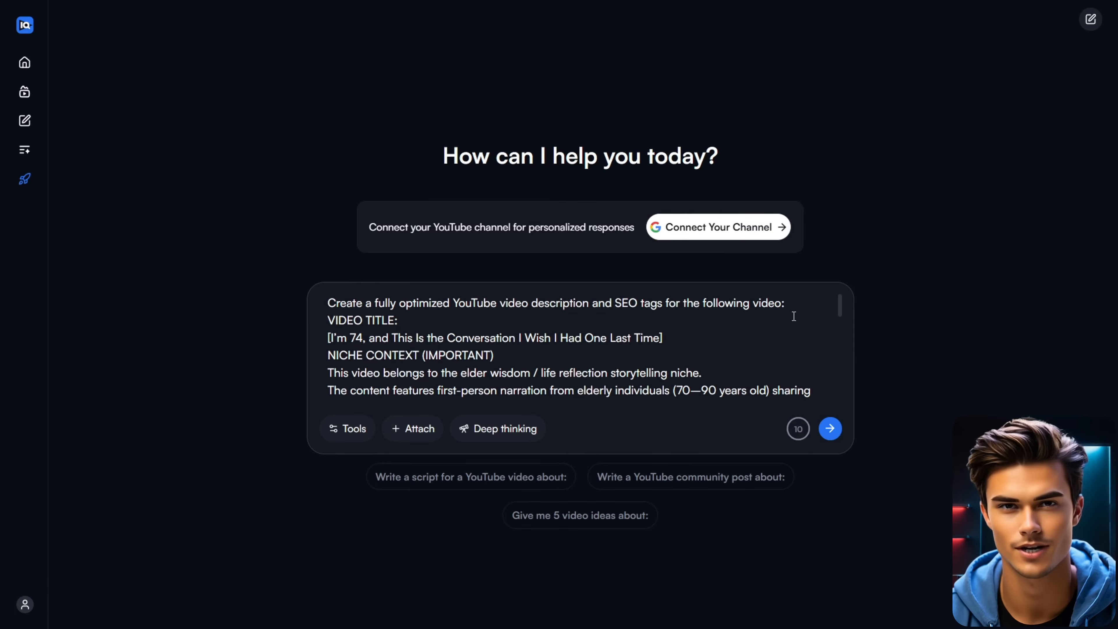
mouse_move(677, 338)
left_mouse_down()
mouse_move(328, 338)
mouse_move(682, 345)
left_mouse_up()
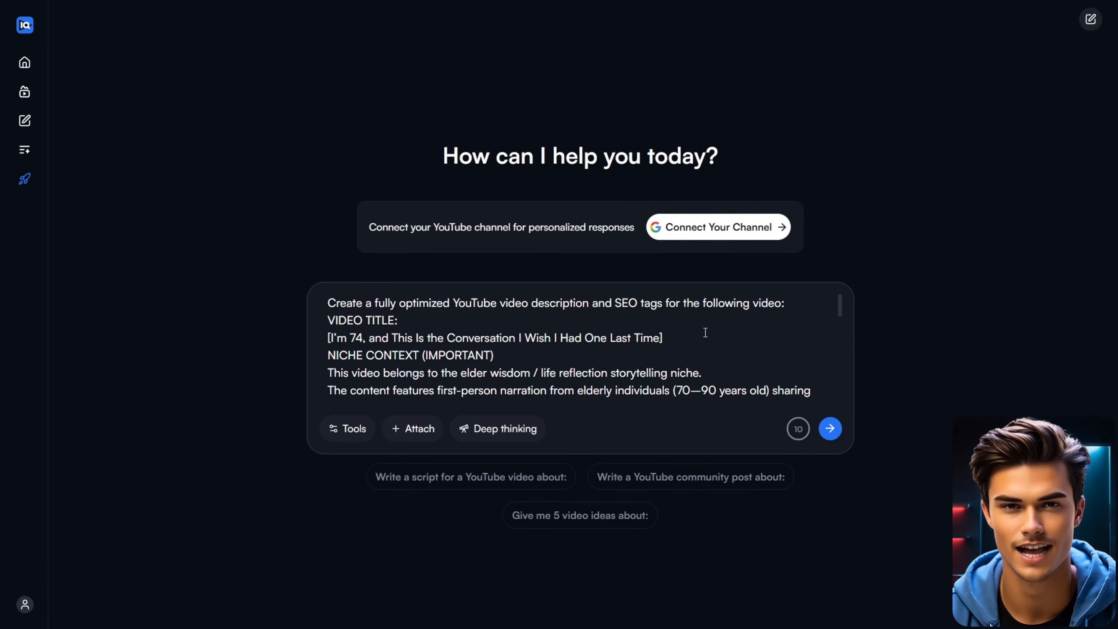
left_click_drag(840, 304, 841, 401)
left_click(830, 428)
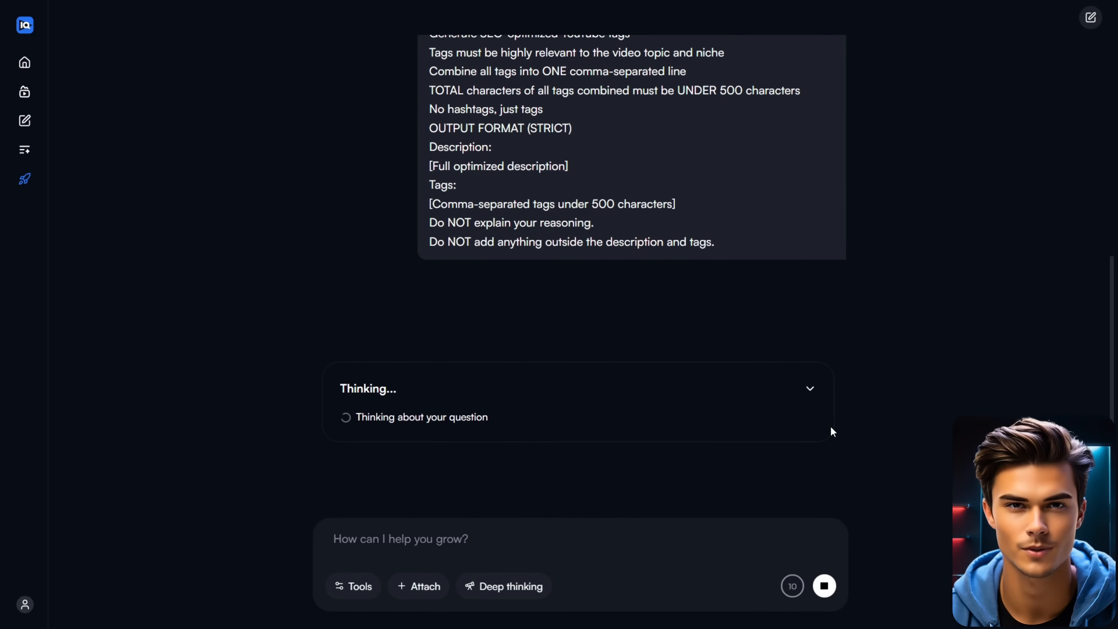
Copy the two-paragraph description from the vidIQ answer into the video's description in YouTube Studio
scroll(281, 333, "up", 3)
scroll(280, 333, "up", 3)
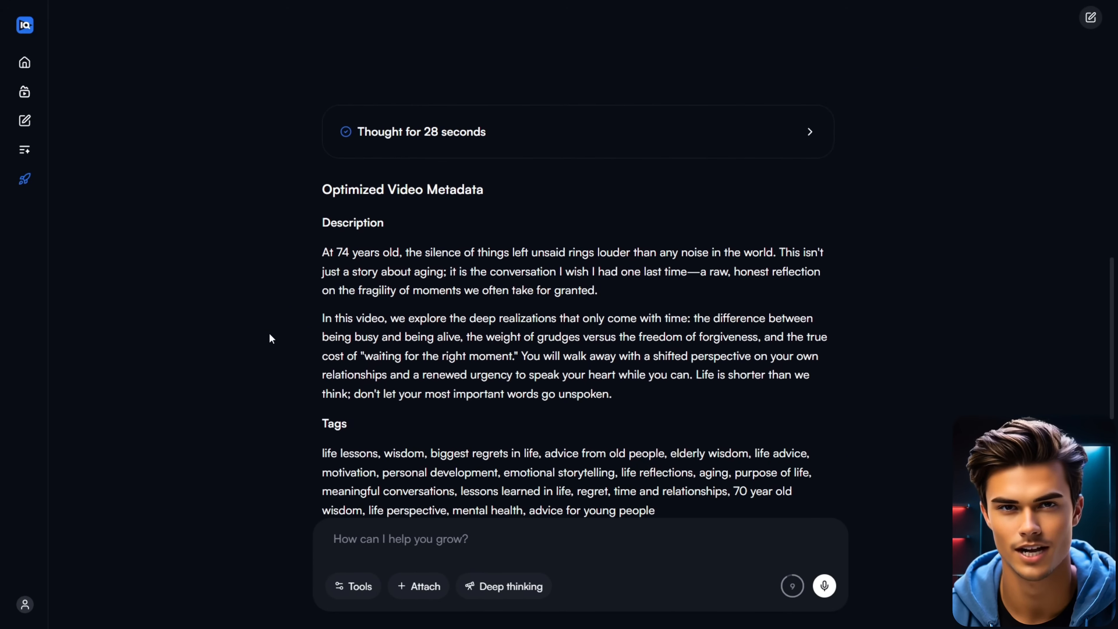
scroll(271, 371, "down", 2)
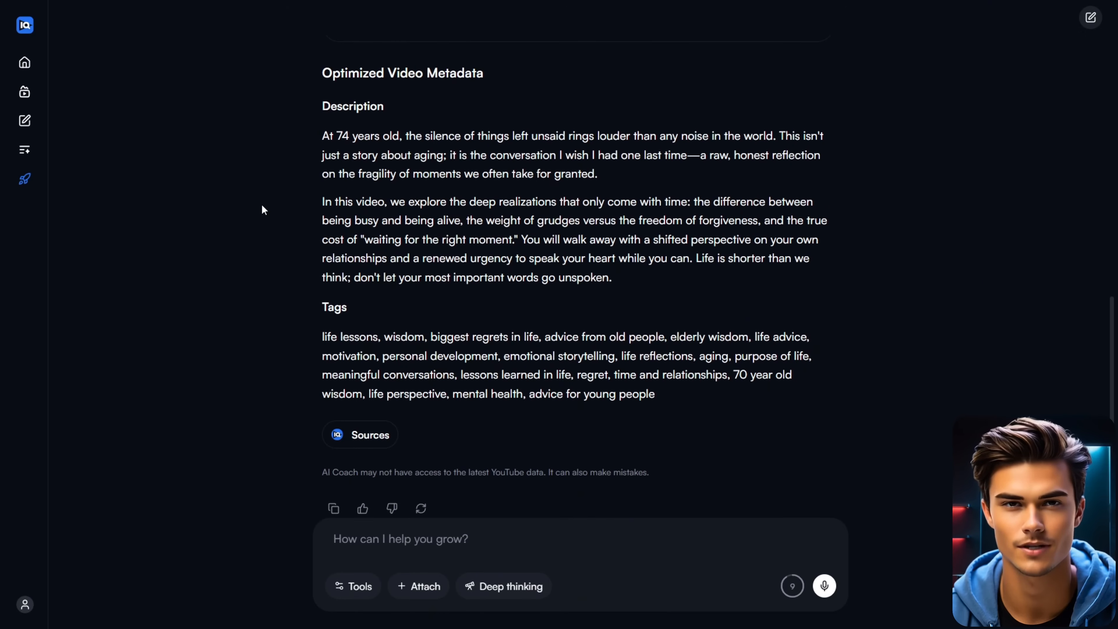
left_click_drag(324, 135, 651, 275)
key("ctrl+c")
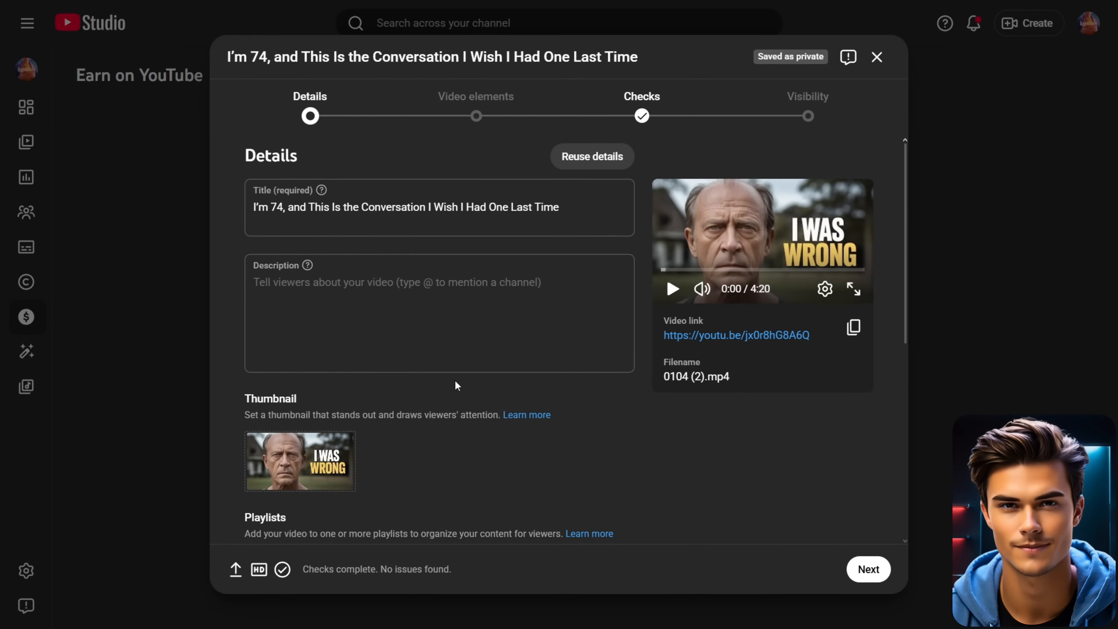
left_click(441, 316)
key("ctrl+v")
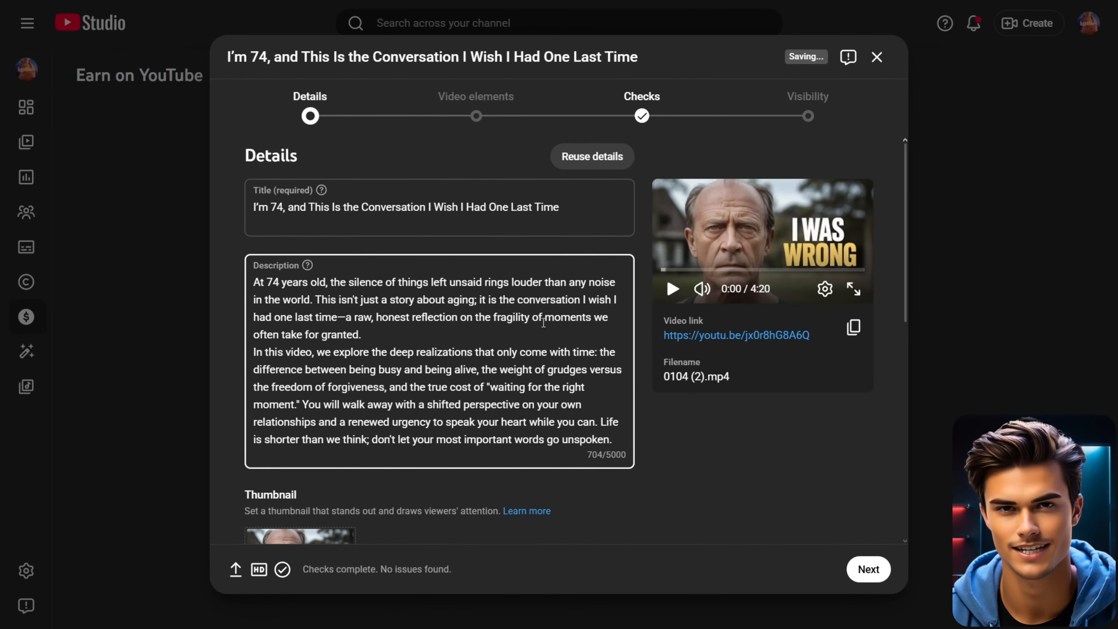
left_click(649, 327)
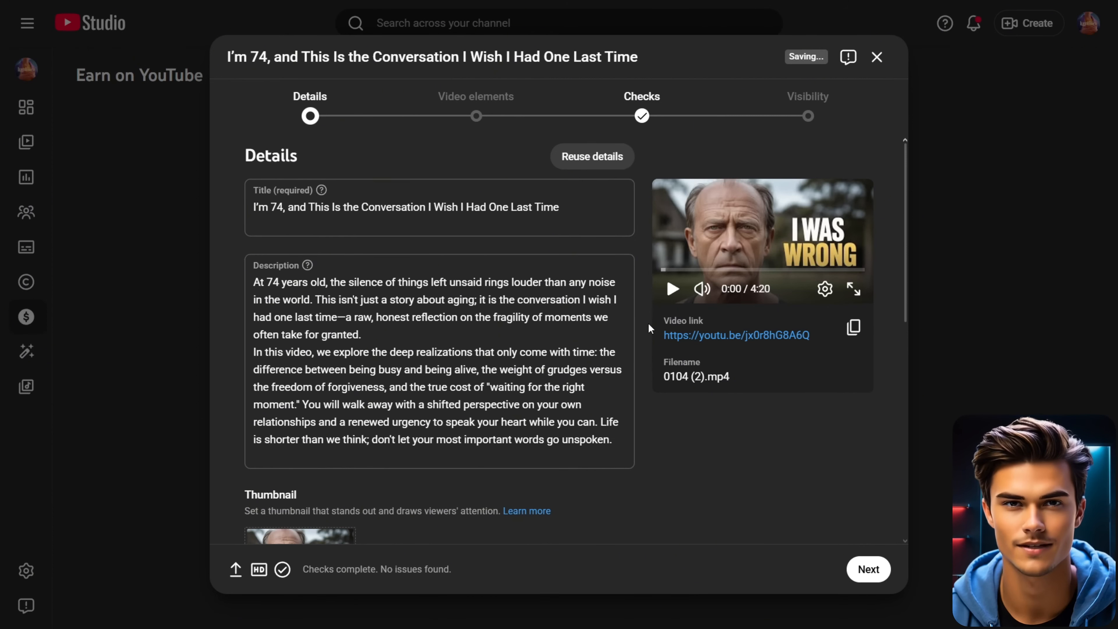
Mark the video as not made for kids and answer No to the altered content question
scroll(647, 322, "down", 10)
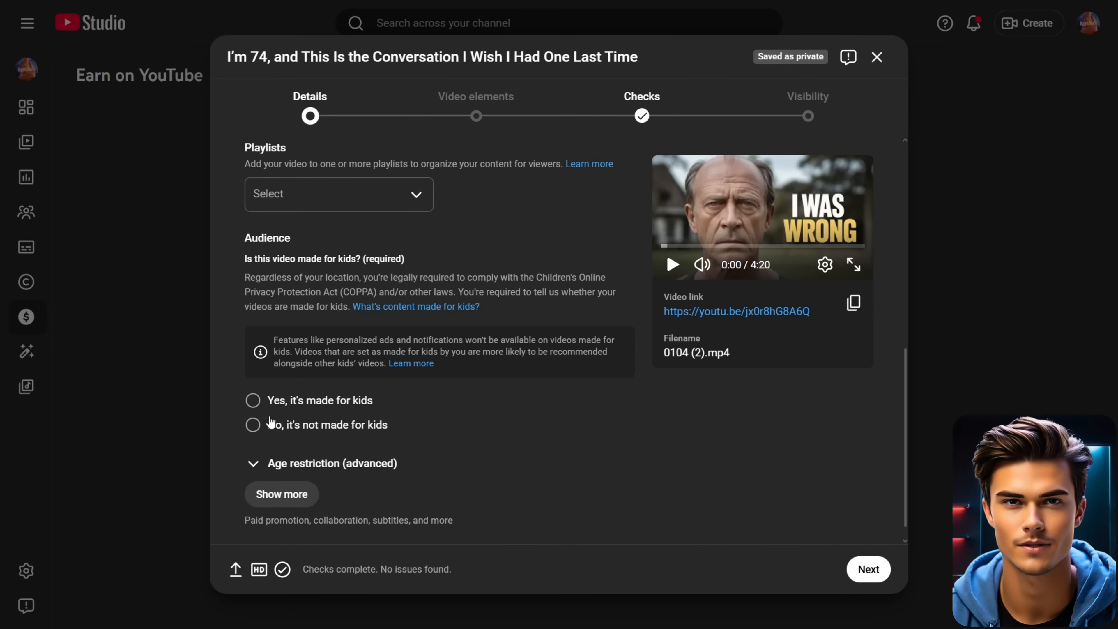
left_click(254, 426)
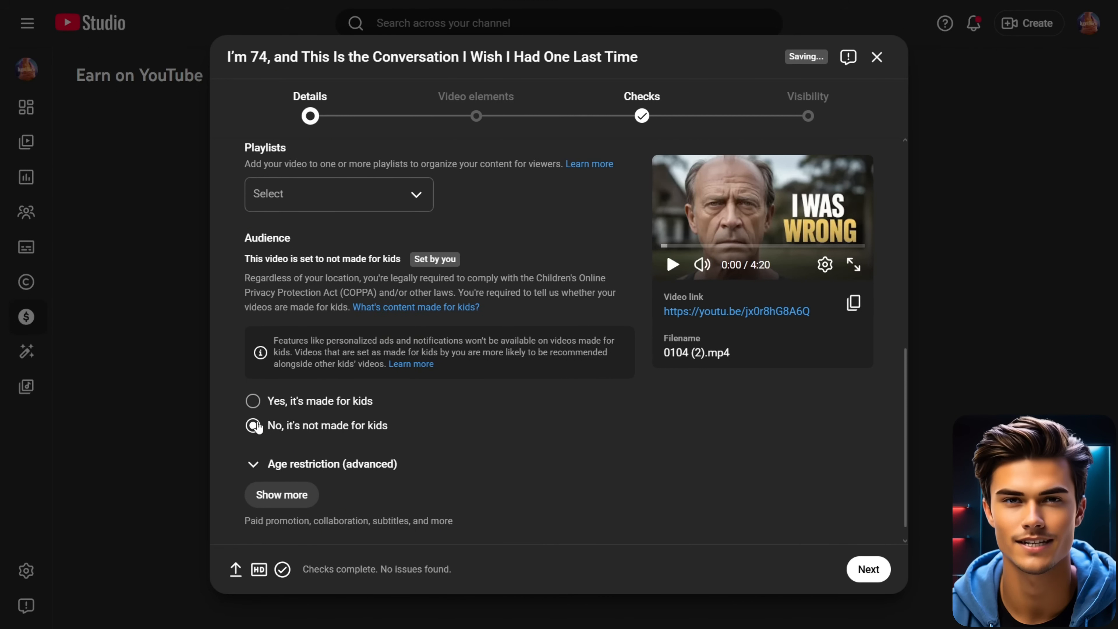
left_click(278, 492)
scroll(352, 454, "down", 5)
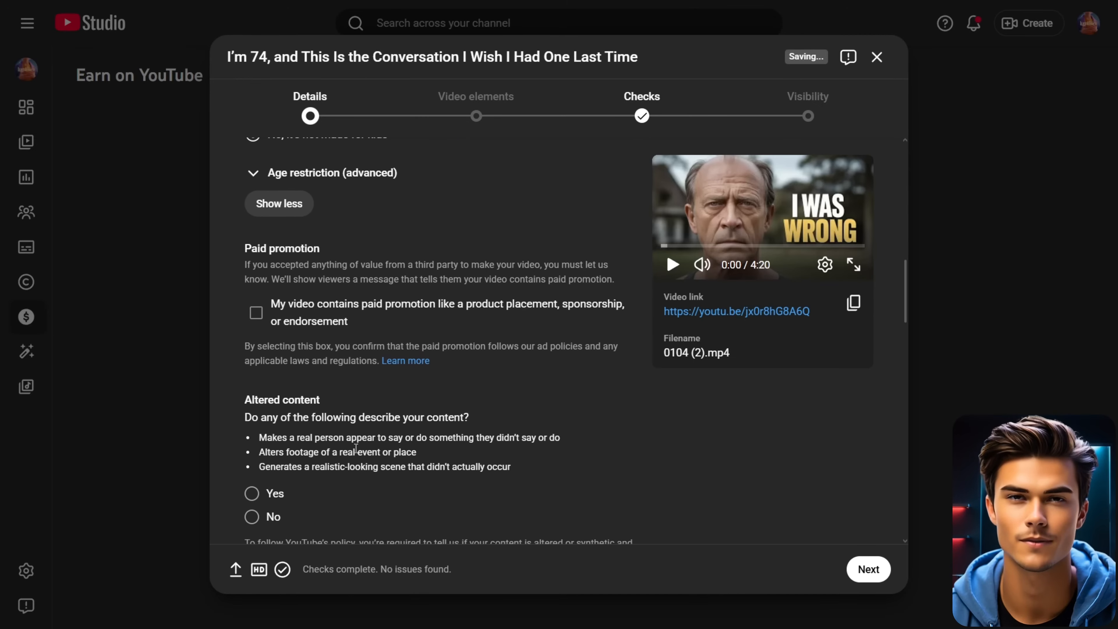
left_click(252, 517)
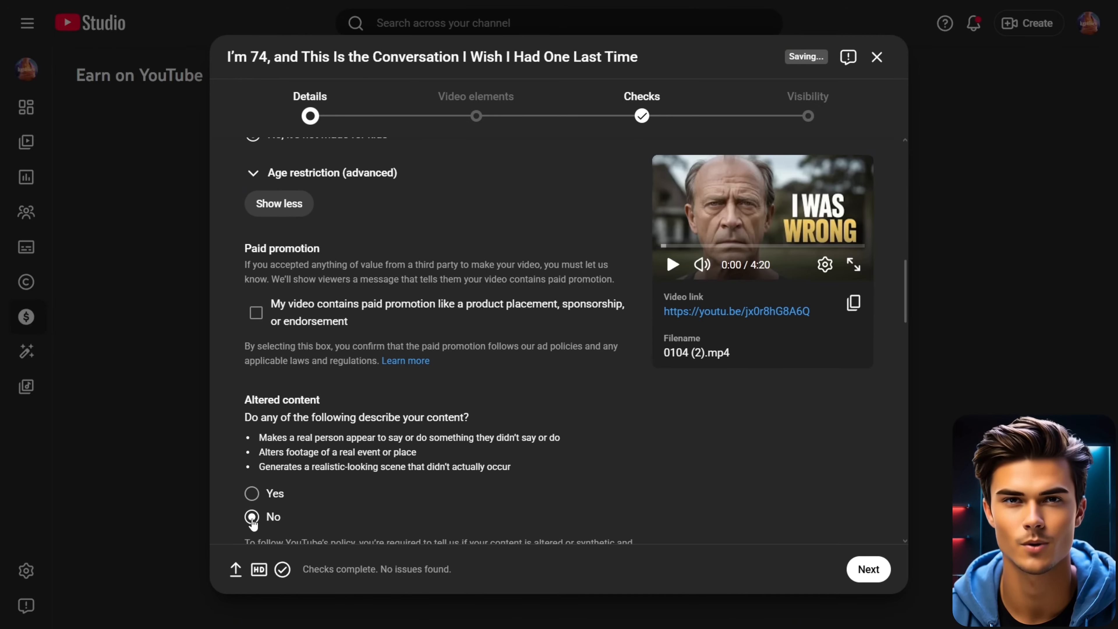
Copy the comma-separated tags from the vidIQ answer, "life lessons" through "advice for young people", into the video's tags in YouTube Studio
scroll(380, 479, "down", 15)
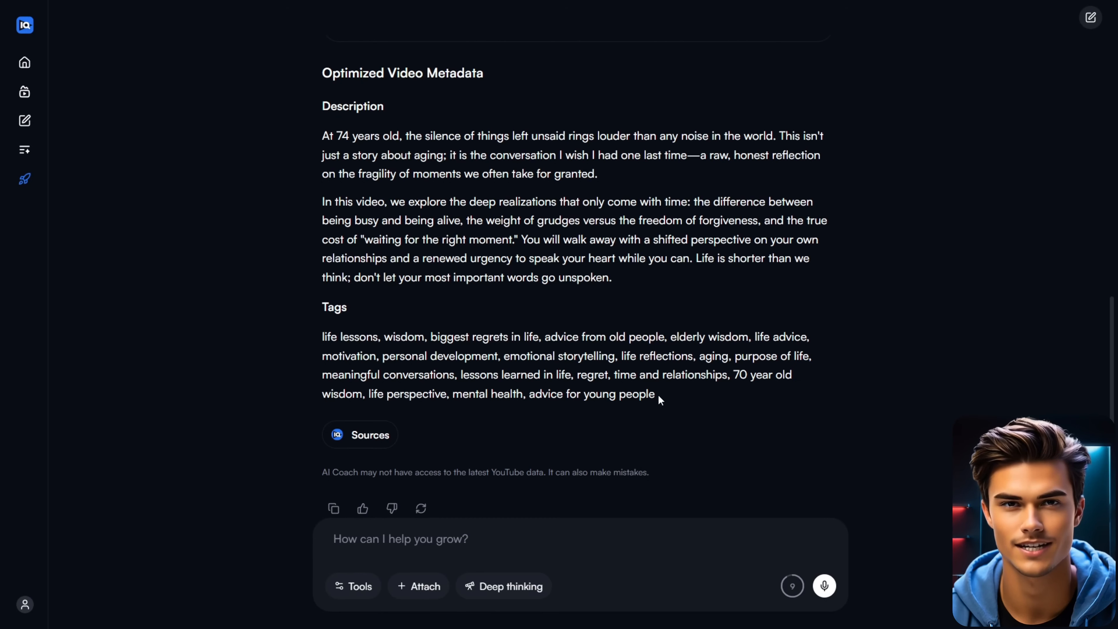
left_click_drag(660, 400, 307, 332)
key("ctrl+c")
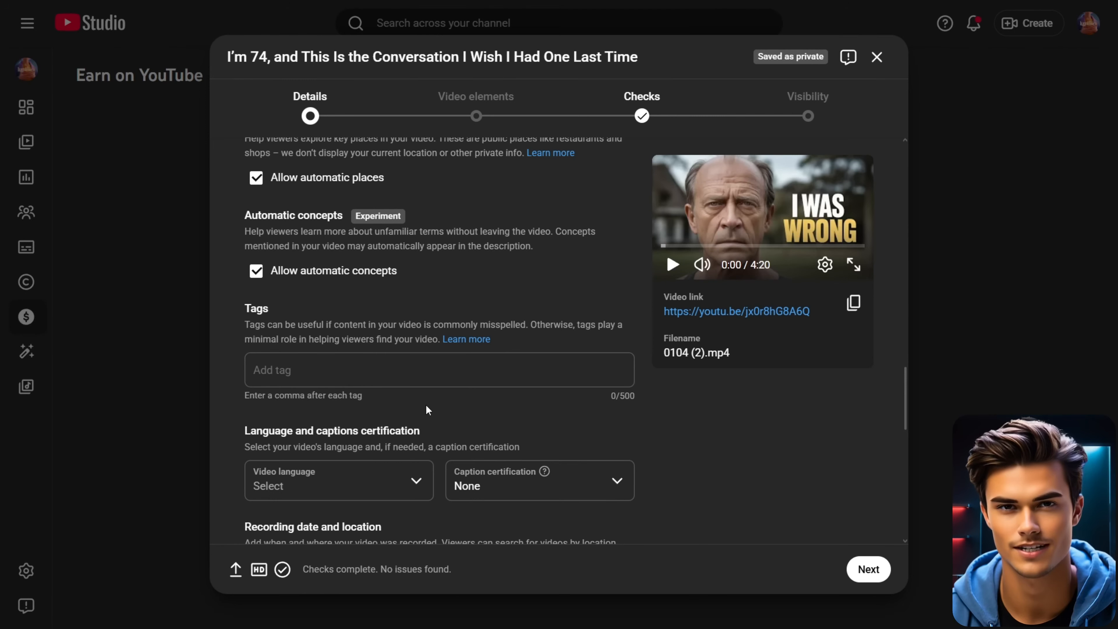
left_click(410, 378)
key("ctrl+v")
scroll(606, 382, "down", 2)
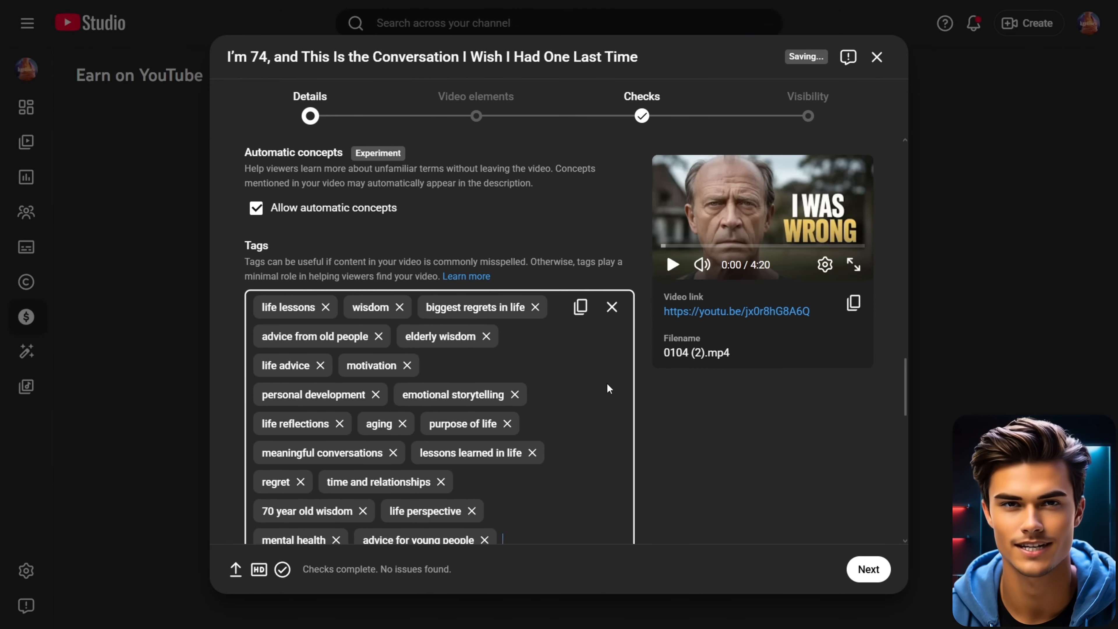
scroll(608, 388, "down", 1)
left_click(654, 383)
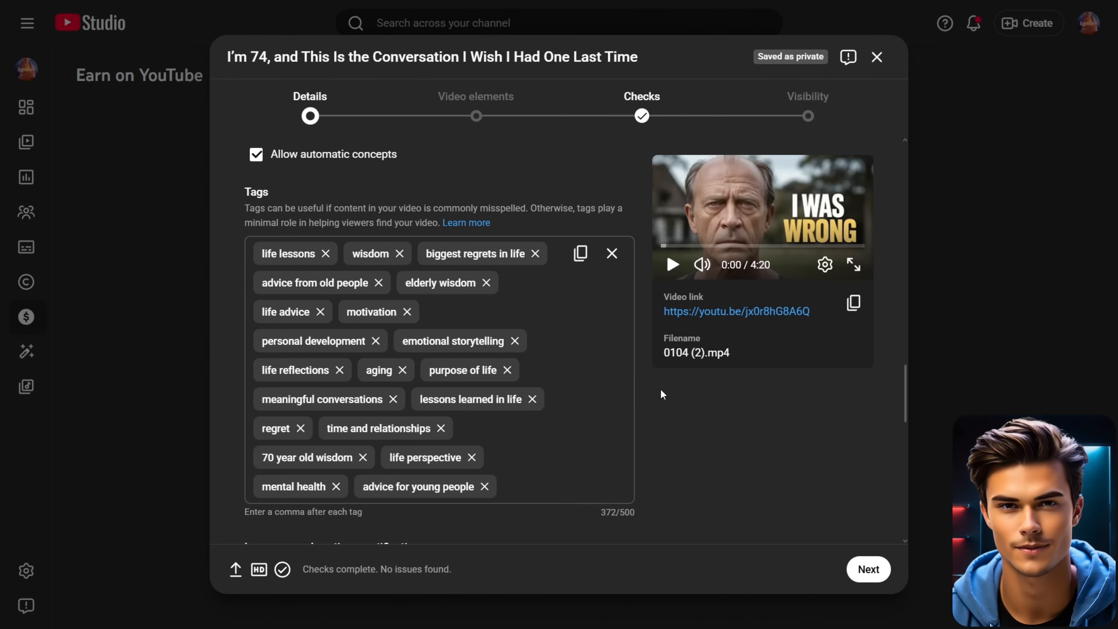
Continue past the video elements and checks, set the visibility to Public, and publish the video
left_click(863, 569)
left_click(863, 569)
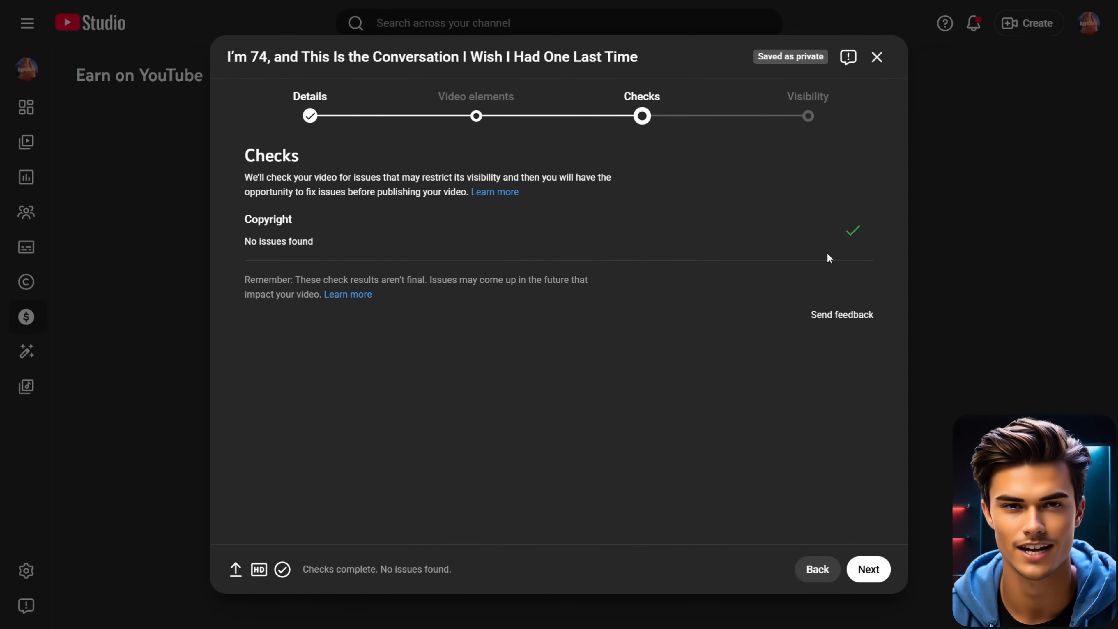
left_click(866, 568)
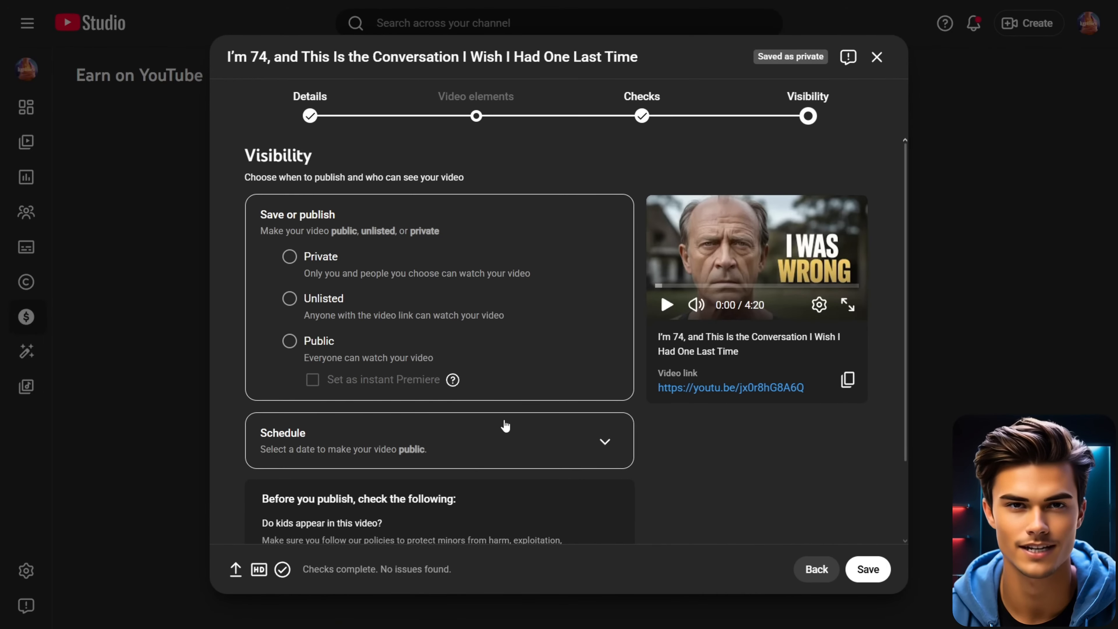
left_click(290, 341)
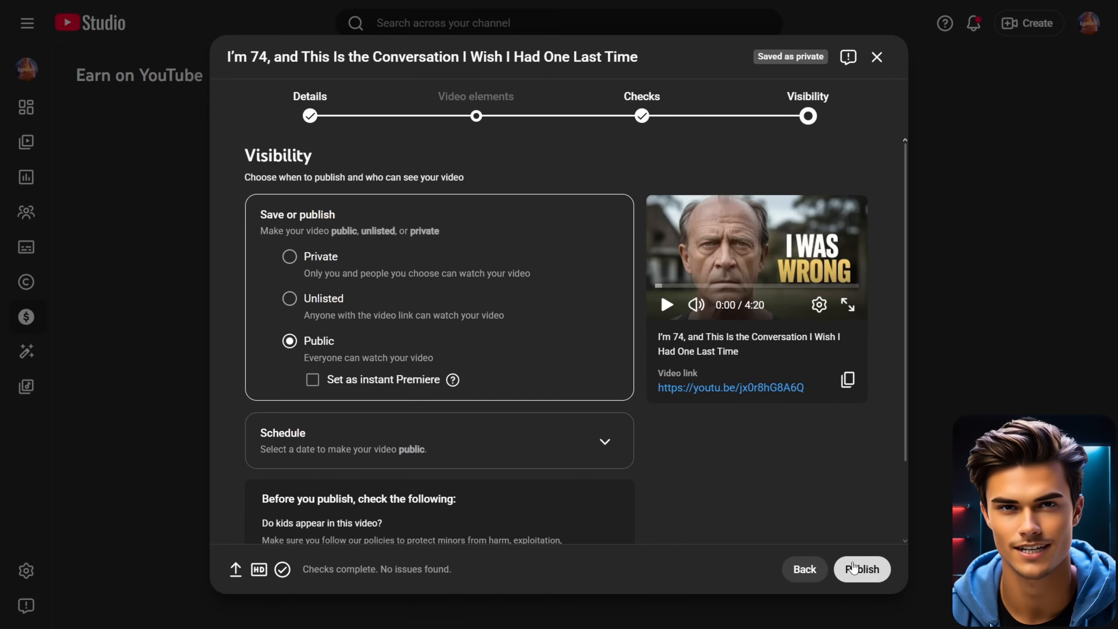
left_click(861, 571)
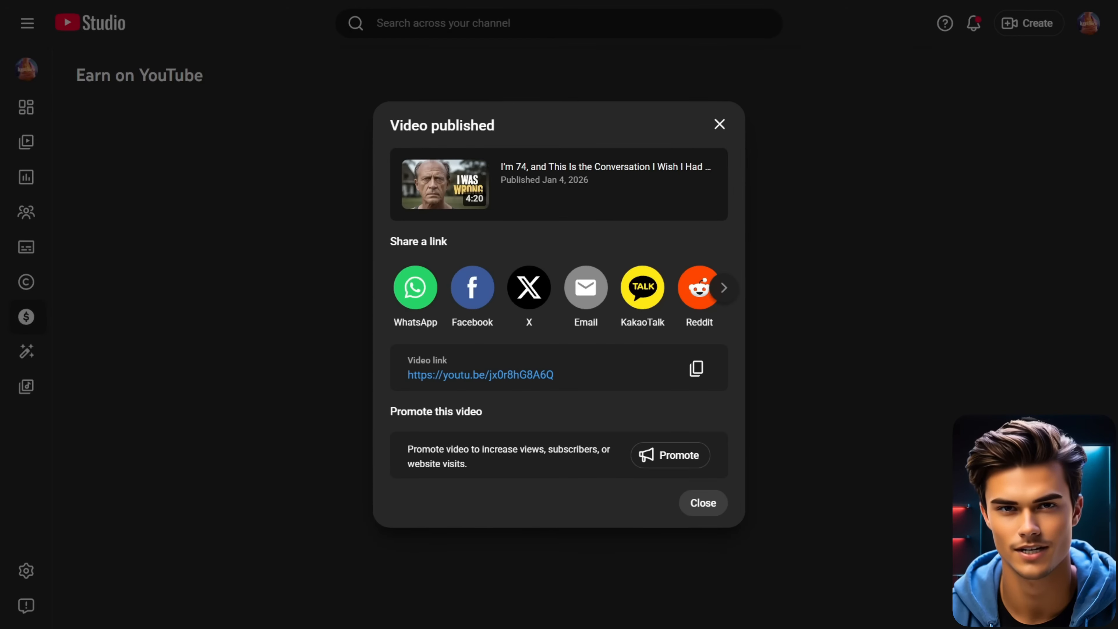